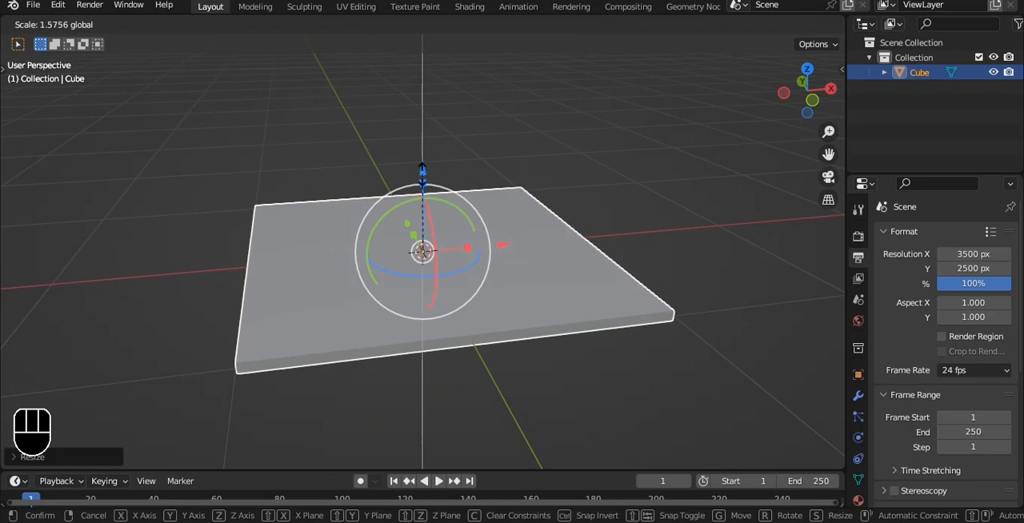
Apply the flattened cube's scale and bevel all its edges by about 0.028 m with 3 segments
key(ctrl+a)
click(510, 278)
shift+middle_drag(509, 250, 560, 182)
scroll(560, 182, up, 1)
key(Tab)
scroll(561, 184, up, 1)
key(2)
key(ctrl+b)
scroll(587, 169, up, 1)
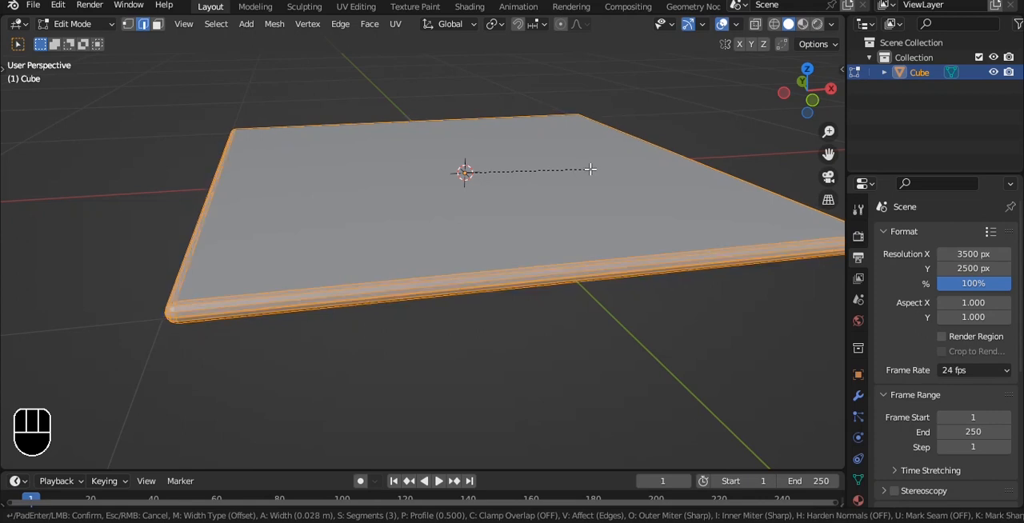
click(589, 168)
Give the slab a level 2 subdivision surface and rotate it 45° in the top view
key(Tab)
key(ctrl+2)
key(grave)
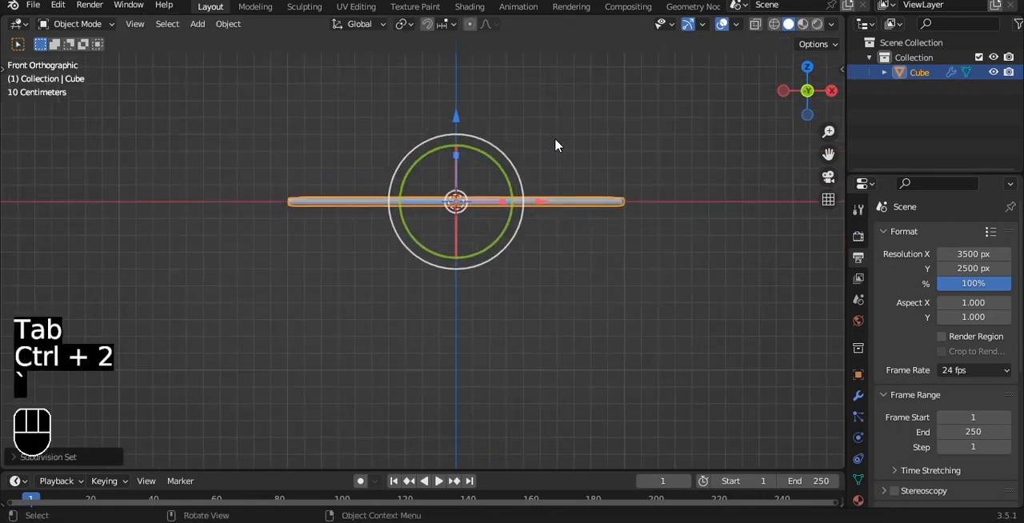
key(grave)
key(r)
key(4)
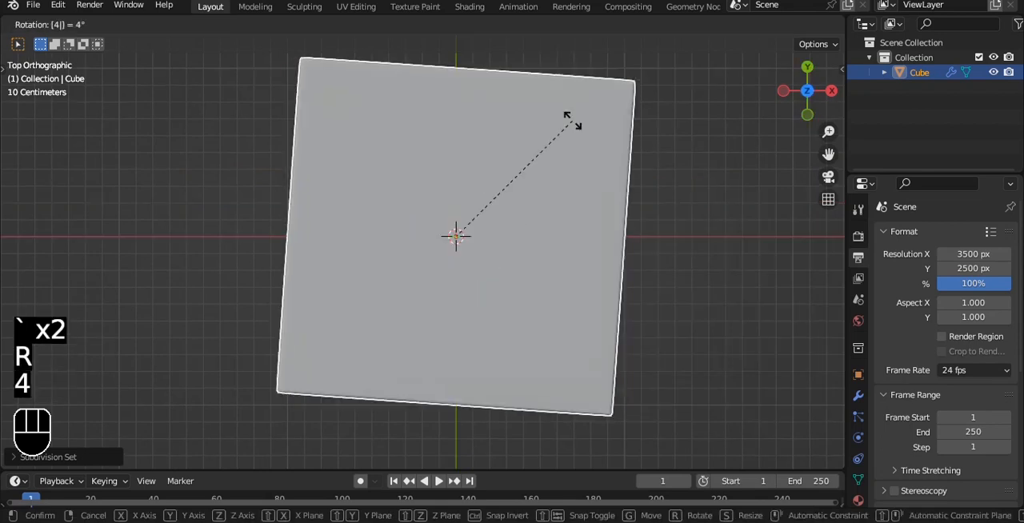
key(5)
click(571, 120)
key(grave)
click(549, 111)
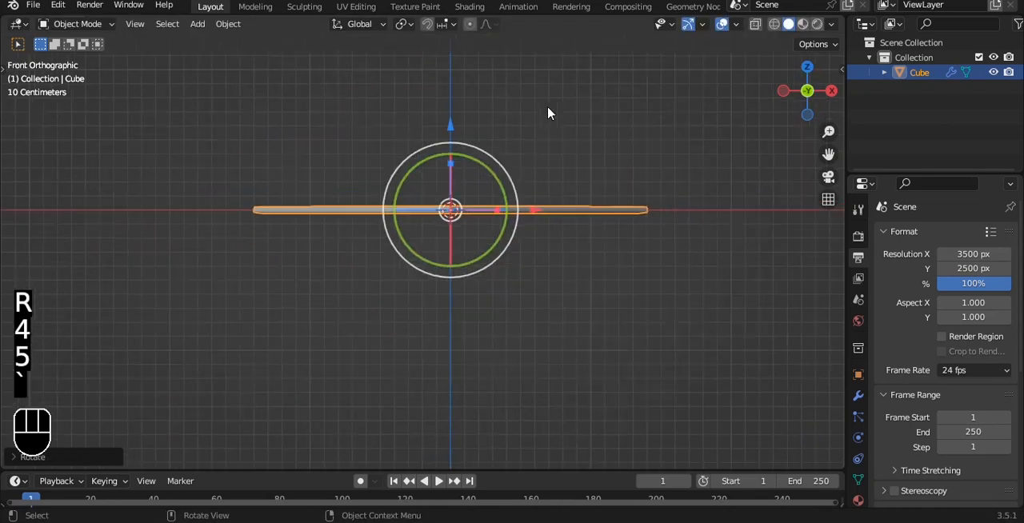
click(548, 113)
key(shift+a)
mouse_move(549, 113)
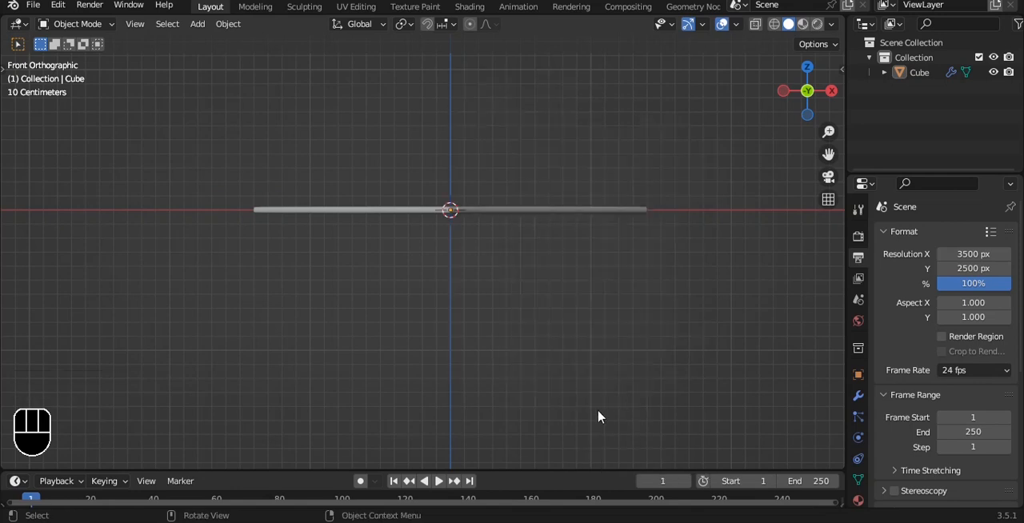
Add a mesh circle at the slab's centre and shift it slightly along Z
click(522, 210)
scroll(525, 209, down, 3)
alt+drag(544, 224, 565, 233)
key(grave)
click(540, 209)
key(shift+a)
mouse_move(540, 209)
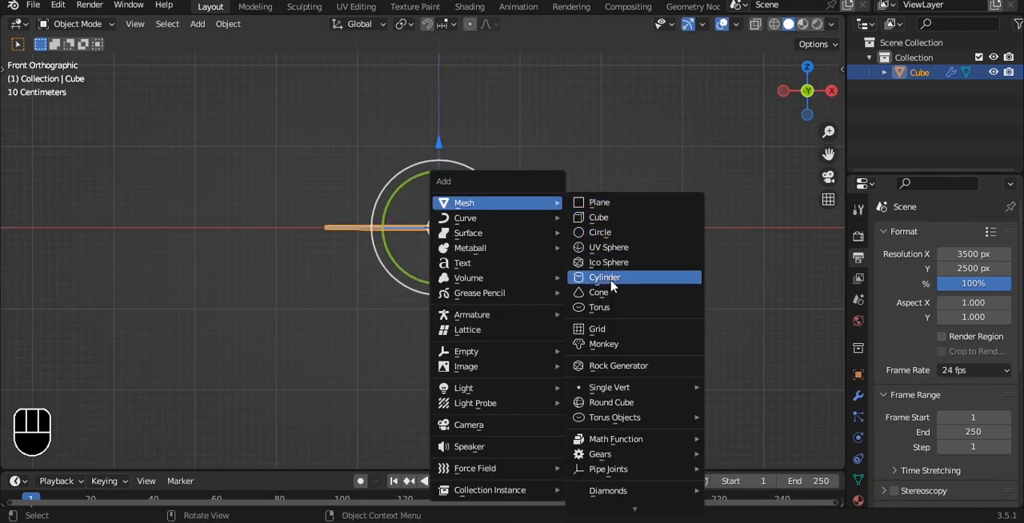
click(609, 233)
mouse_move(448, 137)
mouse_down()
mouse_move(451, 152)
mouse_move(448, 138)
mouse_up()
shift+middle_drag(584, 197, 567, 163)
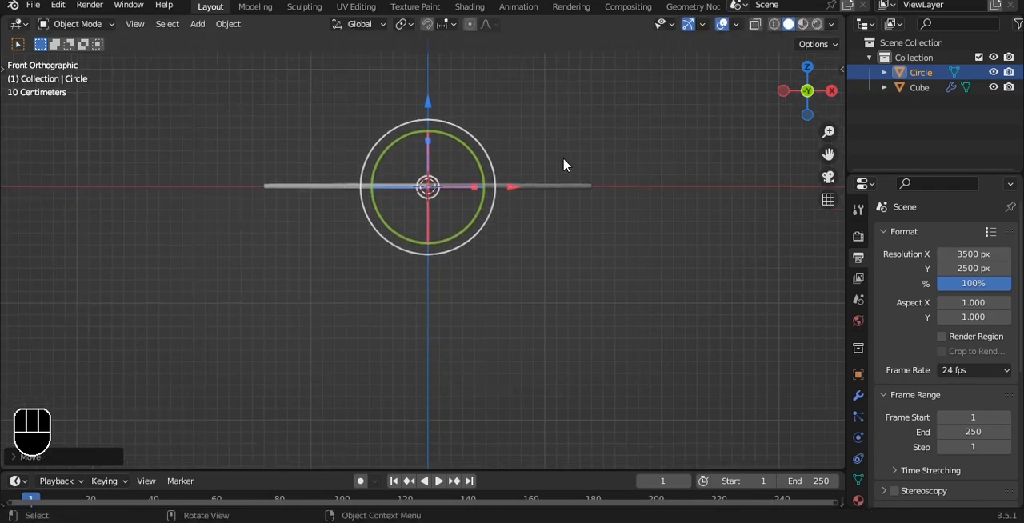
Extrude the circle's vertices downward along Z to form an open cylinder wall below the slab
key(Tab)
key(1)
key(e)
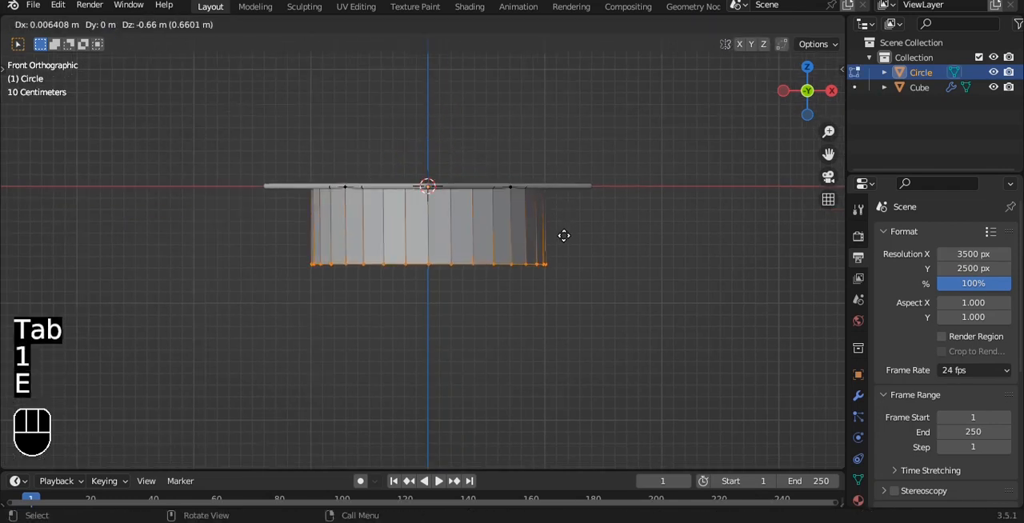
key(z)
click(663, 260)
Scale down the whole cylinder mesh and raise it slightly so it meets the slab's underside
key(a)
key(a)
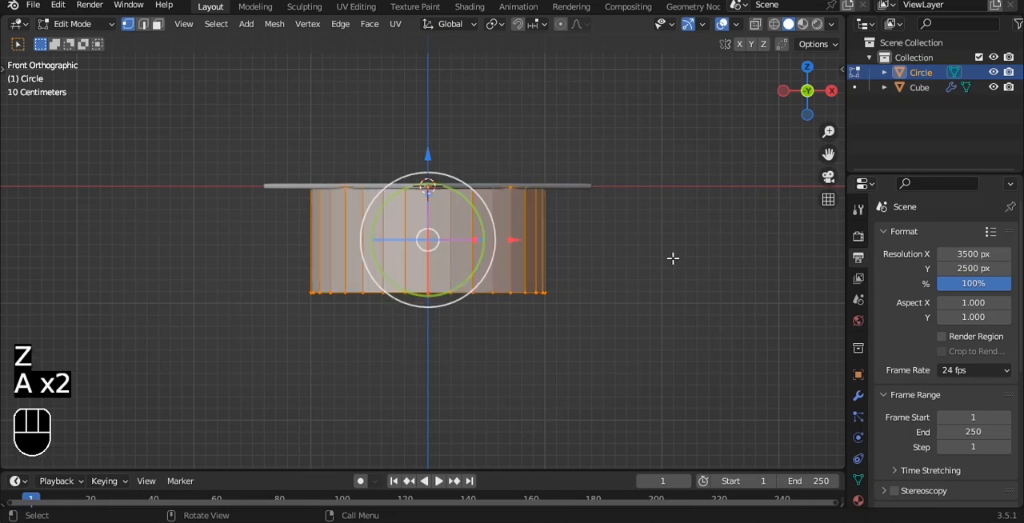
key(s)
click(634, 244)
drag(427, 154, 424, 138)
key(Tab)
Scale the slab along Z to a little over twice its thickness
click(530, 184)
key(Tab)
scroll(380, 152, up, 3)
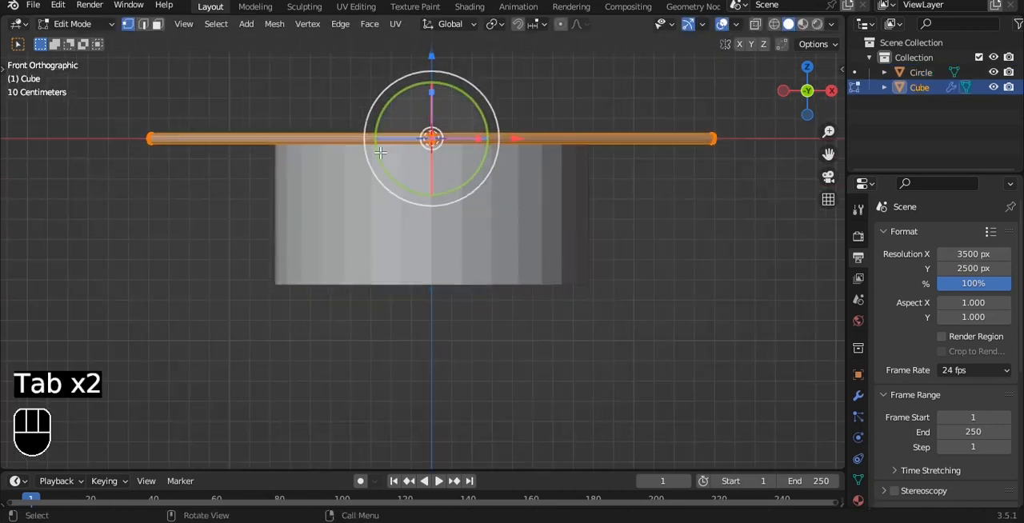
key(Tab)
key(s)
key(z)
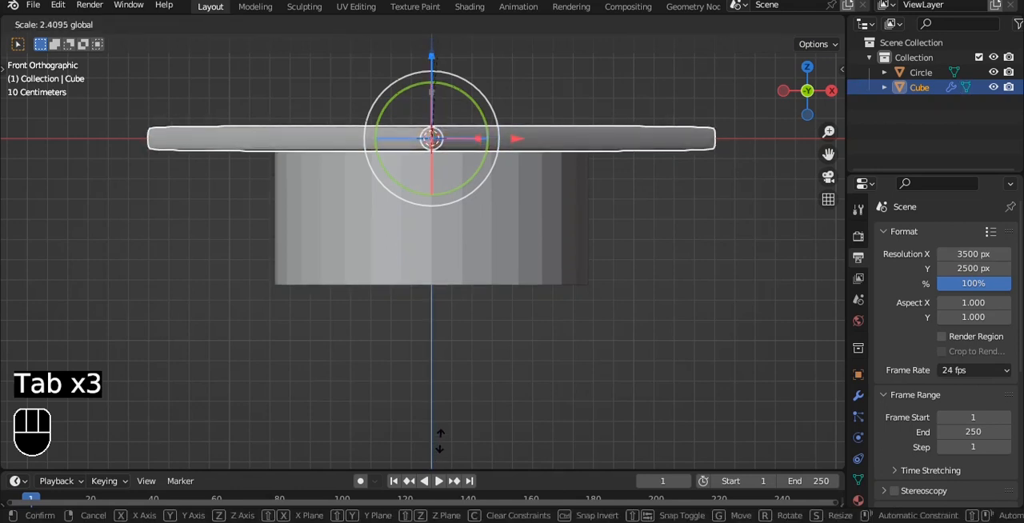
click(444, 419)
Add a level 3 subdivision surface to the cylinder under the slab
middle_drag(553, 323, 540, 231)
click(544, 203)
key(ctrl+3)
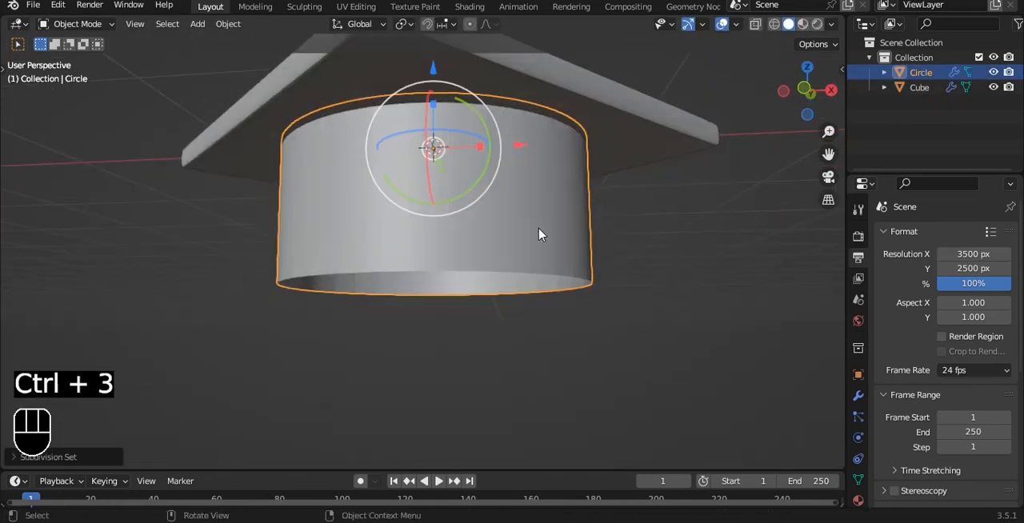
Cut two evenly spaced horizontal edge loops around the cylinder's wall
key(grave)
key(Tab)
key(ctrl+r)
scroll(572, 208, up, 1)
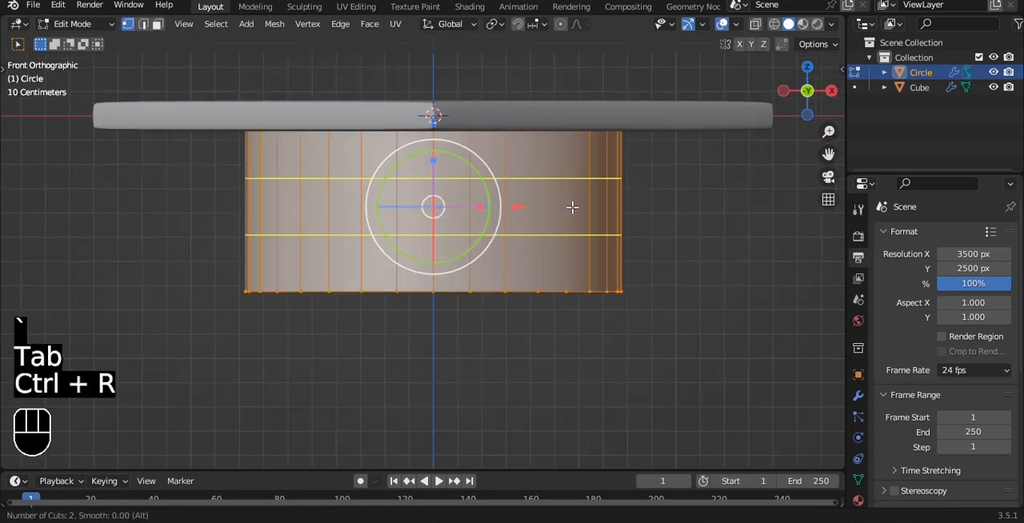
click(571, 208)
right_click(571, 208)
key(a)
key(a)
Add a Solidify modifier to the cylinder with a thickness of 0.04 m
middle_drag(797, 331, 697, 293)
key(Tab)
key(Tab)
click(858, 397)
click(914, 233)
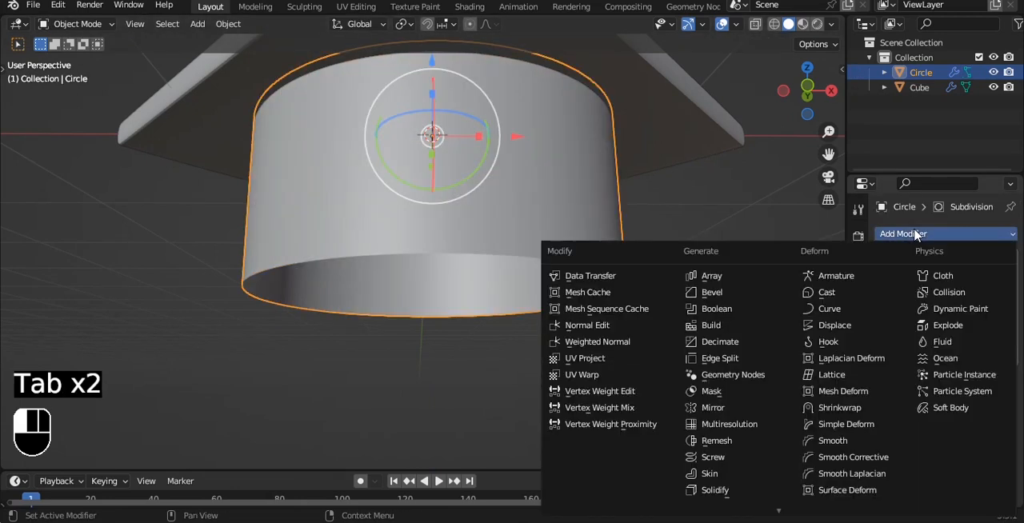
click(720, 497)
alt+drag(525, 236, 520, 174)
scroll(520, 240, up, 2)
drag(963, 436, 974, 436)
Place Solidify before Subdivision in the cylinder's modifier order and set its thickness to 0.09 m
scroll(549, 251, down, 2)
click(974, 378)
click(921, 446)
scroll(721, 260, up, 1)
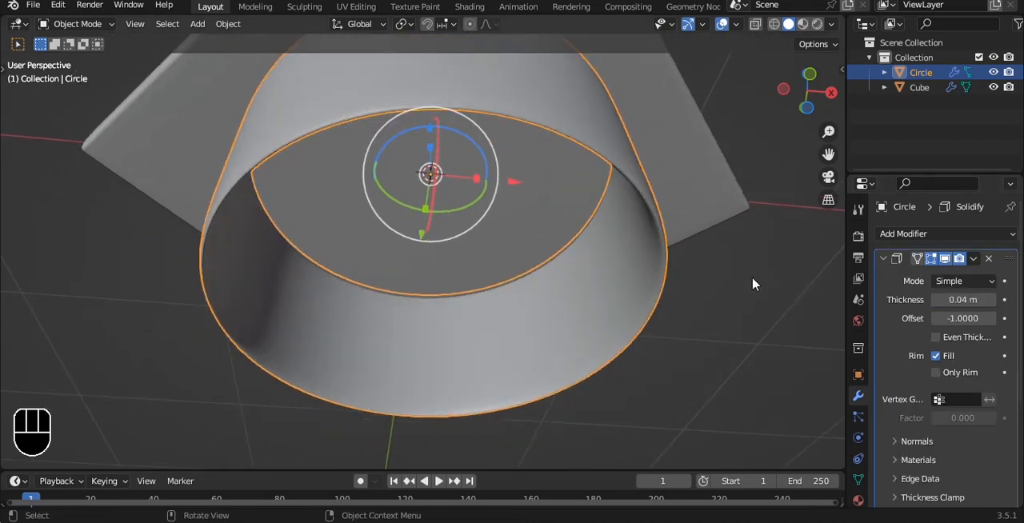
drag(963, 300, 977, 299)
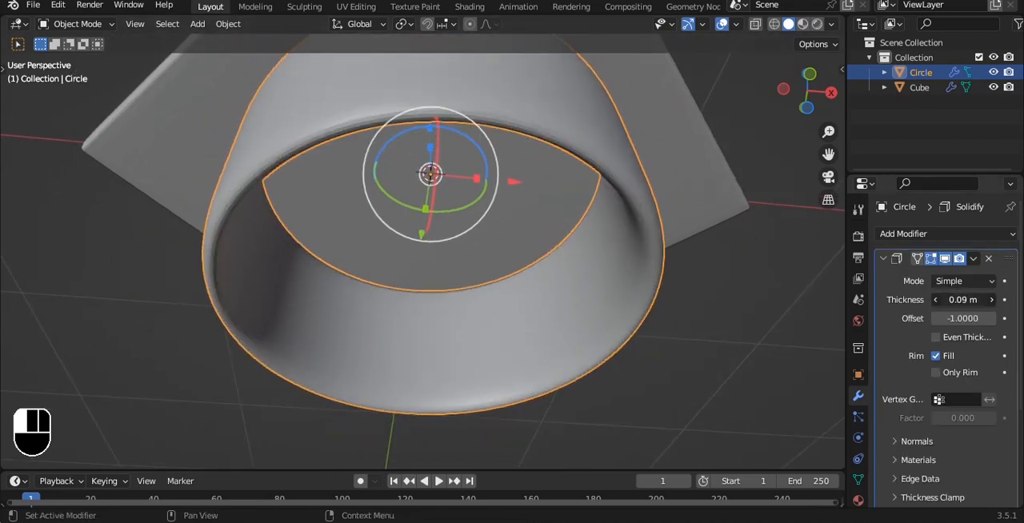
Apply smooth shading to the cylinder in the front view
key(grave)
click(605, 219)
right_click(605, 220)
click(603, 232)
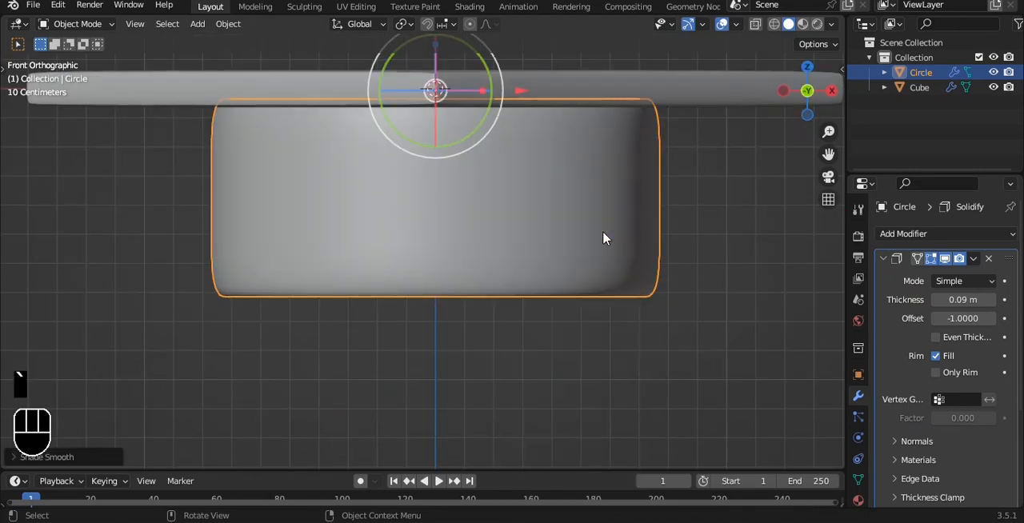
Apply Shade Auto Smooth to the square slab
scroll(612, 248, down, 3)
click(635, 283)
alt+drag(588, 219, 609, 218)
key(grave)
click(557, 187)
alt+drag(555, 185, 555, 233)
click(555, 233)
right_click(555, 233)
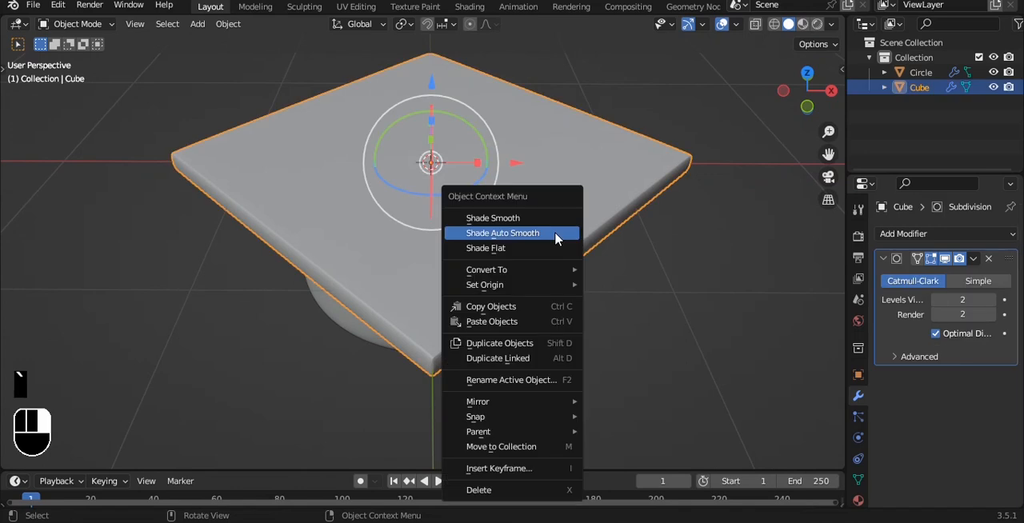
click(555, 233)
Add a UV sphere at the slab's centre in the front view
key(grave)
click(508, 188)
shift+click(543, 166)
key(shift+a)
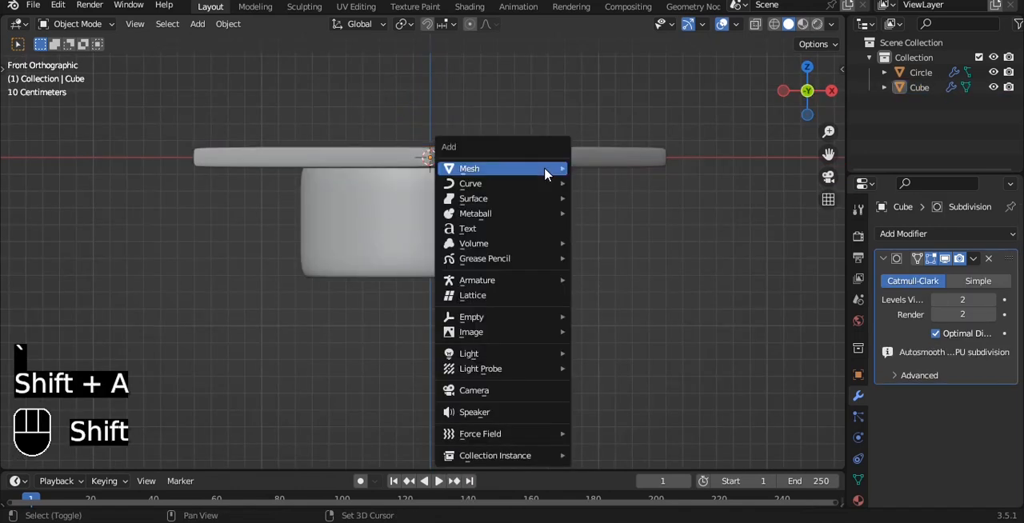
mouse_move(549, 170)
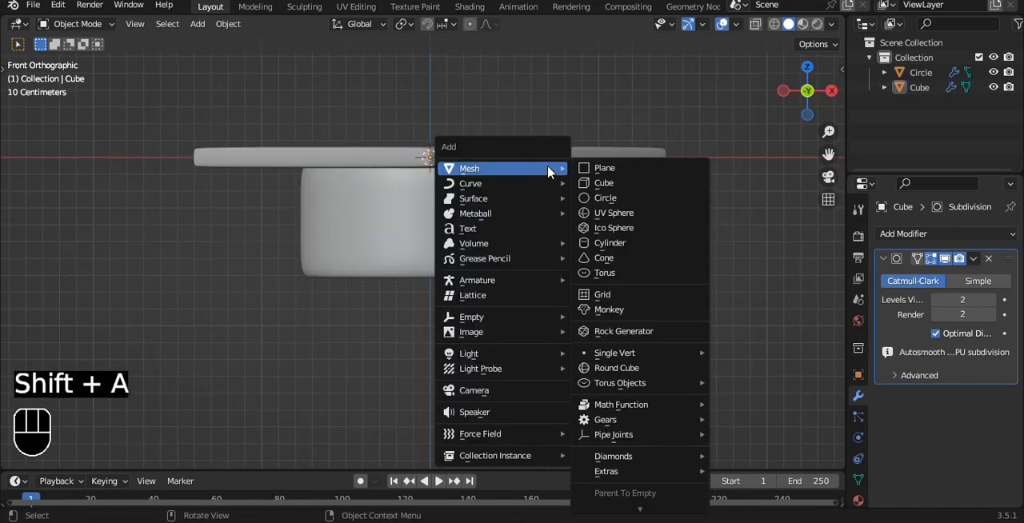
click(616, 214)
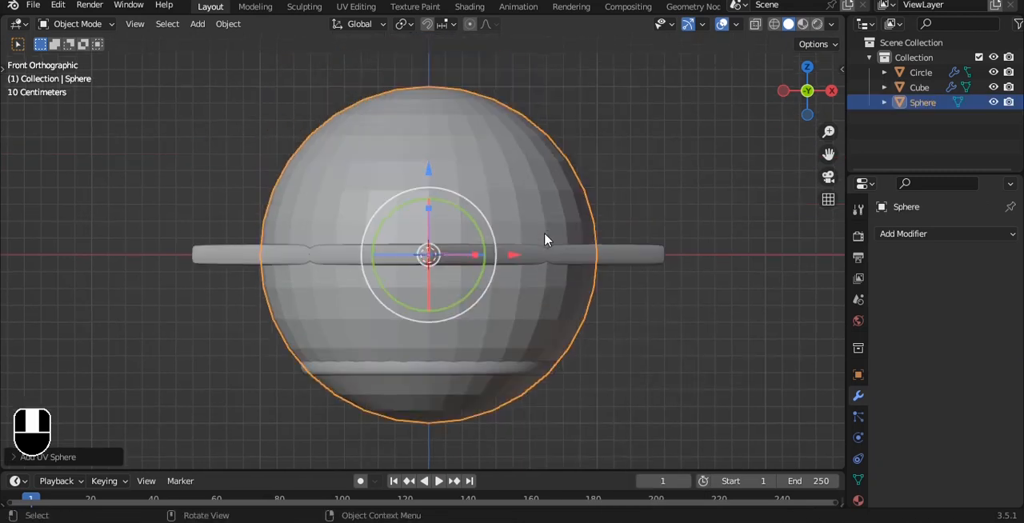
Give the sphere a level 3 subdivision surface and delete its lower vertices, keeping only the upper dome
key(ctrl+3)
key(Tab)
key(alt+z)
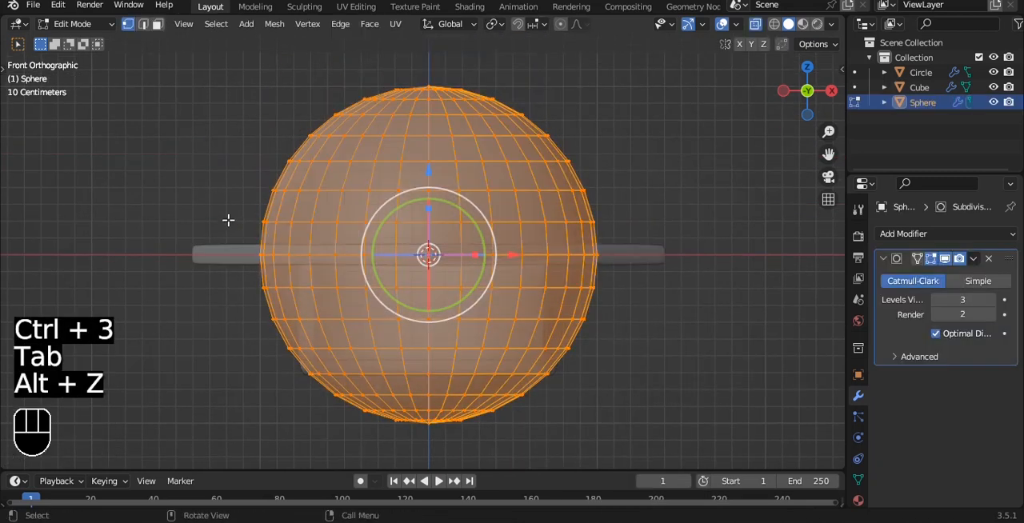
drag(213, 204, 599, 432)
key(x)
click(736, 152)
key(alt+z)
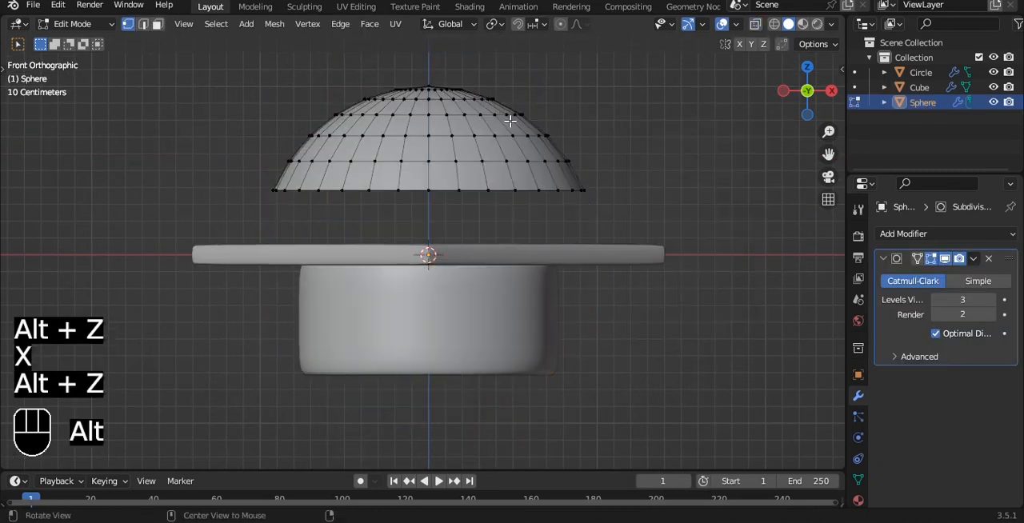
Scale the dome down to a small button at the centre of the slab
key(Tab)
key(s)
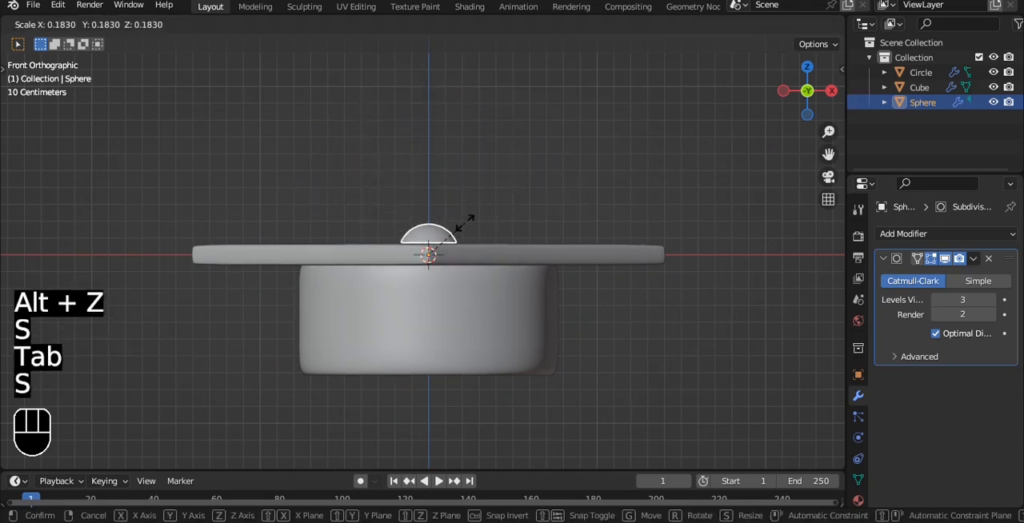
click(457, 235)
scroll(457, 237, up, 4)
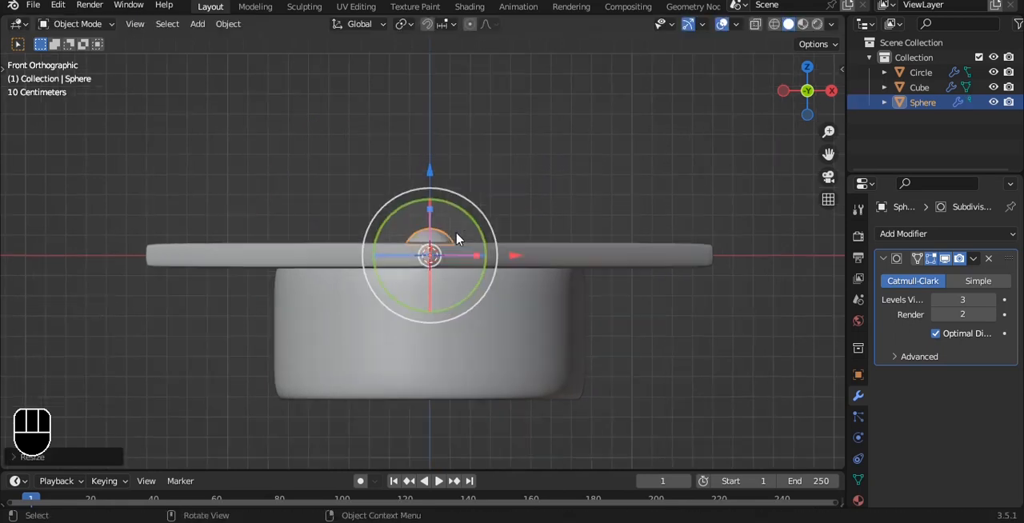
Flatten the dome by moving its top vertex down along Z with proportional editing, then raise the object slightly
key(Tab)
scroll(451, 217, up, 2)
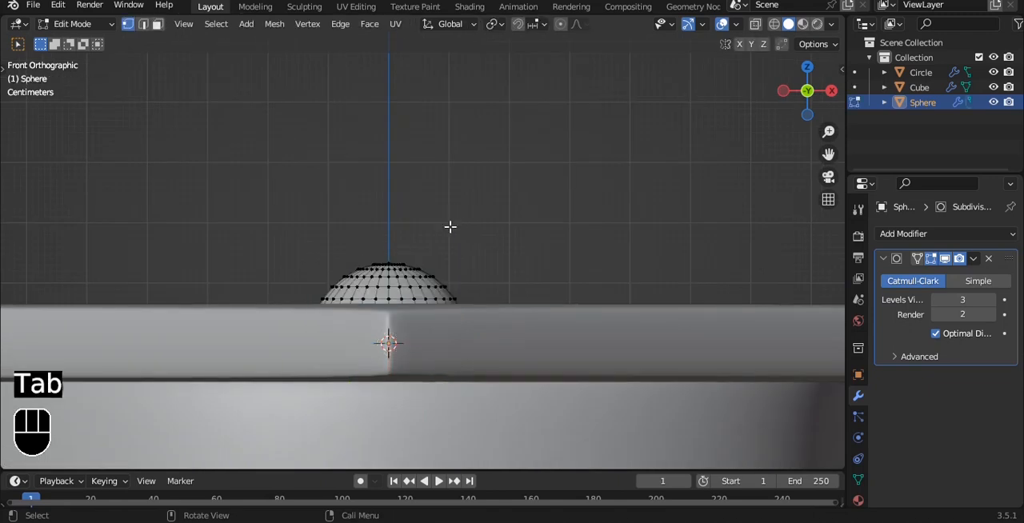
key(g)
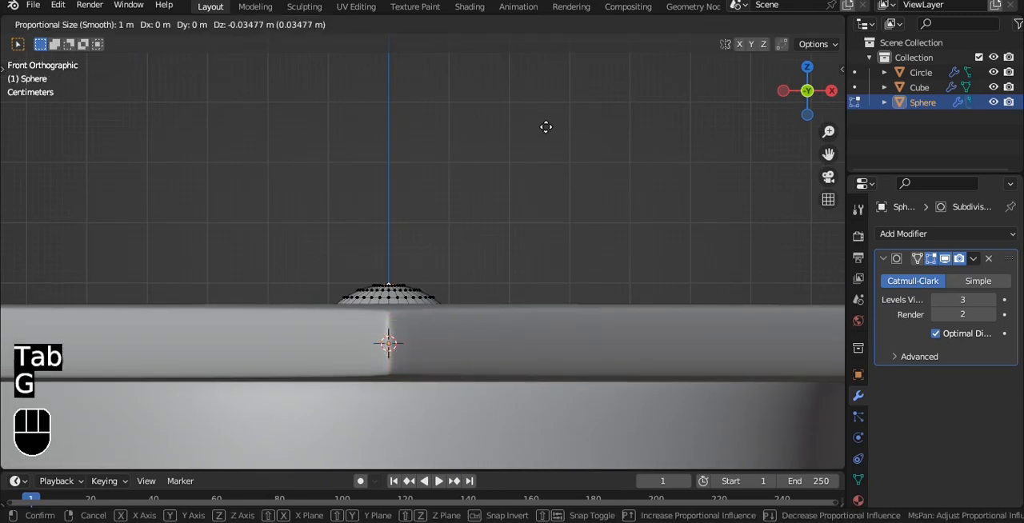
scroll(546, 126, up, 8)
key(z)
click(545, 138)
key(Tab)
drag(387, 251, 385, 245)
Set the dome's origin to its geometry and raise it onto the slab's top face
click(228, 23)
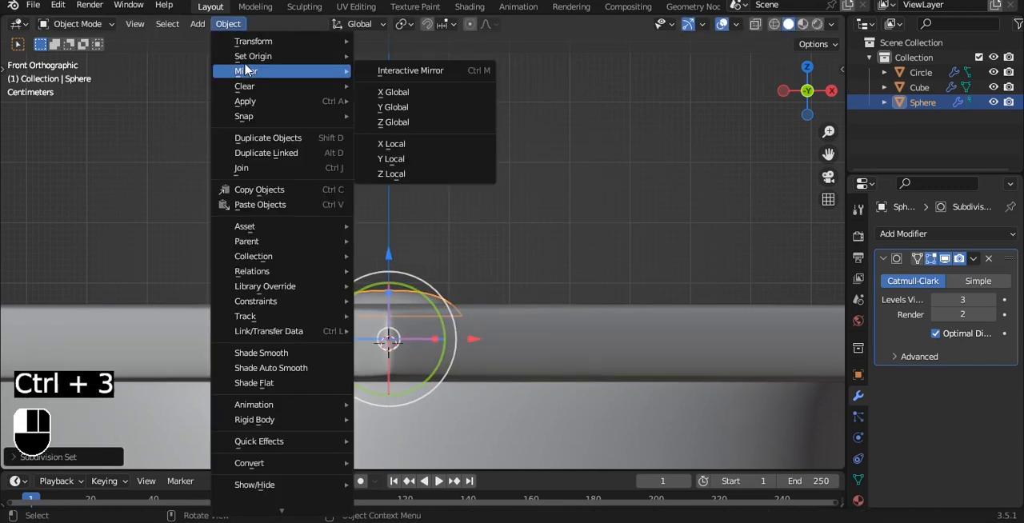
mouse_move(272, 56)
click(404, 68)
click(476, 155)
alt+drag(476, 156, 394, 175)
Check the assembled cap from several angles and save the 103.blend file
scroll(453, 224, down, 5)
click(424, 243)
click(599, 200)
key(grave)
click(594, 125)
scroll(593, 128, down, 2)
shift+middle_drag(537, 229, 536, 167)
alt+drag(612, 276, 581, 179)
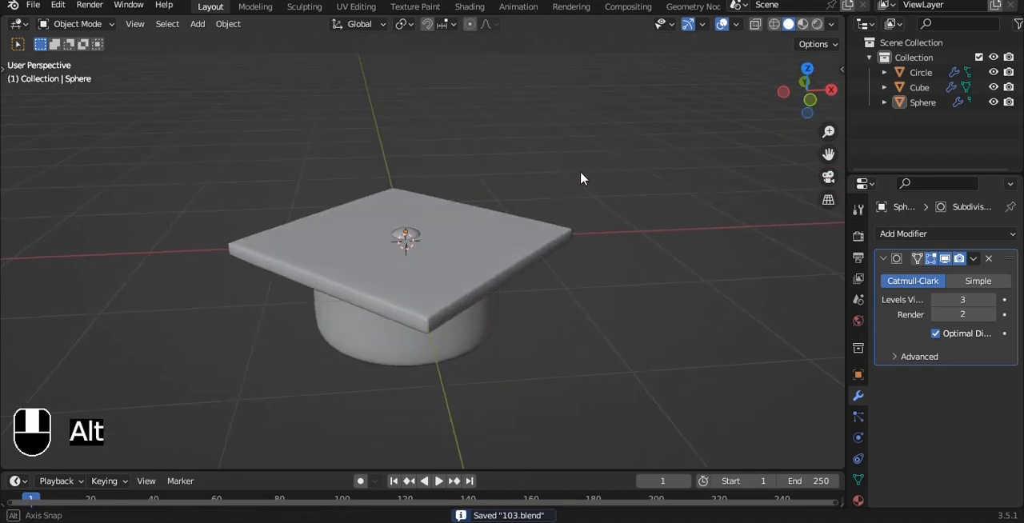
Add a NURBS path curve at the slab's centre in the front view
key(grave)
click(516, 174)
click(462, 265)
scroll(462, 265, up, 2)
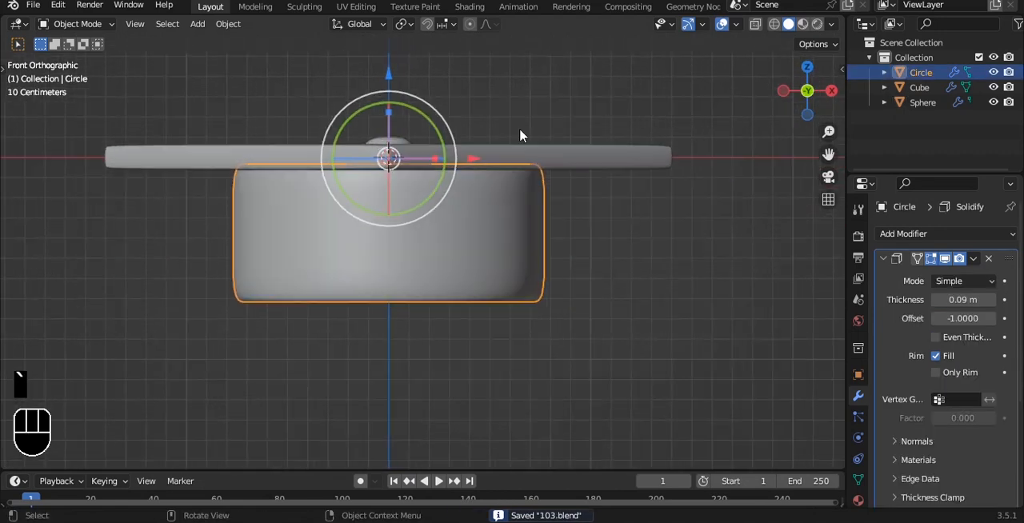
click(525, 96)
key(shift+a)
mouse_move(526, 94)
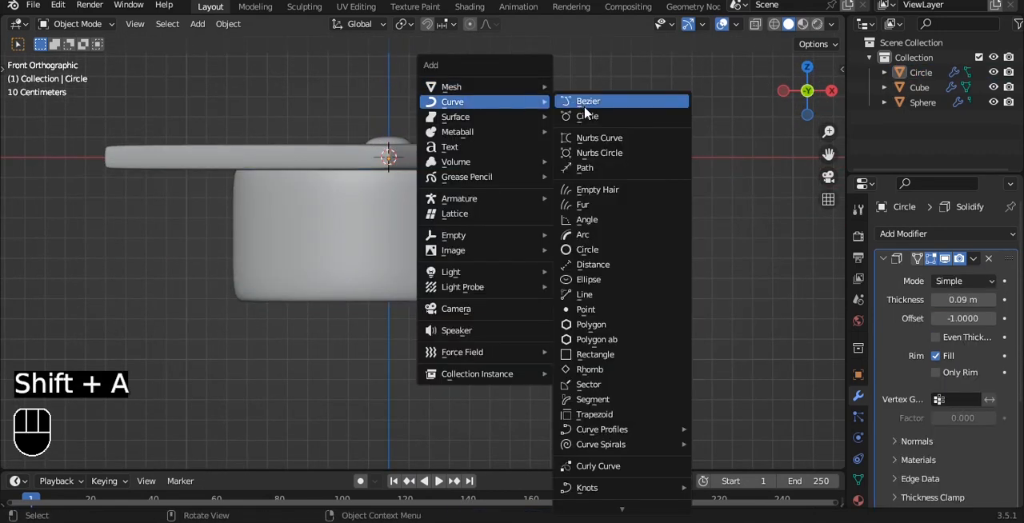
click(589, 171)
Set the path's round bevel depth to 0.03 m and apply smooth shading to it
click(858, 459)
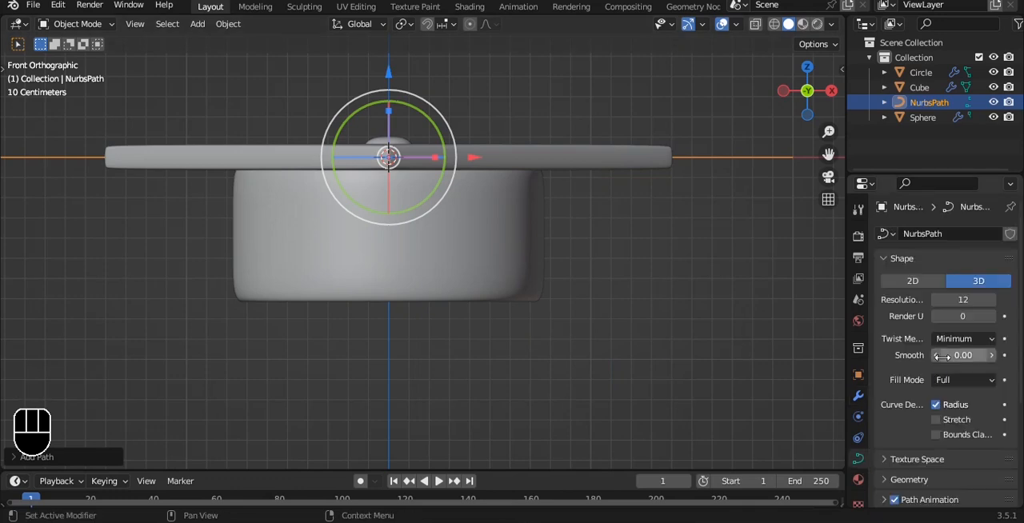
scroll(879, 384, down, 2)
click(908, 419)
scroll(965, 452, down, 4)
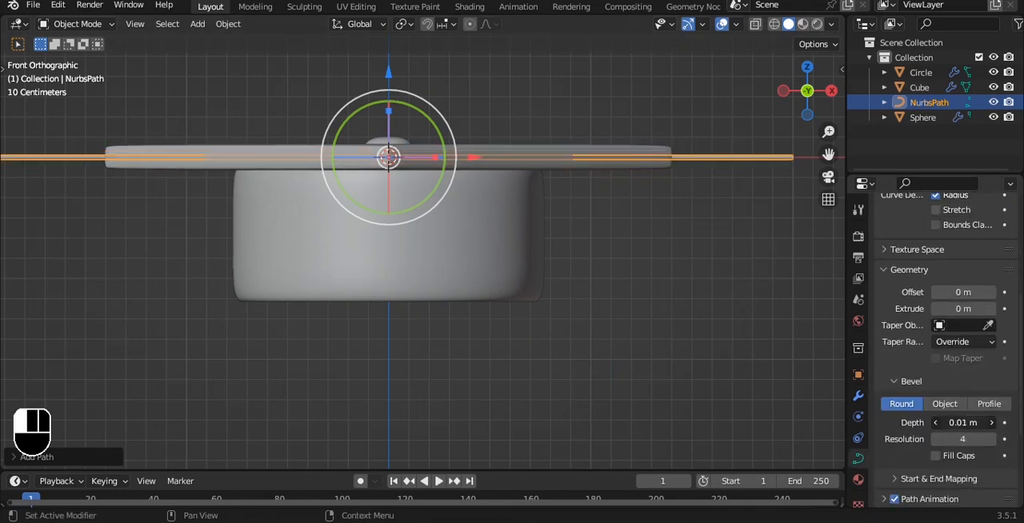
click(993, 422)
right_click(757, 209)
click(648, 188)
Rotate the path to a diagonal in the top view and move it so one end sits on the button
key(grave)
click(640, 112)
scroll(558, 131, down, 2)
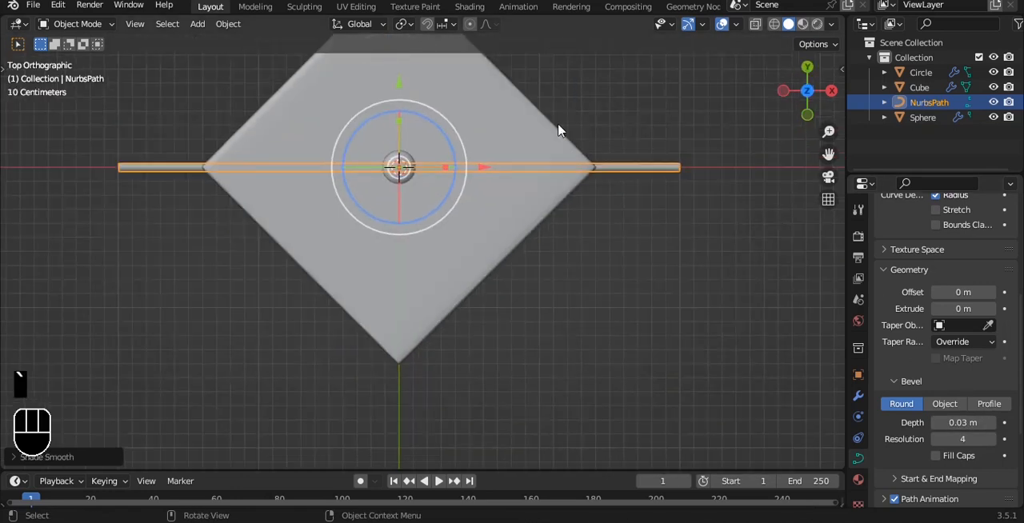
key(r)
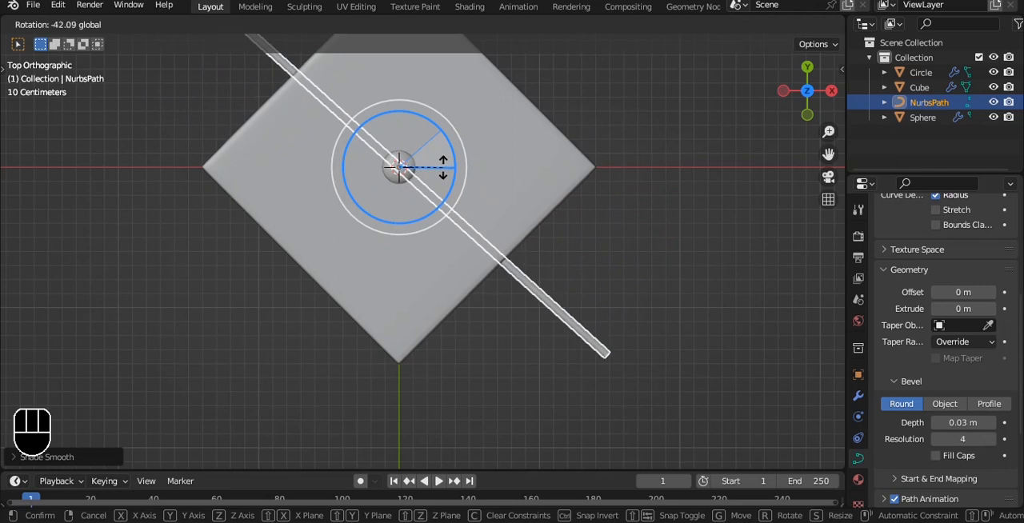
click(441, 169)
key(g)
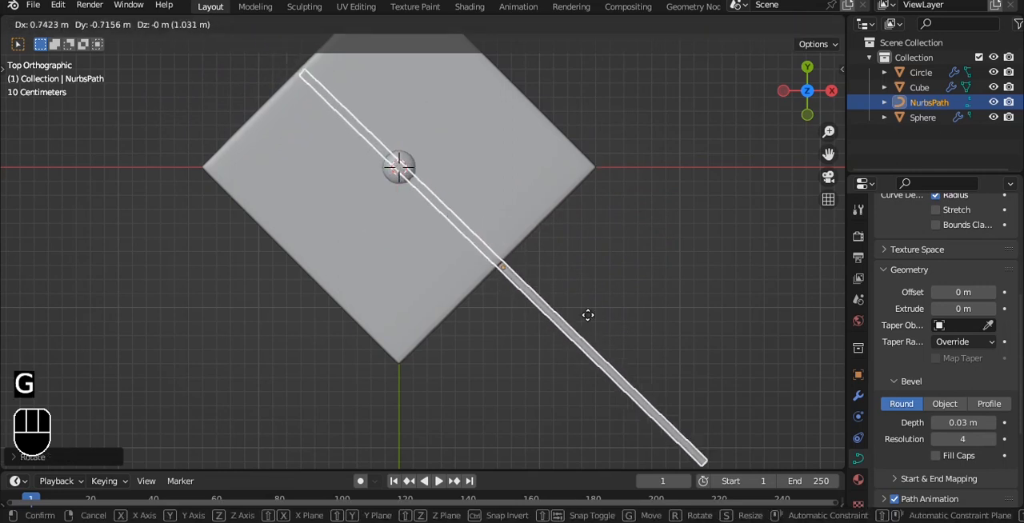
click(661, 389)
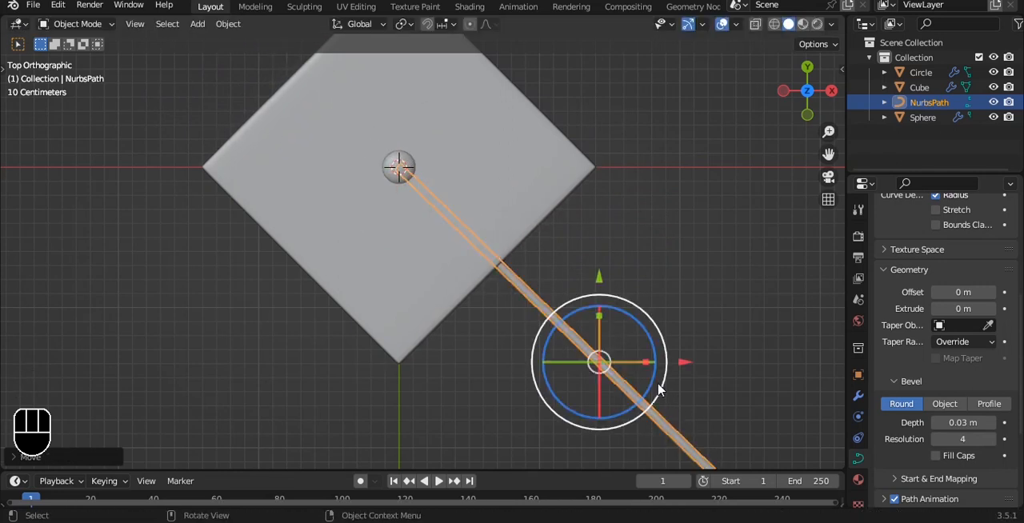
Reduce the path's round bevel depth to 0.01 m
alt+middle_drag(660, 388, 581, 182)
shift+middle_drag(640, 165, 619, 206)
scroll(619, 206, up, 1)
drag(685, 162, 686, 148)
scroll(679, 169, up, 2)
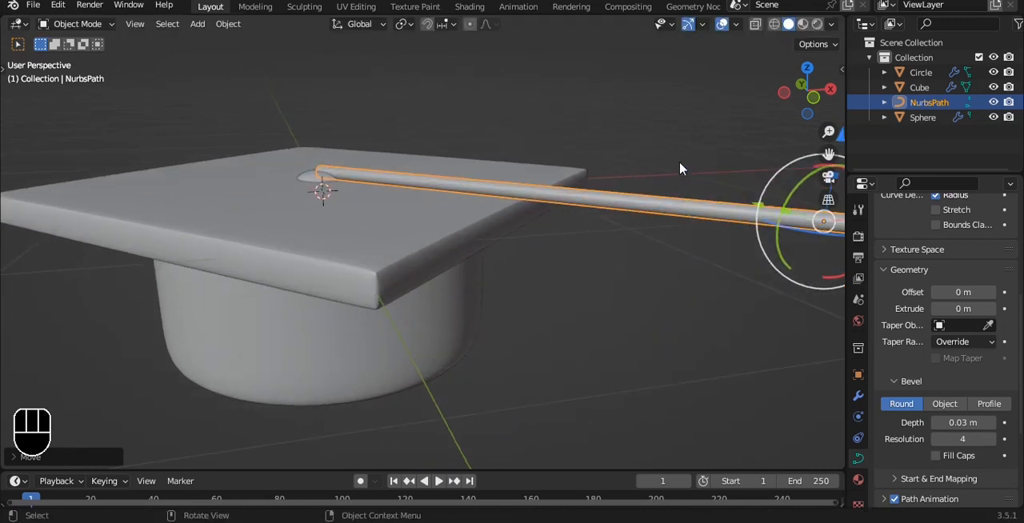
drag(963, 422, 942, 423)
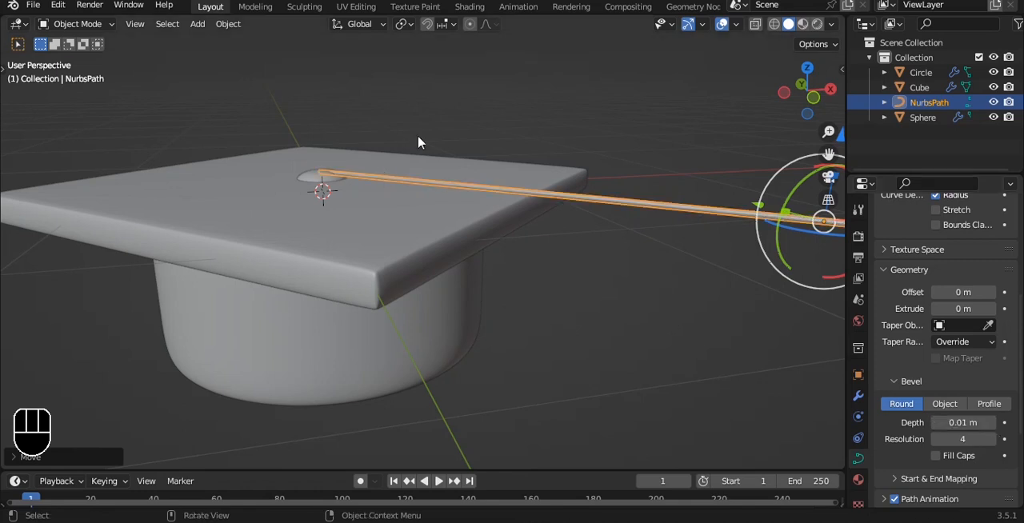
Lower the path along Z in the front view so it rests just above the slab's top face
click(310, 181)
key(KP_1)
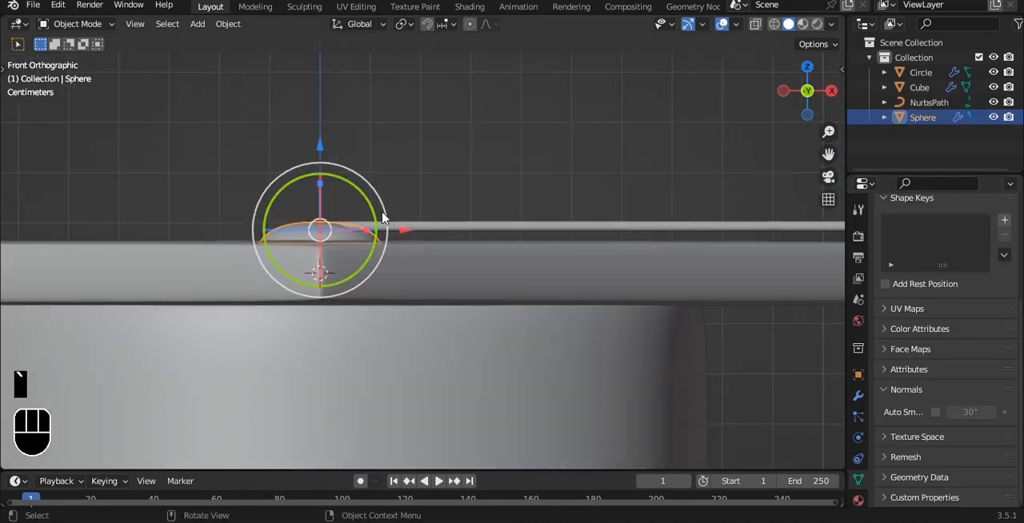
scroll(401, 229, up, 3)
click(375, 189)
key(g)
key(z)
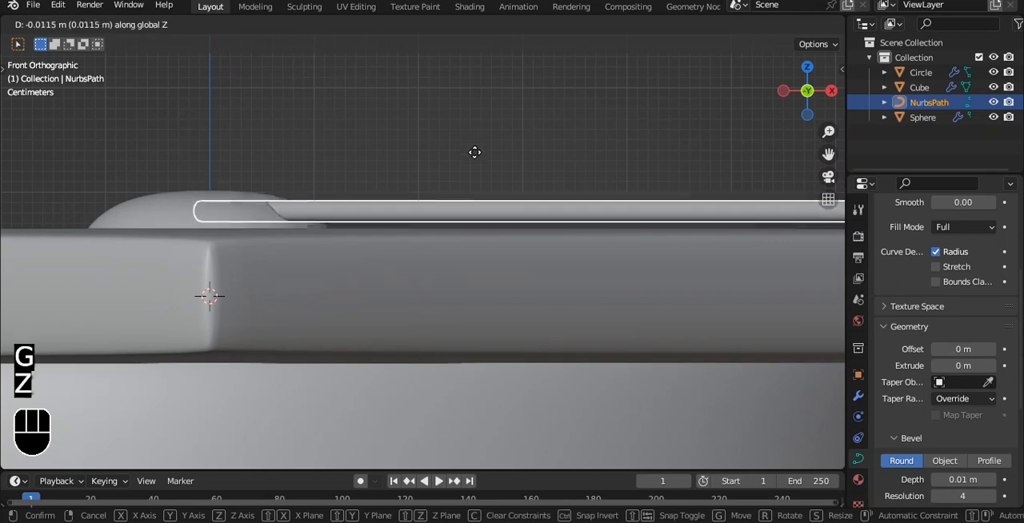
click(476, 158)
Adjust the button dome's height and extrude its bottom edge ring slightly down into the slab
click(293, 201)
drag(209, 117, 211, 124)
key(Tab)
key(alt+z)
drag(72, 217, 400, 286)
key(e)
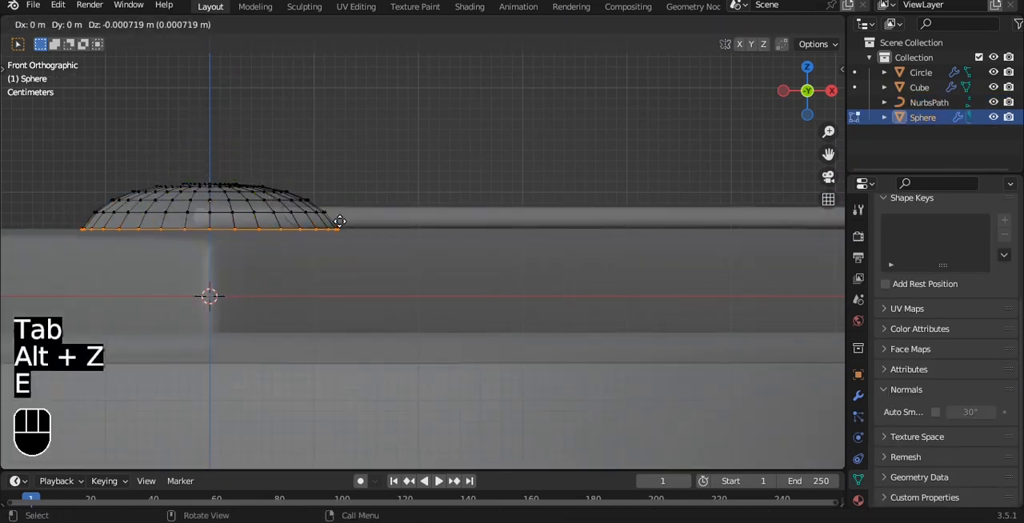
key(z)
click(340, 233)
key(Tab)
key(alt+z)
Check the button and cord from an angle and save the 103.blend file
scroll(395, 153, up, 3)
middle_drag(395, 152, 445, 217)
scroll(446, 218, down, 5)
key(ctrl+s)
Delete the path's outer control points beyond its middle point, shortening the cord
middle_drag(578, 354, 638, 243)
click(673, 301)
key(grave)
click(580, 206)
scroll(599, 203, up, 1)
middle_drag(643, 197, 688, 244)
scroll(712, 201, down, 3)
key(Tab)
key(a)
drag(560, 156, 783, 357)
key(x)
click(759, 233)
Subdivide the path segment between the slab's edge and the cord's free end
click(494, 209)
middle_drag(558, 186, 576, 153)
scroll(576, 153, up, 2)
drag(541, 110, 539, 143)
key(ctrl+z)
scroll(539, 144, up, 2)
click(427, 184)
shift+click(589, 175)
right_click(626, 98)
click(626, 96)
Move the cord's end point down below the slab and turn off proportional editing
key(a)
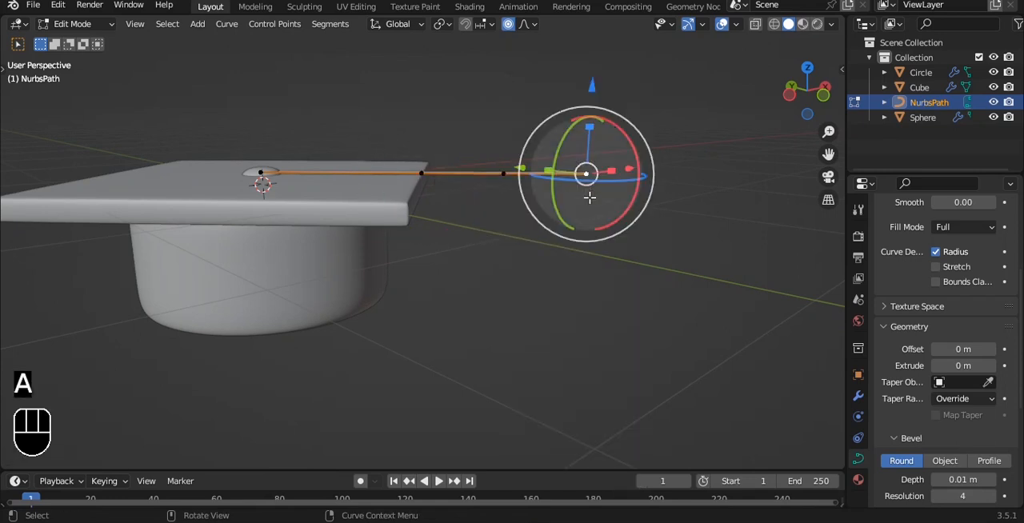
key(g)
click(511, 292)
click(503, 174)
key(g)
right_click(464, 201)
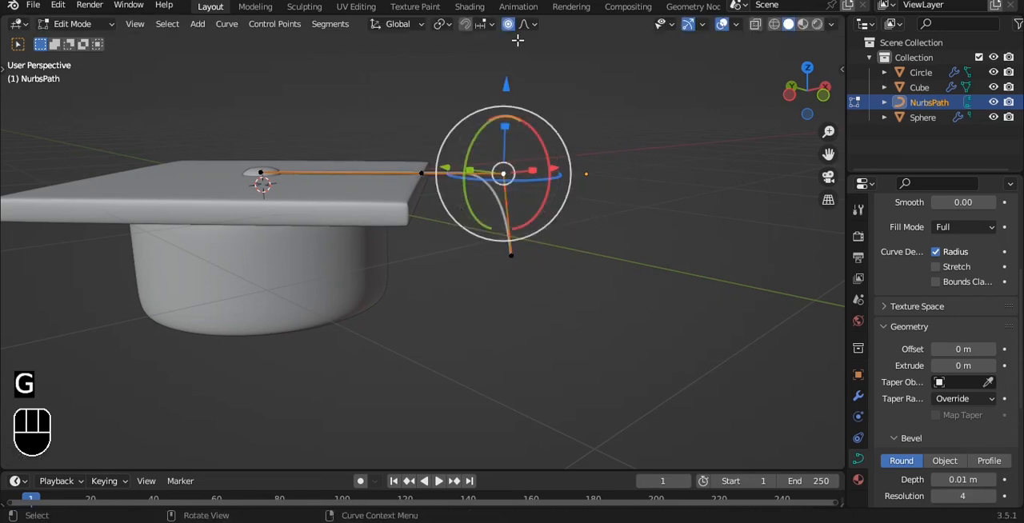
click(508, 27)
Subdivide the cord segment between the button and the slab's edge
shift+middle_drag(460, 108, 496, 213)
scroll(496, 213, up, 3)
click(479, 296)
shift+click(212, 292)
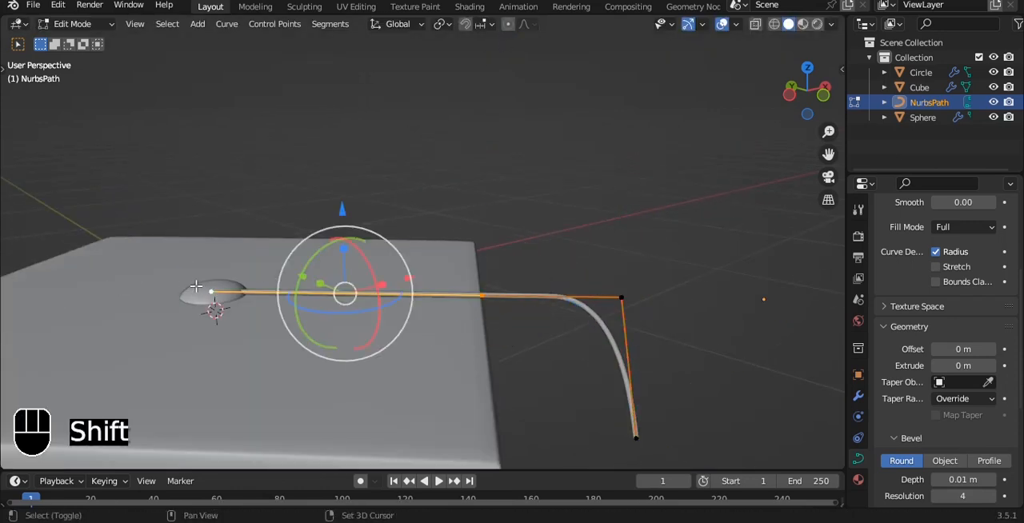
right_click(417, 175)
click(384, 115)
shift+middle_drag(438, 213, 448, 140)
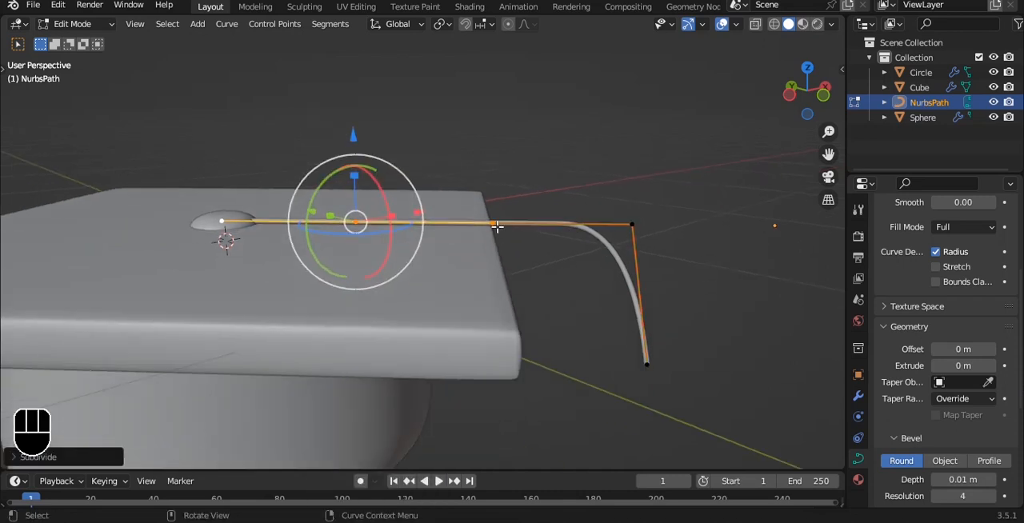
Subdivide the cord segment between the slab's edge and the bend point
shift+middle_drag(547, 218, 509, 198)
key(alt+a)
drag(411, 148, 676, 256)
right_click(607, 94)
click(608, 94)
Move the cord's bend and end points down and inward, and pull the preceding point in to the slab's edge
key(a)
key(a)
drag(527, 144, 679, 415)
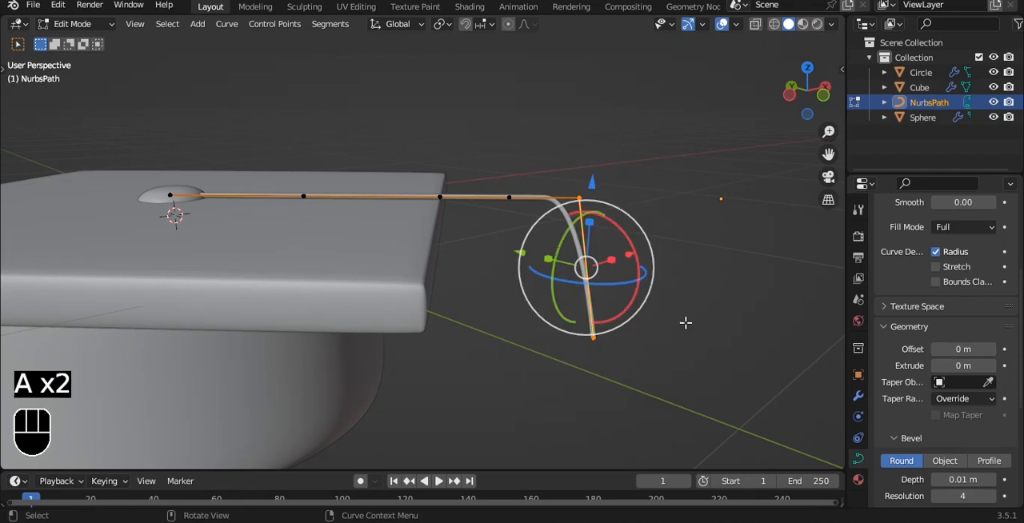
key(g)
click(567, 377)
click(519, 203)
key(g)
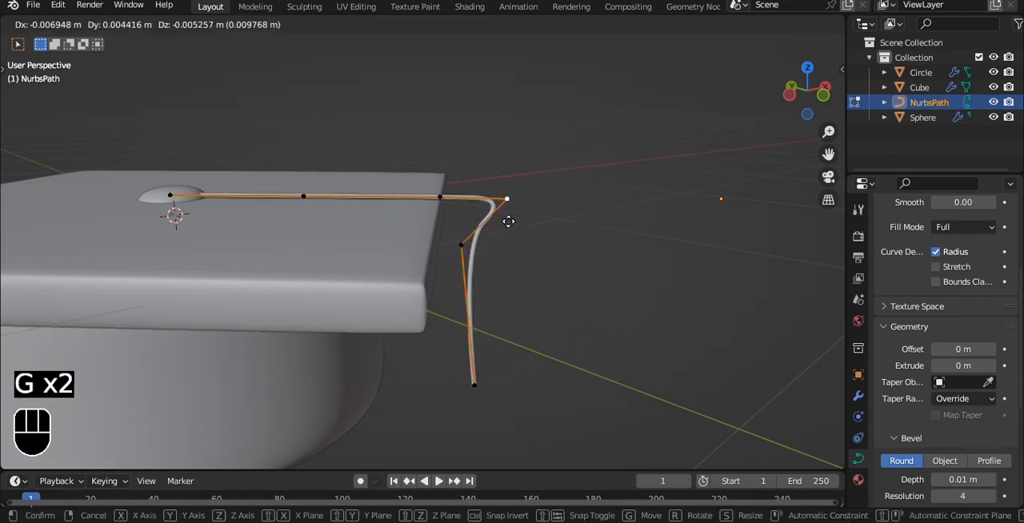
click(462, 216)
Shift the cord's hanging lower points along Y toward the cap base in the right view
key(grave)
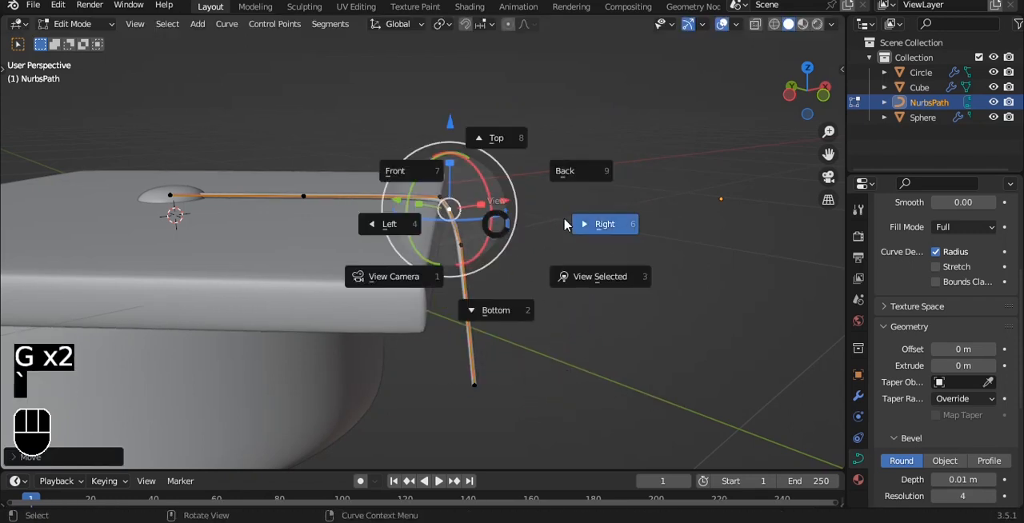
click(565, 221)
key(a)
key(a)
drag(284, 233, 440, 430)
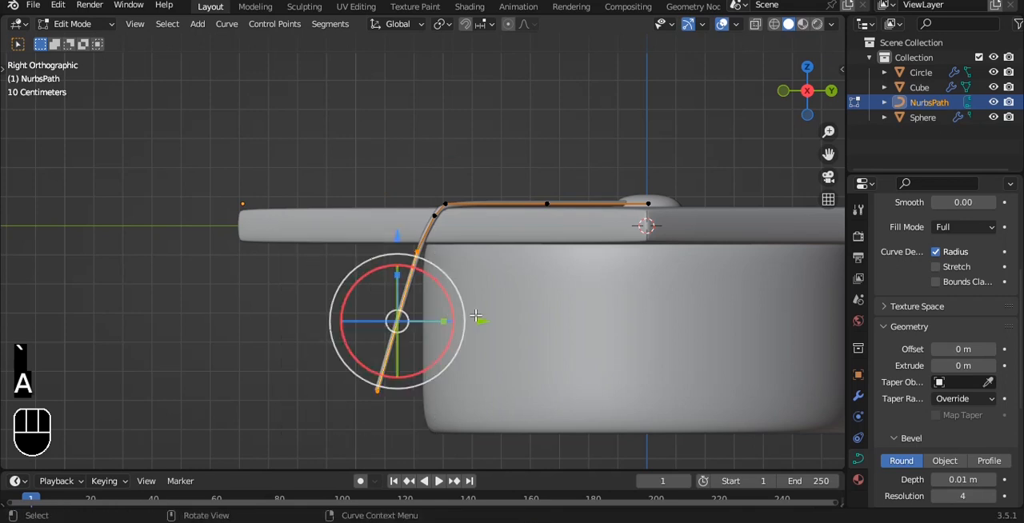
drag(478, 320, 495, 320)
Adjust the cord's lowest control point so the cord hangs straight down beside the base, and leave edit mode
key(a)
key(a)
drag(326, 340, 536, 382)
alt+middle_drag(490, 276, 646, 256)
key(grave)
click(586, 215)
drag(516, 349, 542, 359)
alt+middle_drag(541, 359, 555, 272)
key(Tab)
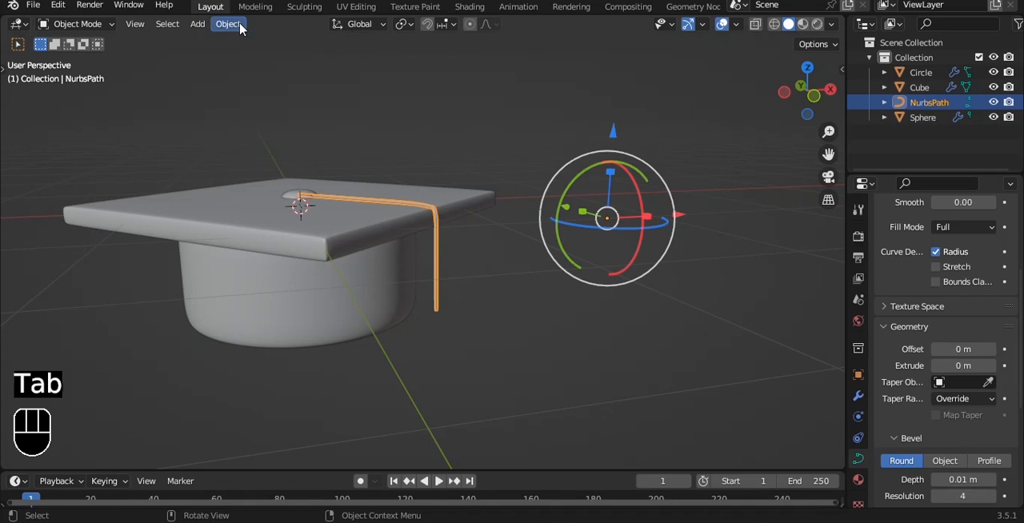
Set the cord's origin to its geometry and save the file
click(241, 24)
mouse_move(251, 56)
click(418, 75)
scroll(520, 257, up, 2)
shift+middle_drag(520, 262, 479, 187)
key(ctrl+s)
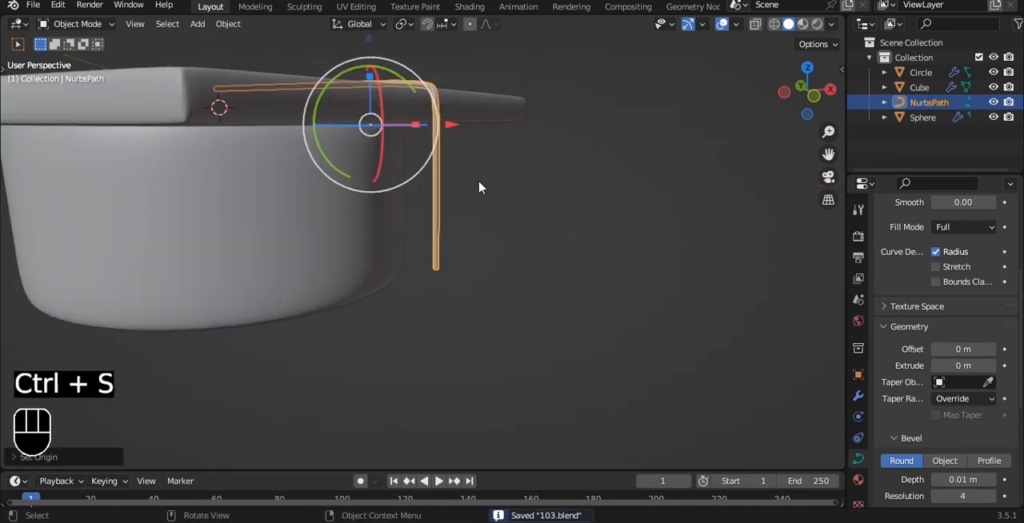
Add a UV sphere in the front view and apply auto smooth shading at 30°
key(grave)
click(509, 169)
scroll(544, 193, up, 1)
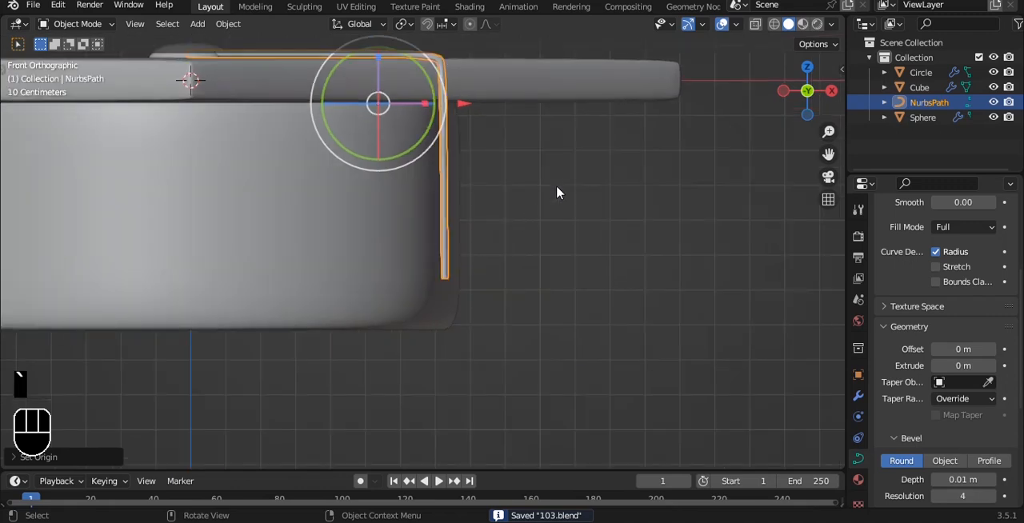
key(alt+a)
middle_drag(556, 184, 586, 179)
key(grave)
click(571, 167)
key(shift+a)
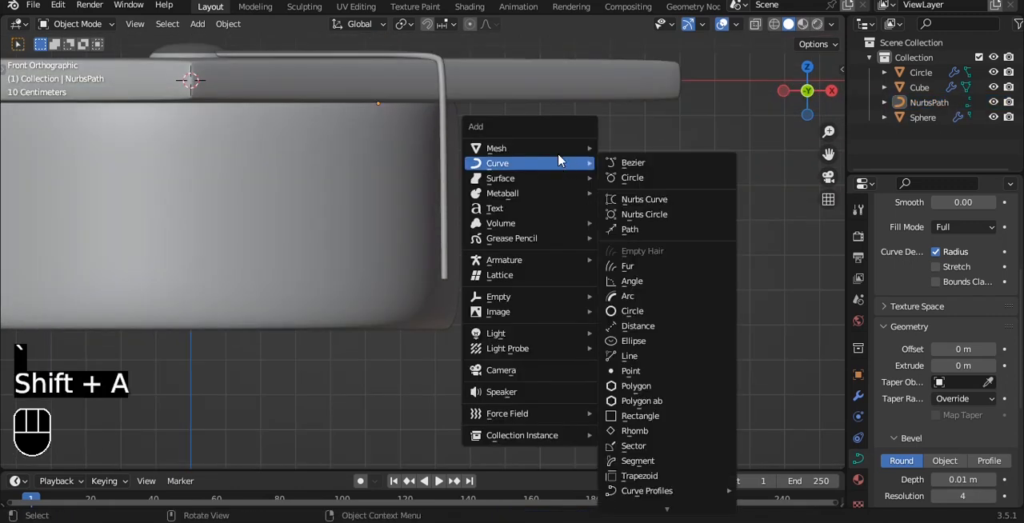
mouse_move(512, 148)
click(648, 193)
right_click(640, 156)
click(642, 155)
Give the new sphere a level 3 subdivision surface and scale it down
key(ctrl+3)
key(s)
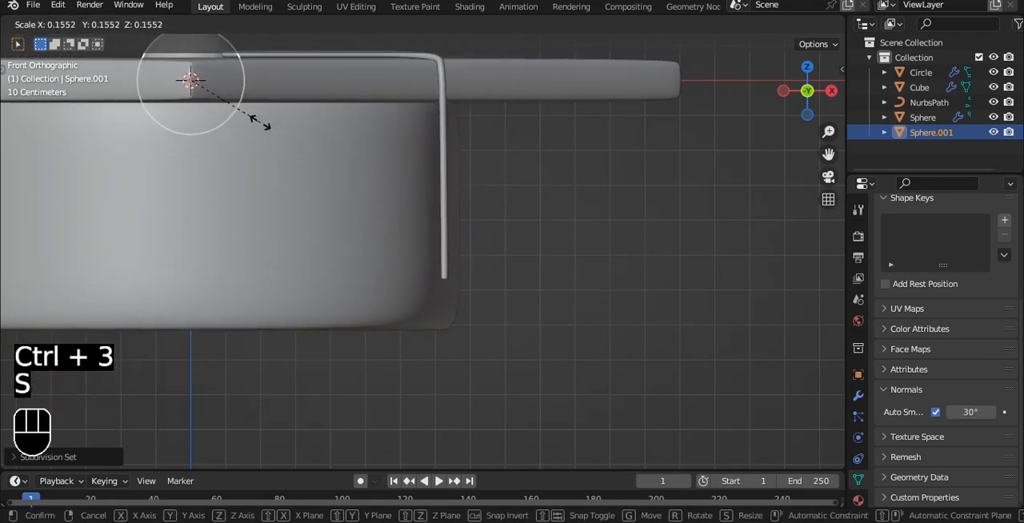
click(280, 121)
click(858, 395)
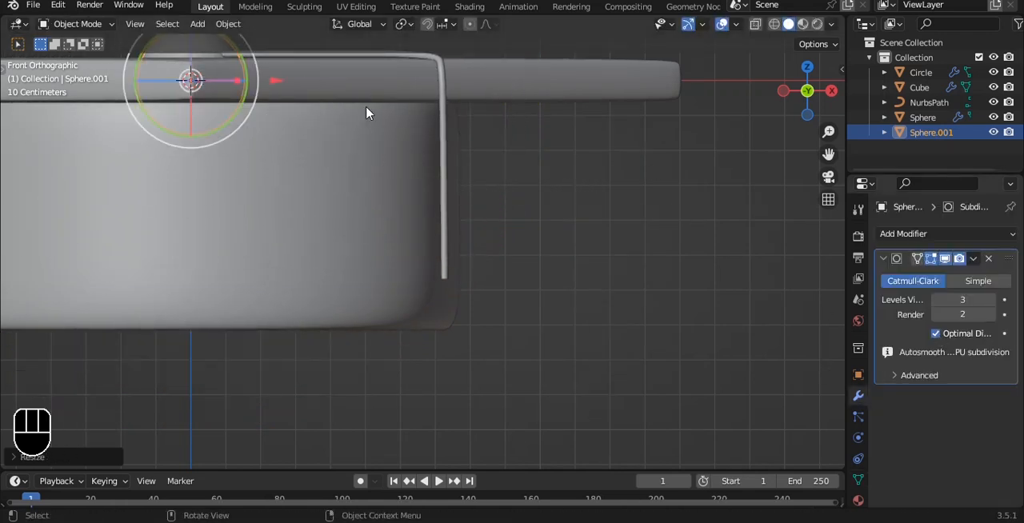
Move the sphere to the cord's lower end, positioning it in the front and right views
key(g)
click(629, 334)
key(grave)
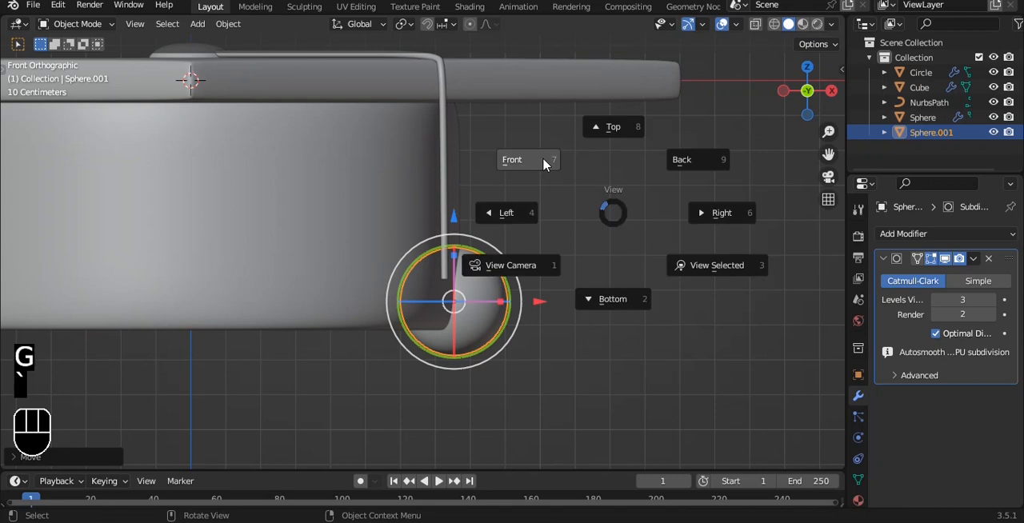
drag(456, 214, 448, 159)
key(grave)
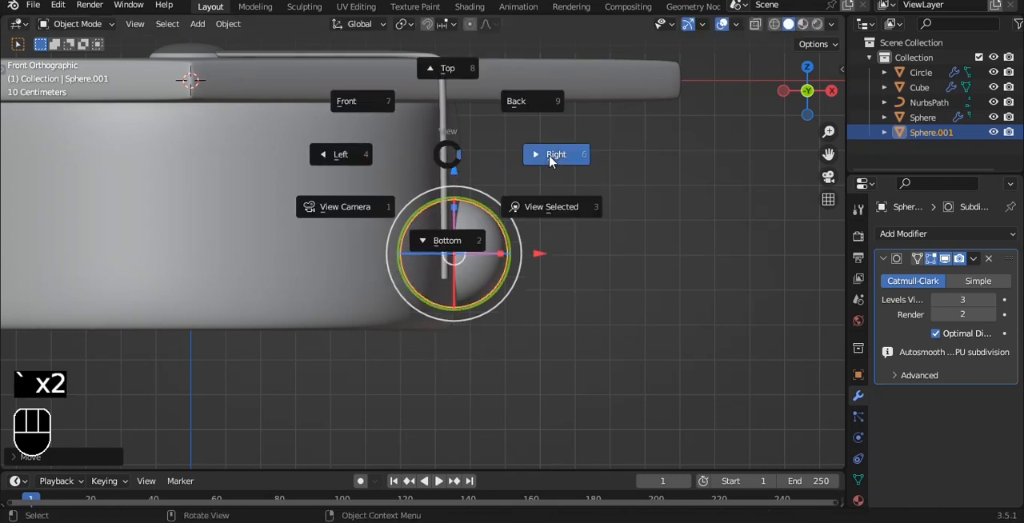
click(550, 162)
drag(768, 258, 520, 253)
Scale the sphere down to a small bead slightly wider than the cord and lower it along Z
alt+drag(462, 159, 569, 285)
key(s)
click(473, 270)
key(grave)
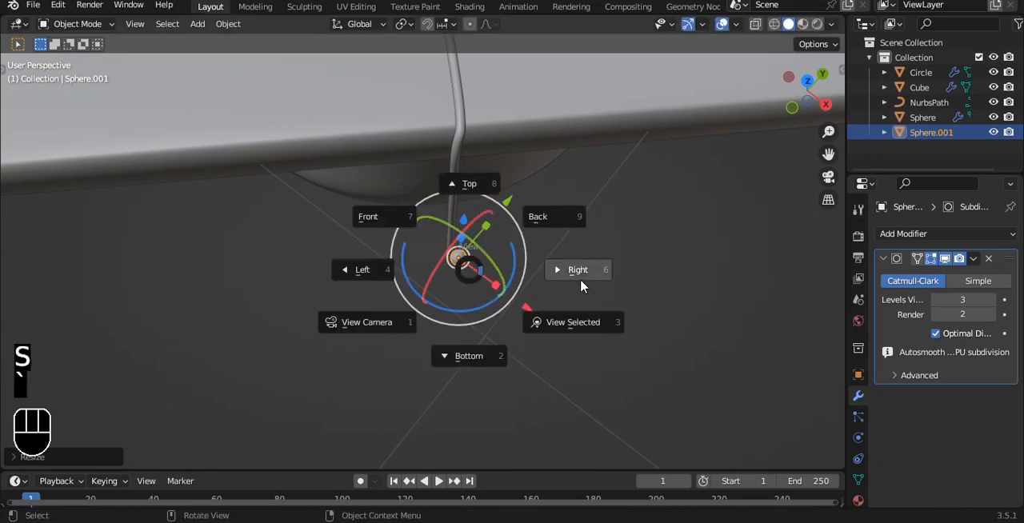
click(583, 271)
key(s)
key(g)
key(z)
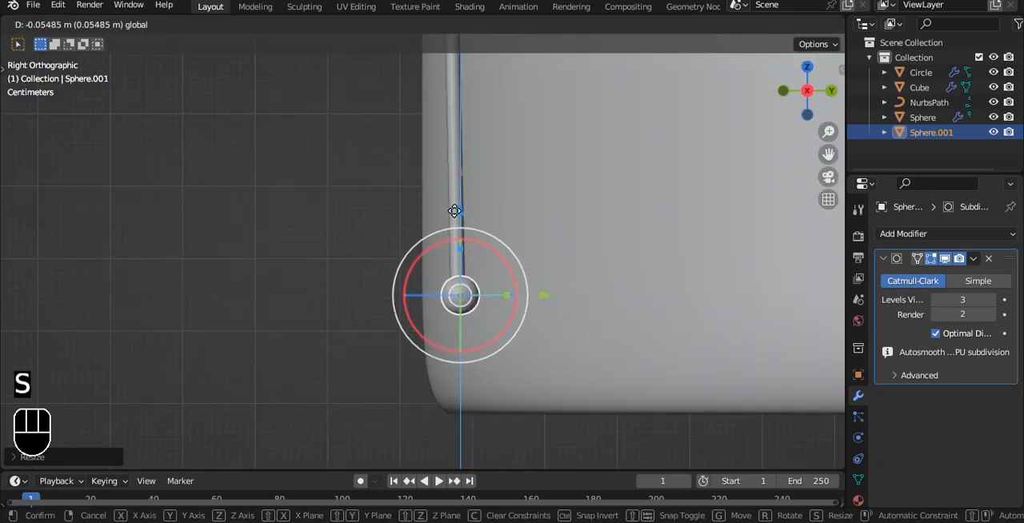
drag(457, 225, 458, 227)
Centre the bead on the cord's lower tip using several views and save the file
alt+drag(458, 232, 548, 326)
drag(557, 337, 546, 326)
alt+drag(571, 297, 469, 162)
scroll(469, 161, up, 4)
click(473, 165)
alt+drag(549, 150, 515, 244)
click(534, 326)
alt+drag(535, 327, 641, 183)
click(512, 240)
scroll(560, 236, up, 3)
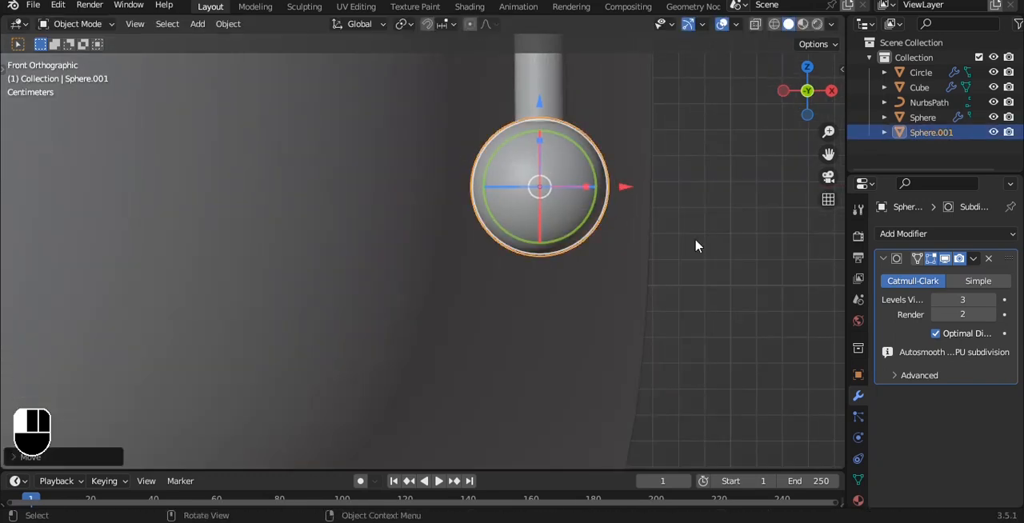
click(696, 244)
scroll(695, 245, down, 5)
scroll(656, 236, down, 6)
key(ctrl+s)
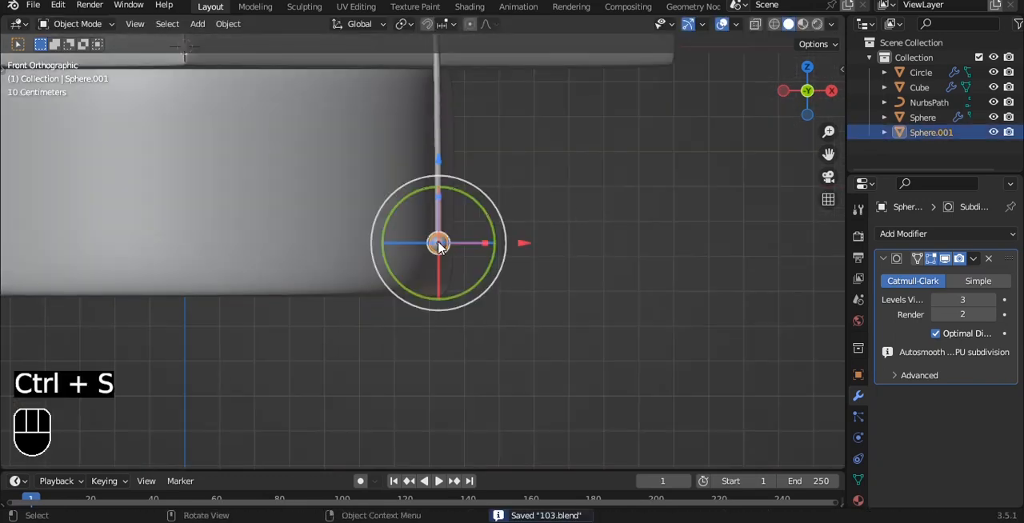
Pull the bead's bottom vertex down along Z with smooth proportional editing to shape the bead into a teardrop
click(438, 247)
scroll(496, 240, up, 10)
key(Tab)
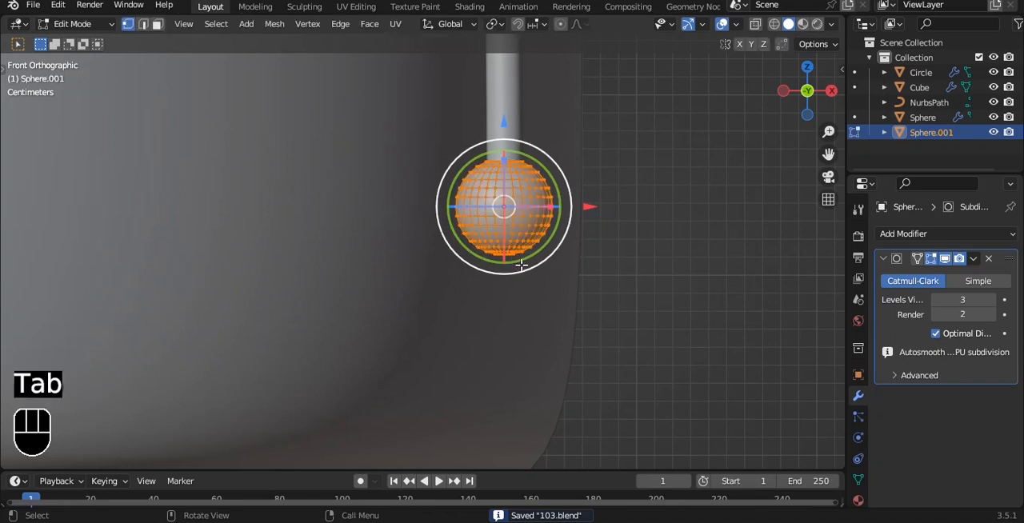
click(501, 267)
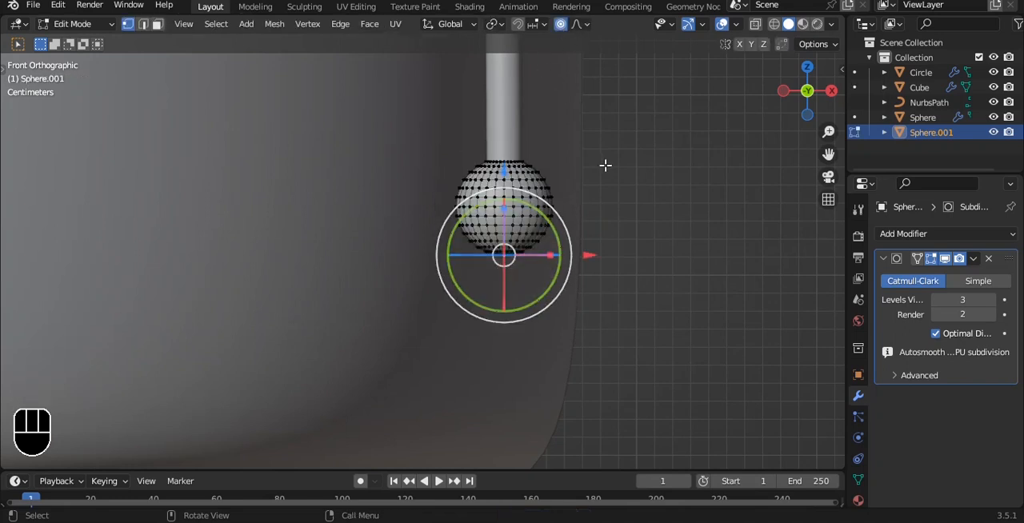
scroll(604, 163, up, 1)
key(f)
key(g)
scroll(637, 184, up, 20)
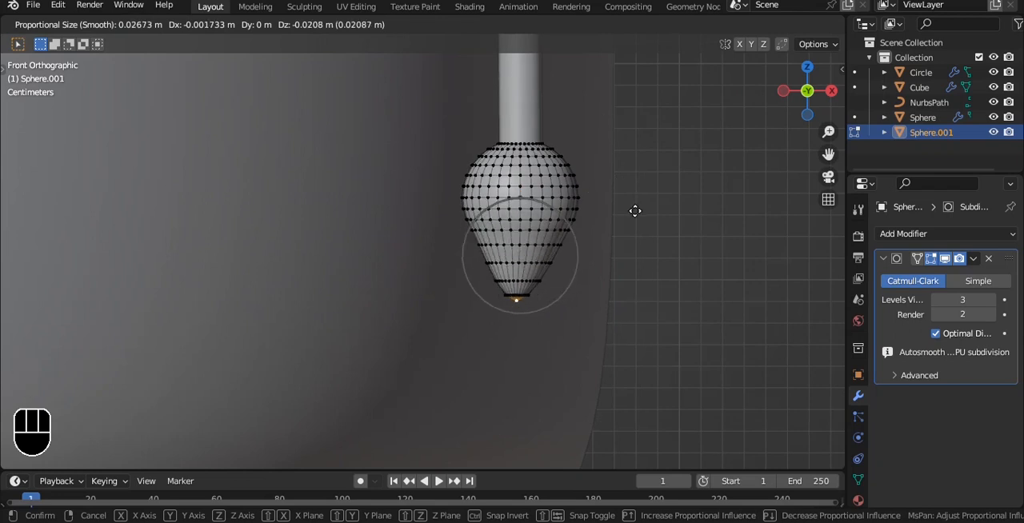
key(z)
scroll(635, 212, down, 1)
scroll(635, 227, down, 4)
scroll(634, 232, up, 2)
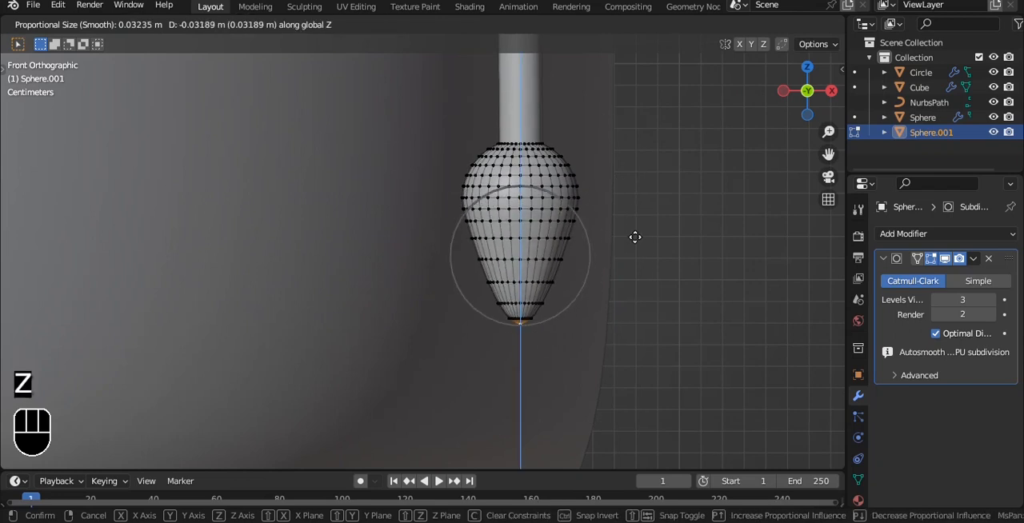
scroll(634, 240, down, 2)
click(635, 243)
key(Tab)
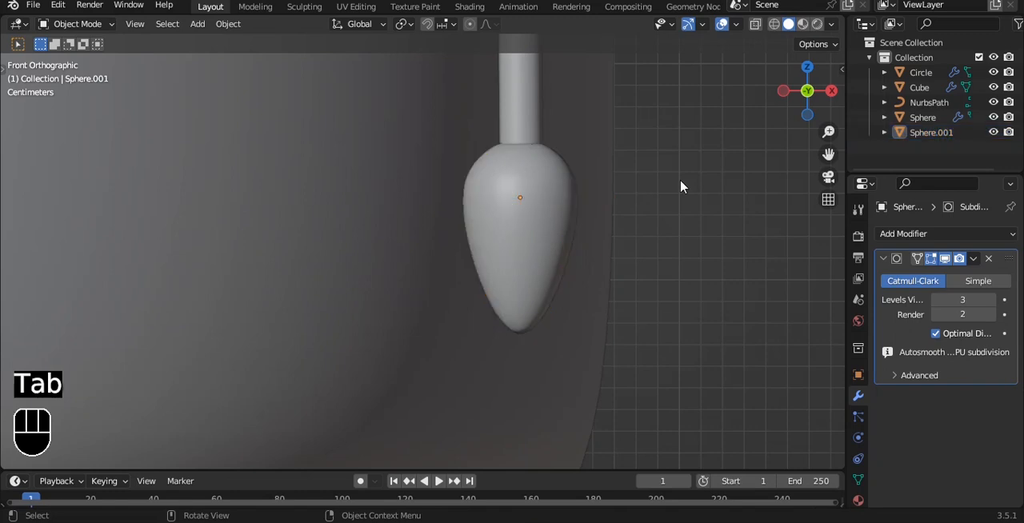
Scale the teardrop bead up at the cord's lower end
scroll(680, 186, down, 3)
scroll(615, 178, down, 3)
scroll(493, 274, up, 3)
scroll(552, 257, up, 2)
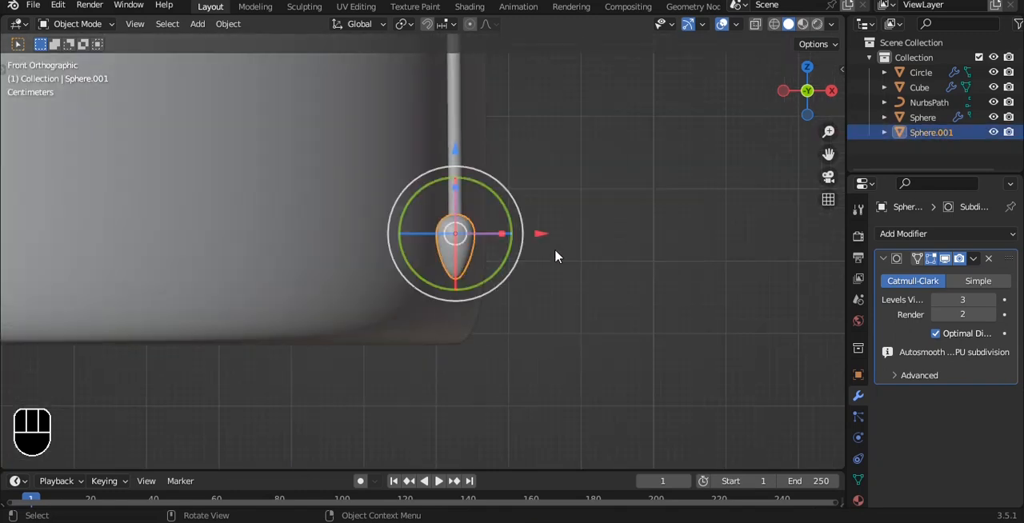
key(s)
click(634, 241)
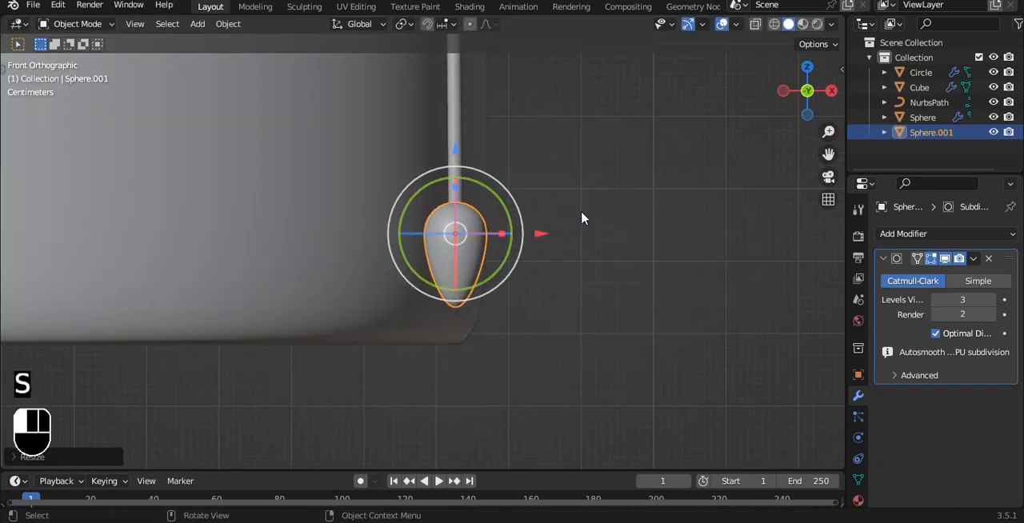
click(581, 218)
Stretch the bead's lower tip slightly further down along Z with a larger proportional radius and save the file
scroll(582, 218, down, 3)
key(Tab)
scroll(491, 325, up, 3)
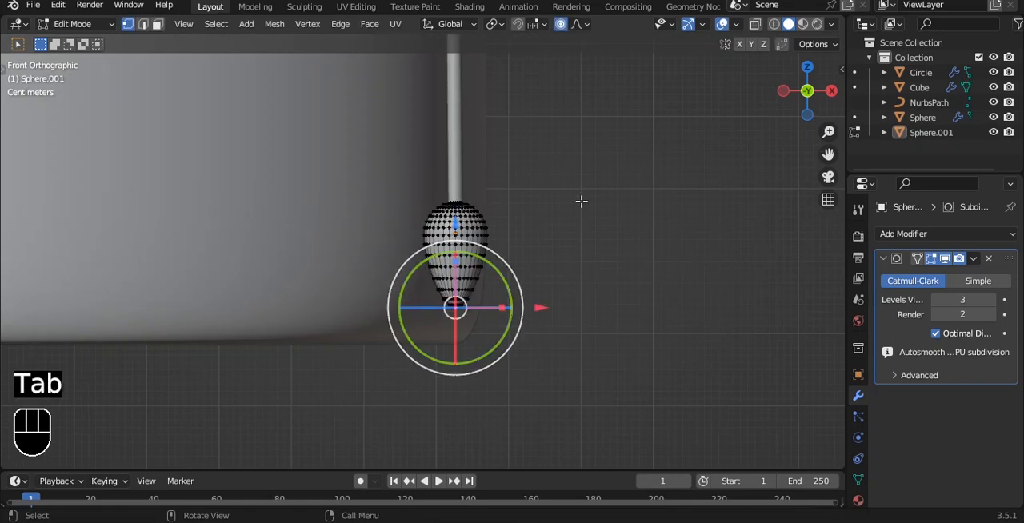
key(g)
key(z)
scroll(581, 213, down, 3)
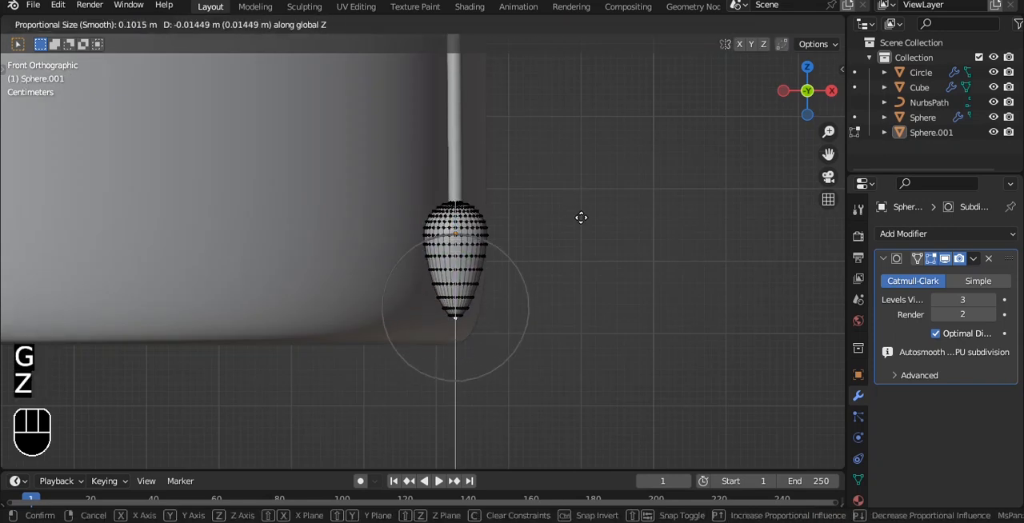
click(580, 229)
key(Tab)
scroll(580, 227, down, 4)
middle_drag(578, 228, 592, 200)
key(ctrl+s)
Check the whole cap from several angles, inspect the base's mesh in the front view, and save the file
key(grave)
click(524, 152)
middle_drag(514, 183, 466, 218)
key(grave)
click(420, 180)
click(439, 192)
scroll(439, 191, up, 3)
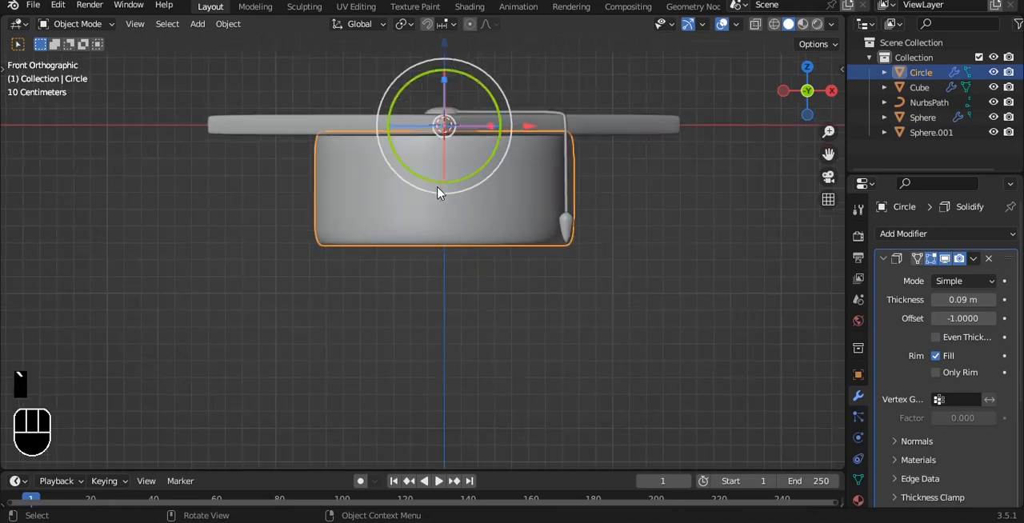
key(ctrl+s)
shift+middle_drag(474, 164, 416, 210)
key(Tab)
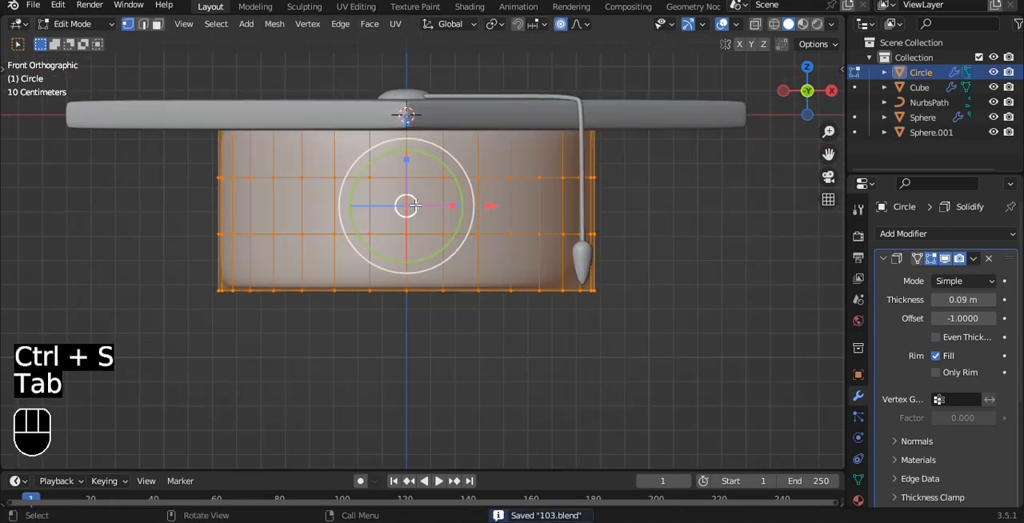
key(Tab)
scroll(418, 210, down, 6)
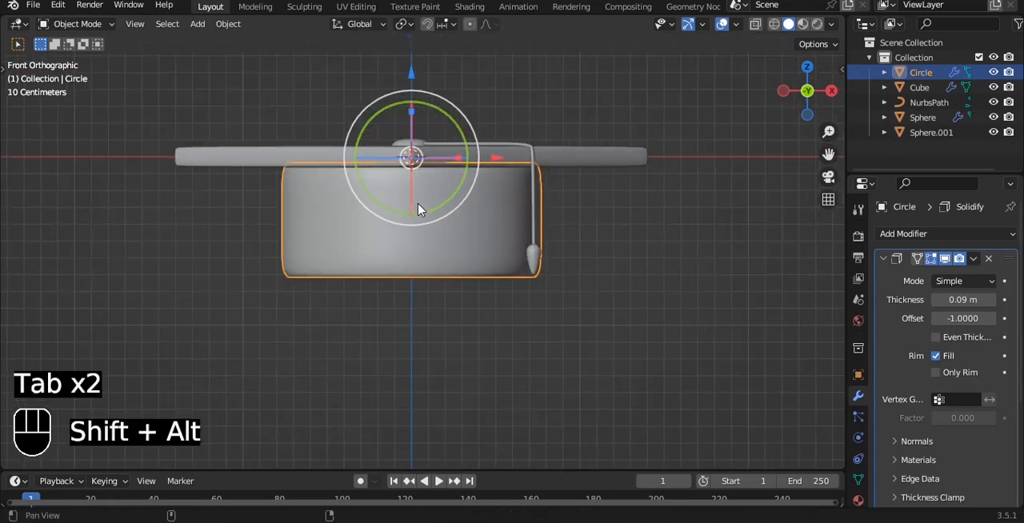
Append the rolled diploma objects from another Blender file and view them from the front
click(34, 8)
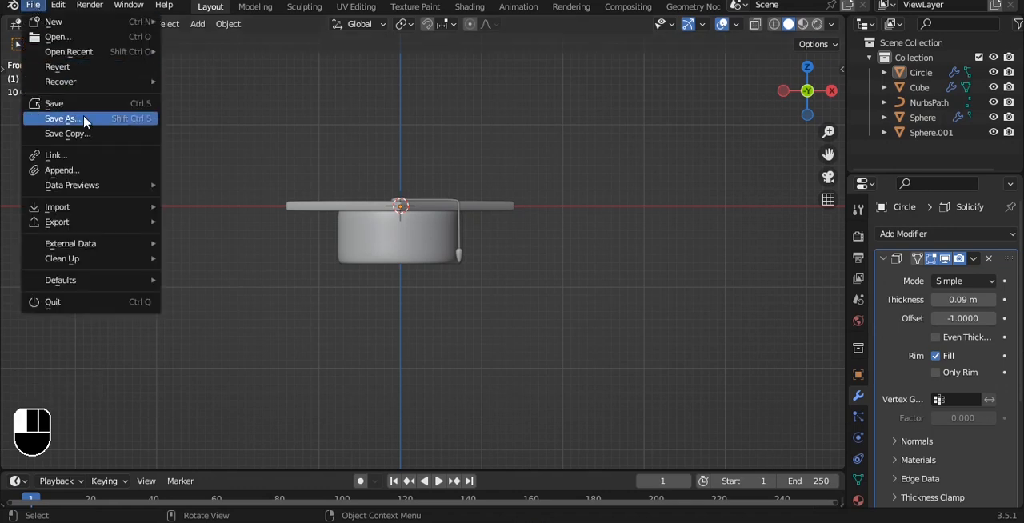
click(85, 174)
double_click(606, 377)
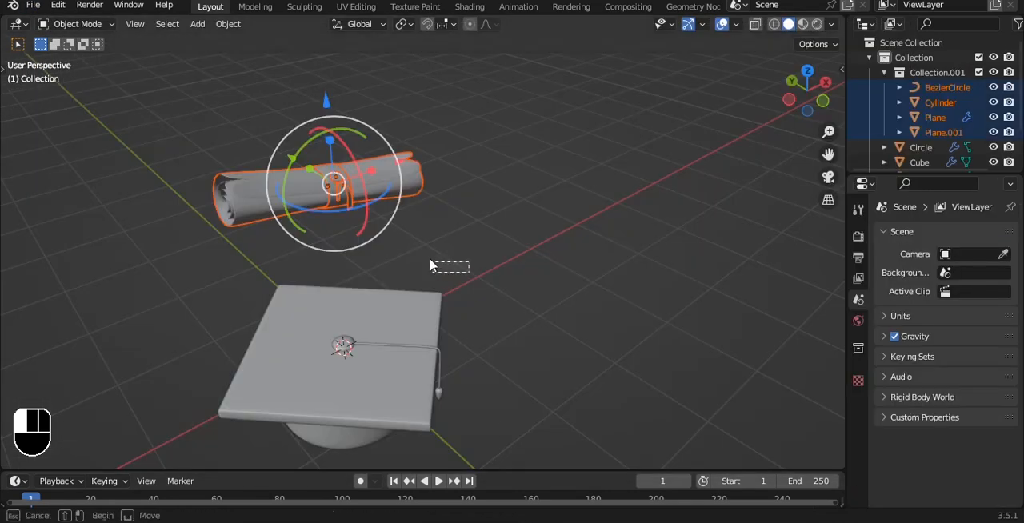
click(434, 264)
drag(313, 168, 416, 246)
key(grave)
click(350, 170)
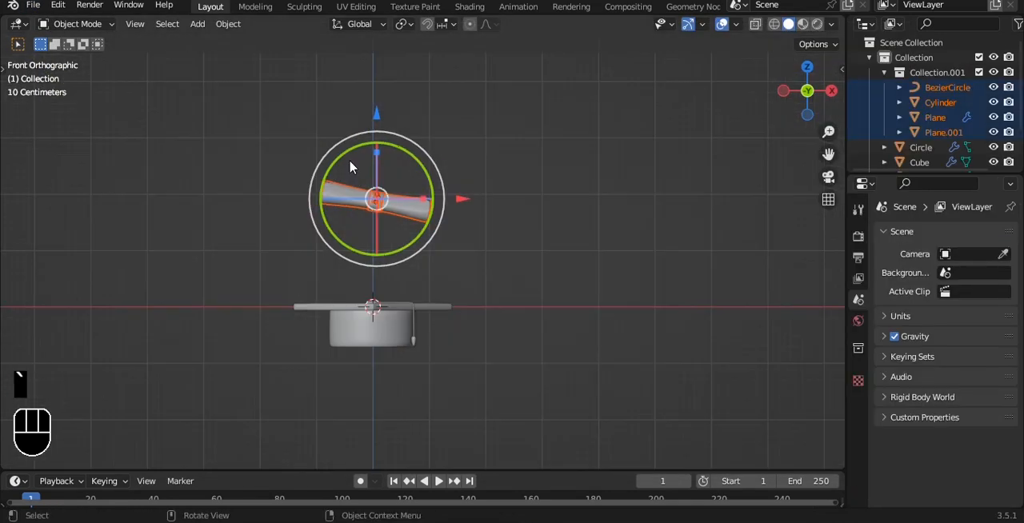
Move the rolled diploma down beside the cap's lower edge, adjusting its position along each axis
drag(459, 204, 366, 228)
alt+shift+drag(354, 200, 427, 147)
drag(357, 64, 342, 227)
alt+drag(400, 244, 458, 273)
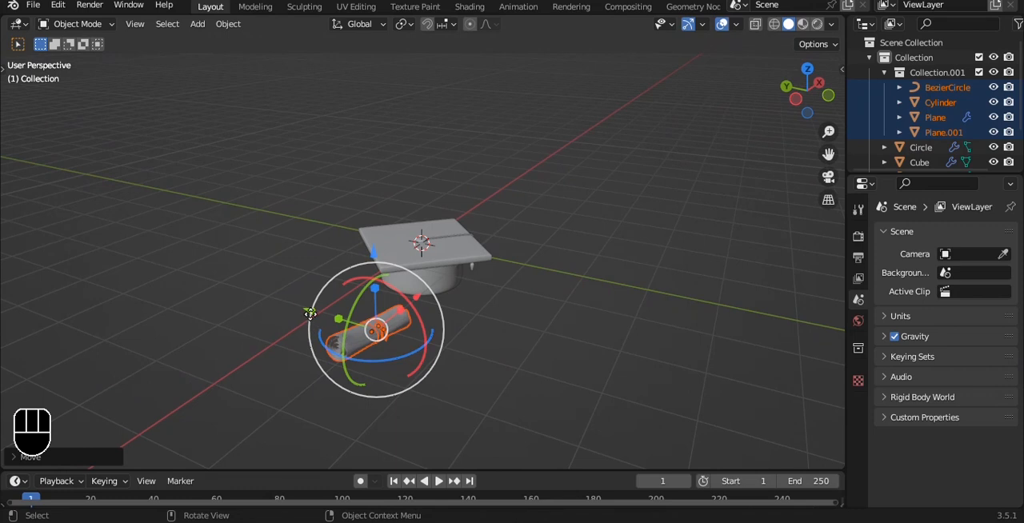
drag(308, 314, 337, 323)
alt+drag(530, 309, 524, 350)
drag(437, 377, 411, 379)
alt+drag(518, 332, 456, 251)
drag(363, 230, 363, 215)
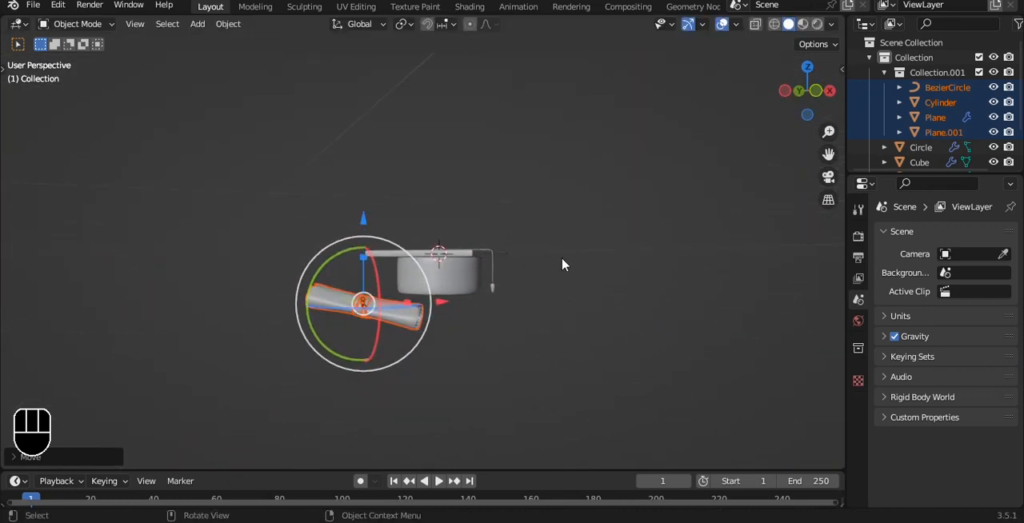
click(595, 276)
Select the cap and the diploma together and raise them along Z above the world origin
key(grave)
click(515, 222)
key(shift+a)
drag(232, 126, 467, 331)
alt+shift+drag(436, 228, 426, 286)
drag(398, 242, 396, 105)
alt+shift+drag(585, 168, 562, 198)
Add a camera, align it to the current view, and frame the cap and diploma slightly from above
key(shift+a)
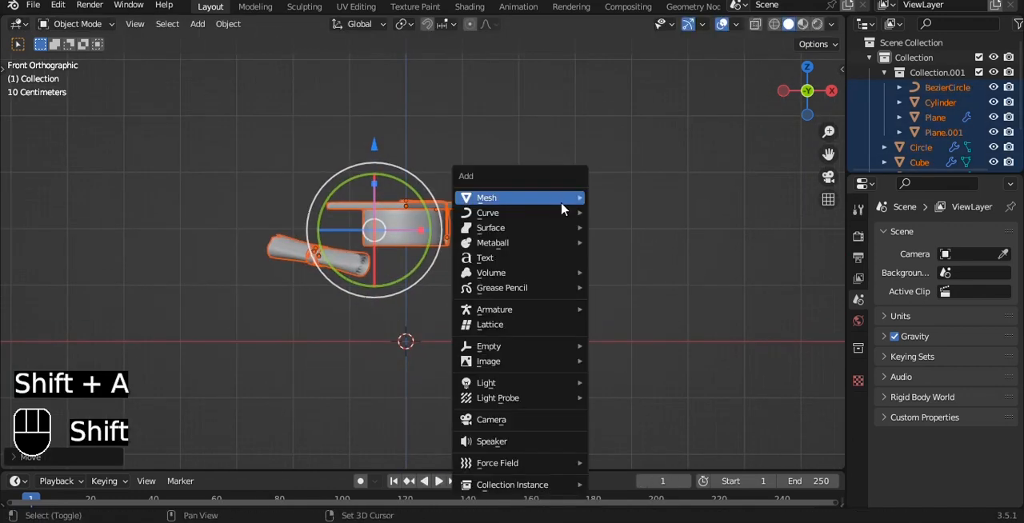
click(504, 422)
key(ctrl+alt+KP_0)
key(q)
click(466, 164)
alt+shift+drag(459, 167, 504, 202)
scroll(507, 217, up, 3)
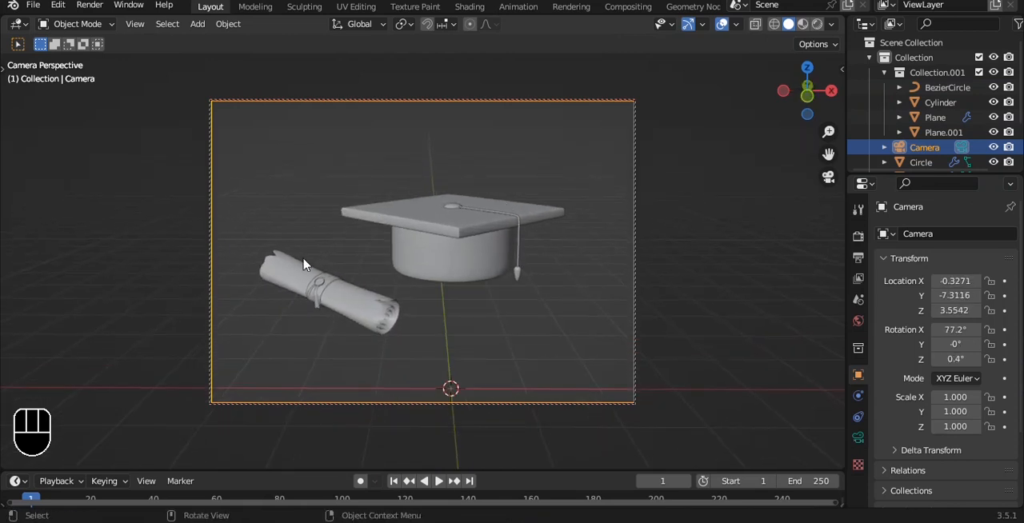
Stop locking the camera to the view and move the rolled diploma along X closer under the cap
key(q)
click(304, 259)
drag(304, 259, 416, 329)
drag(404, 289, 457, 288)
Set the camera's lens type to Orthographic and save the file
click(797, 319)
click(858, 437)
click(963, 281)
click(940, 315)
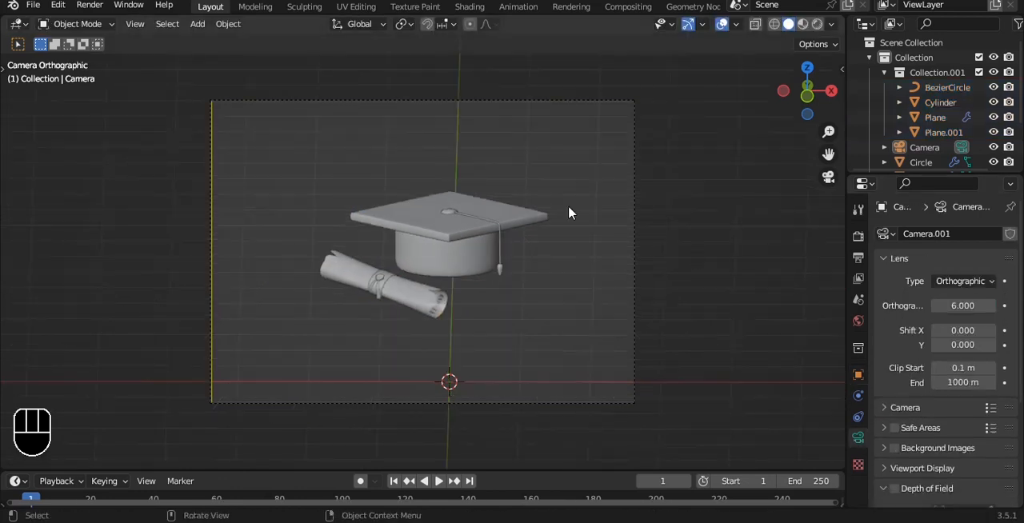
key(ctrl+s)
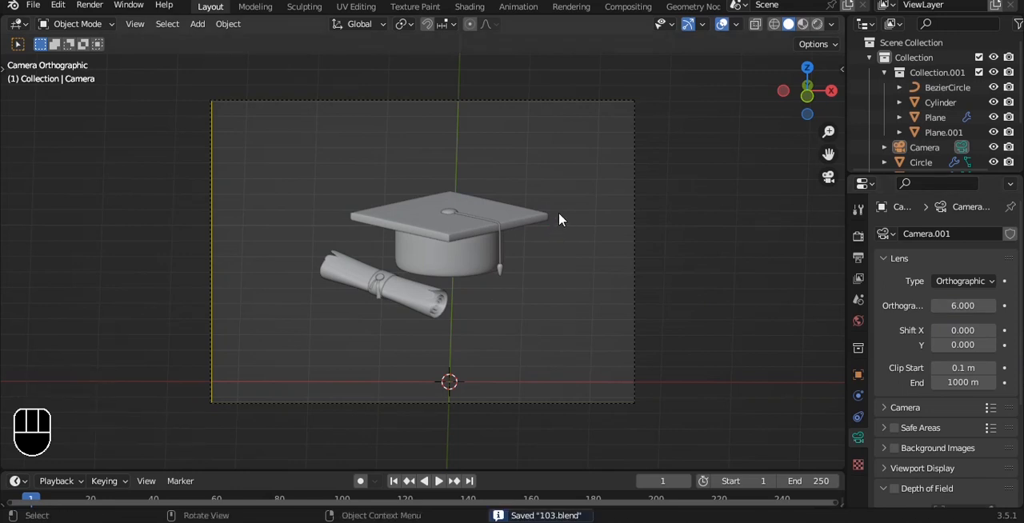
Add a plane at the origin and stand it upright by rotating it 90° about X
click(558, 212)
click(577, 159)
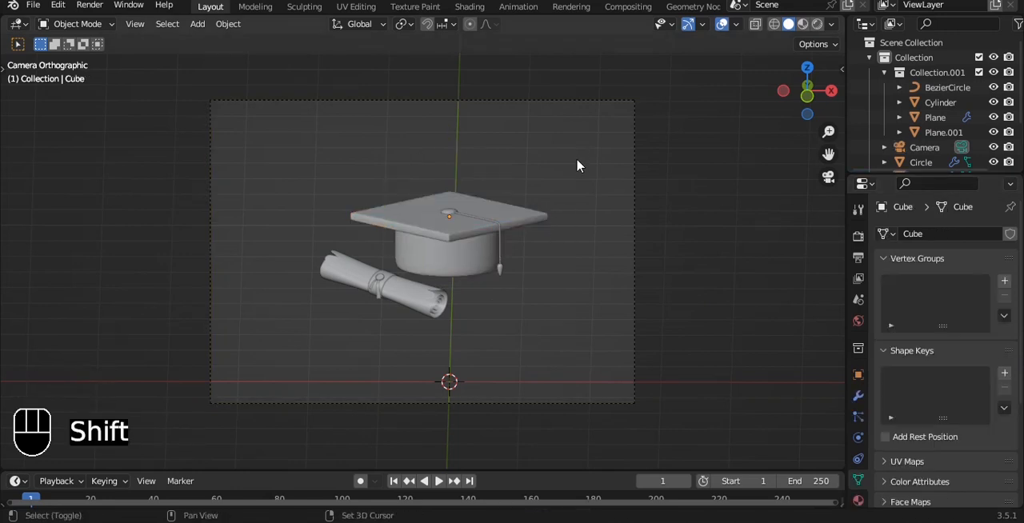
key(shift+a)
mouse_move(564, 36)
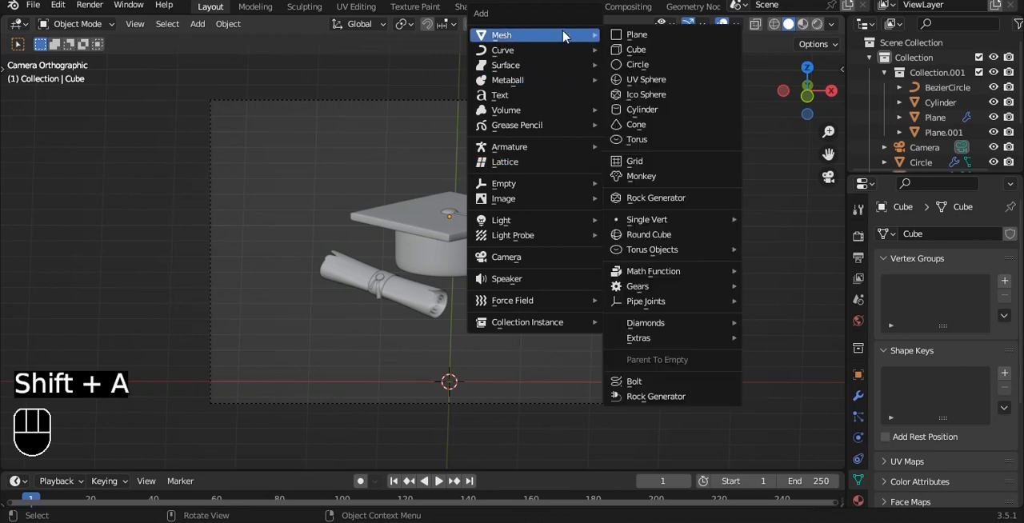
click(635, 34)
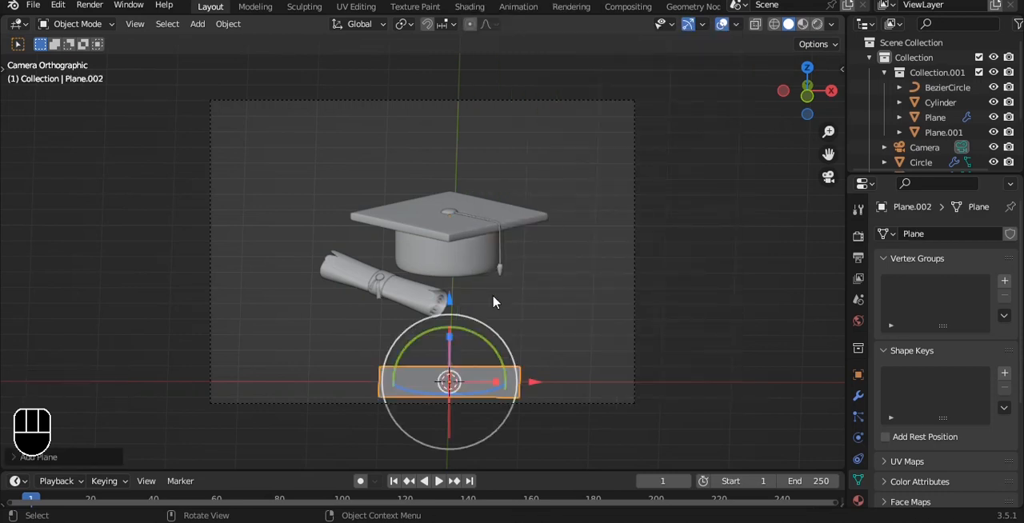
text(rx90)
click(581, 266)
Raise the upright plane, shift it in front of the cap along Y, and give it a level 3 subdivision surface
drag(447, 299, 453, 184)
middle_drag(566, 192, 468, 201)
drag(522, 286, 371, 288)
shift+middle_drag(360, 278, 512, 141)
key(ctrl+3)
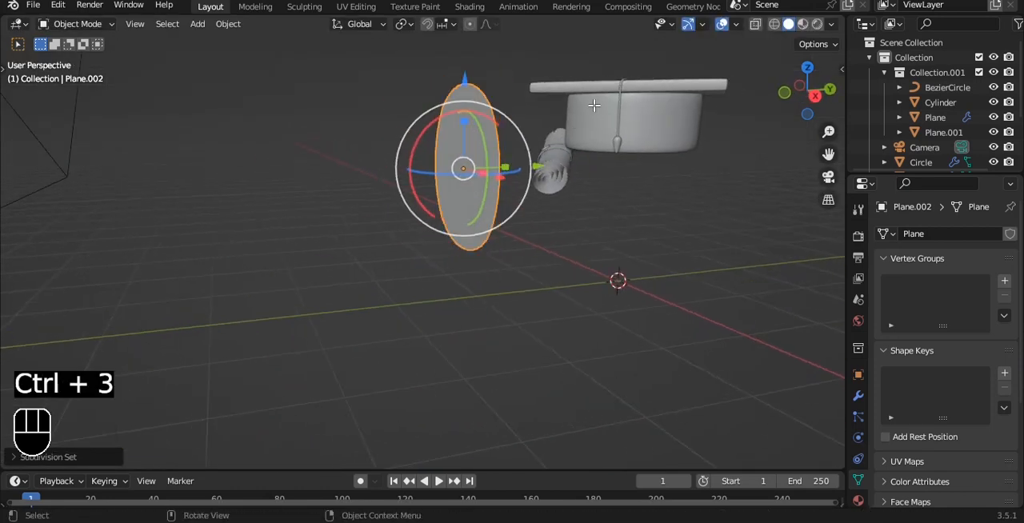
In the right view, extrude the plane's top edge over a shallow peak toward the cap and then down along Z
key(Tab)
drag(418, 66, 544, 103)
middle_drag(544, 103, 547, 128)
key(grave)
click(596, 127)
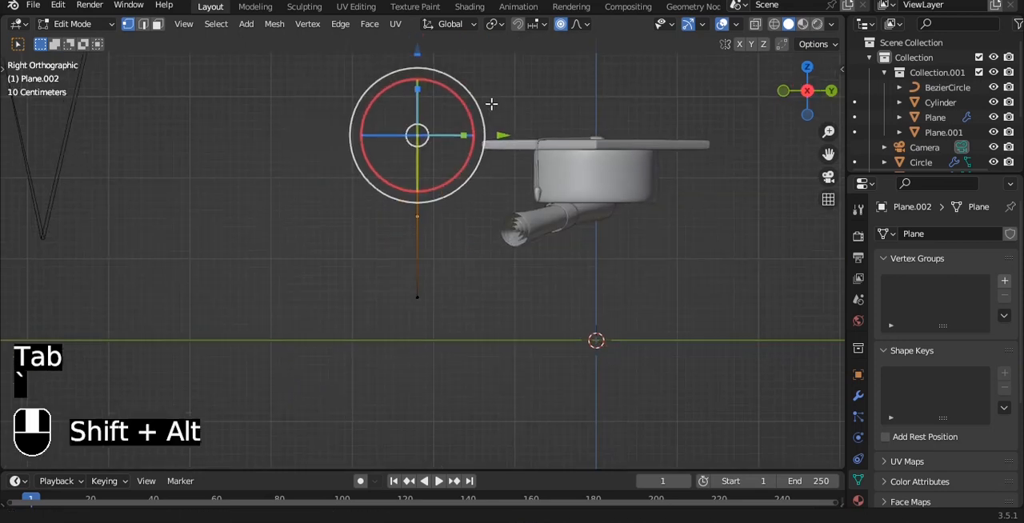
shift+middle_drag(487, 87, 515, 164)
scroll(514, 164, up, 3)
key(e)
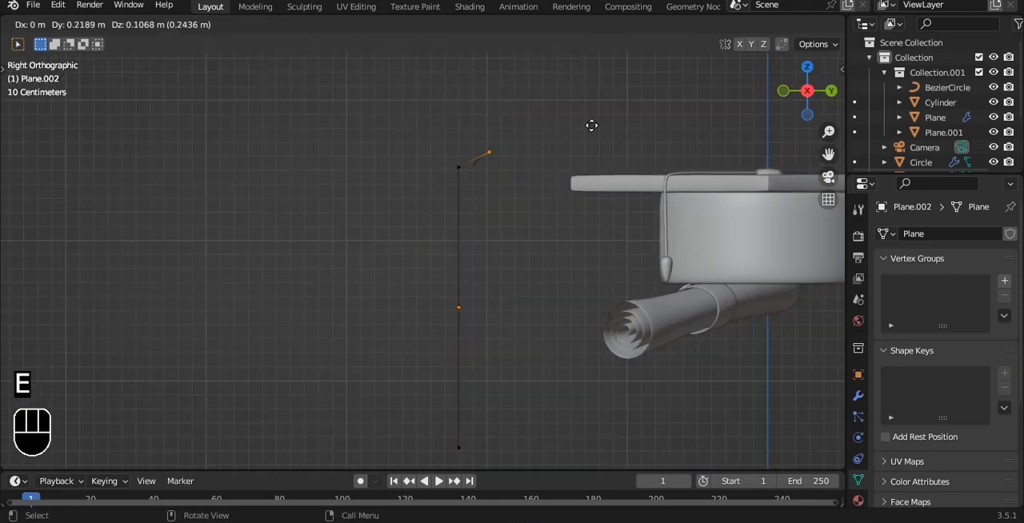
click(592, 125)
key(e)
click(634, 141)
key(e)
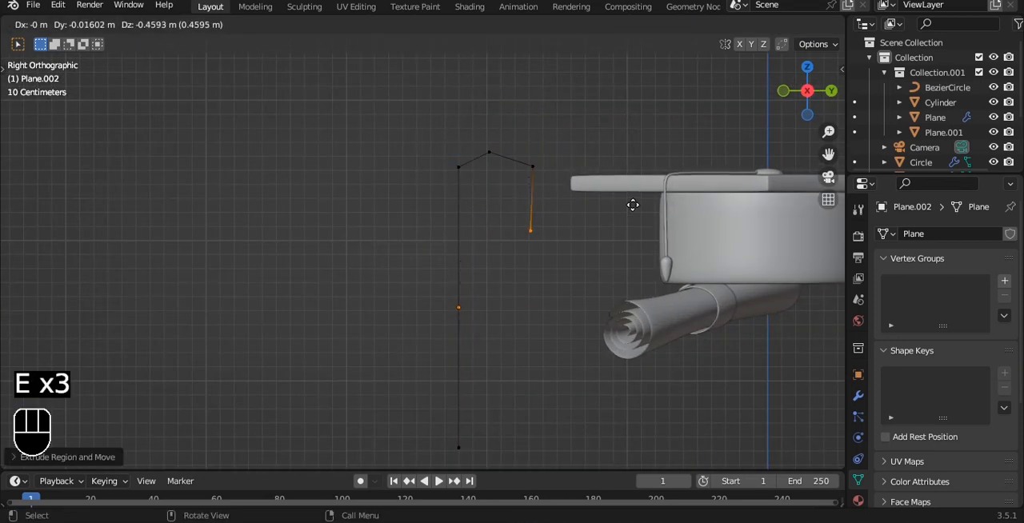
key(z)
click(642, 307)
key(Tab)
Add a Solidify modifier to the folded sheet
alt+drag(578, 229, 638, 229)
scroll(621, 243, down, 1)
alt+shift+drag(637, 229, 606, 192)
click(858, 395)
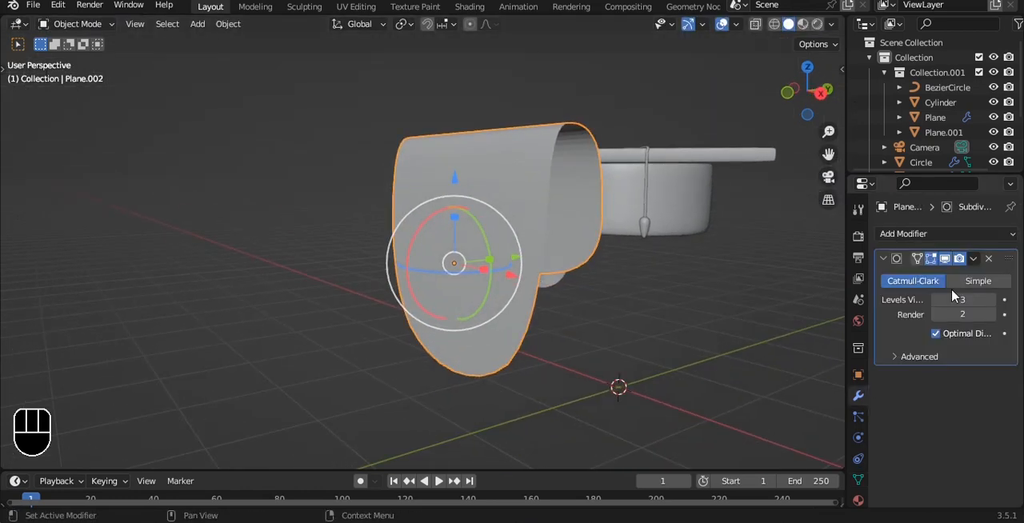
click(948, 240)
click(724, 491)
click(884, 258)
Add edge loops near the folded sheet's front and back lower ends to square its corners, and shade it smooth
alt+drag(608, 232, 574, 285)
key(Tab)
key(ctrl+r)
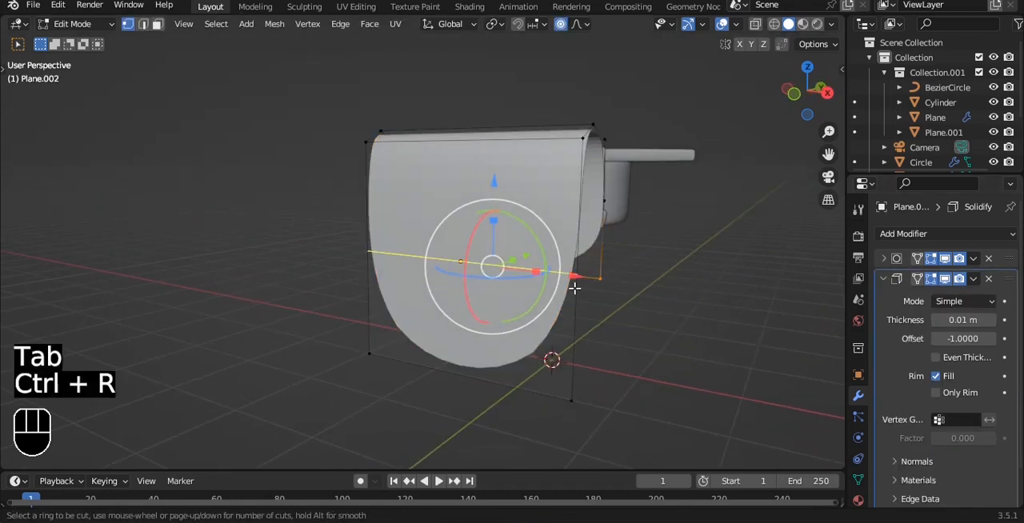
click(574, 288)
click(556, 364)
key(ctrl+r)
click(600, 237)
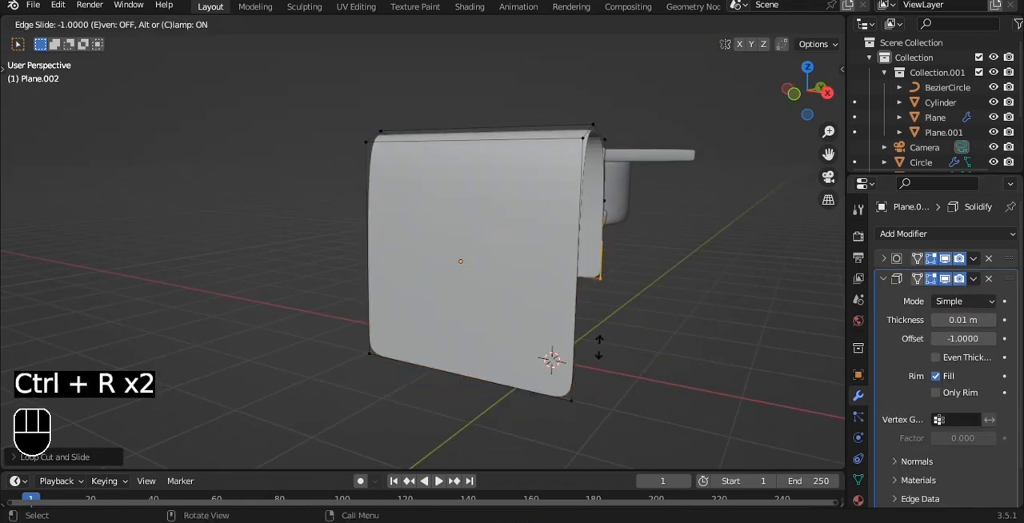
click(599, 344)
key(Tab)
right_click(624, 160)
click(607, 141)
In the right view with X-ray on, move the sheet's top ridge about 0.1 m along Y and 0.04 m up
key(grave)
click(696, 155)
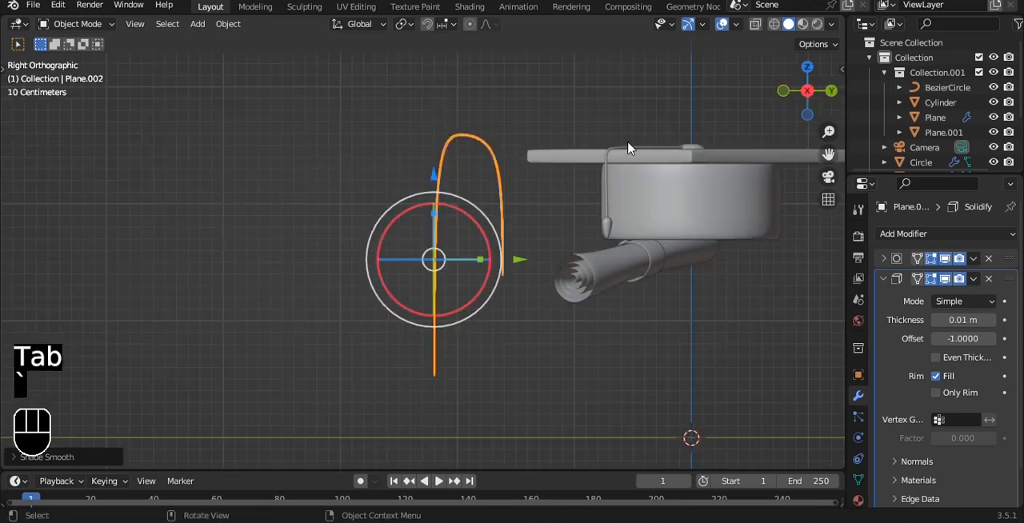
scroll(540, 143, up, 3)
alt+shift+drag(549, 91, 503, 203)
scroll(502, 200, up, 1)
key(Tab)
drag(425, 92, 486, 160)
key(alt+z)
shift+middle_drag(546, 111, 531, 132)
key(g)
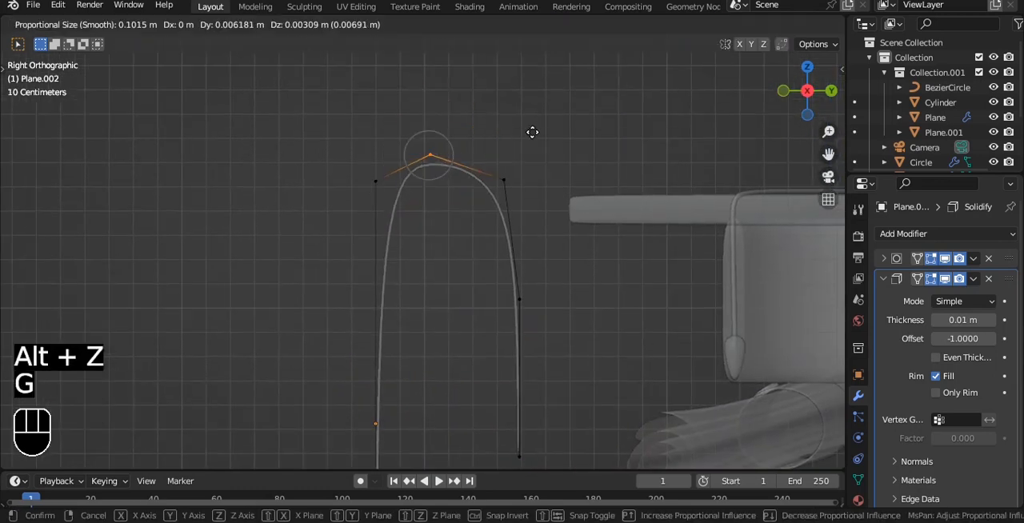
right_click(548, 128)
key(g)
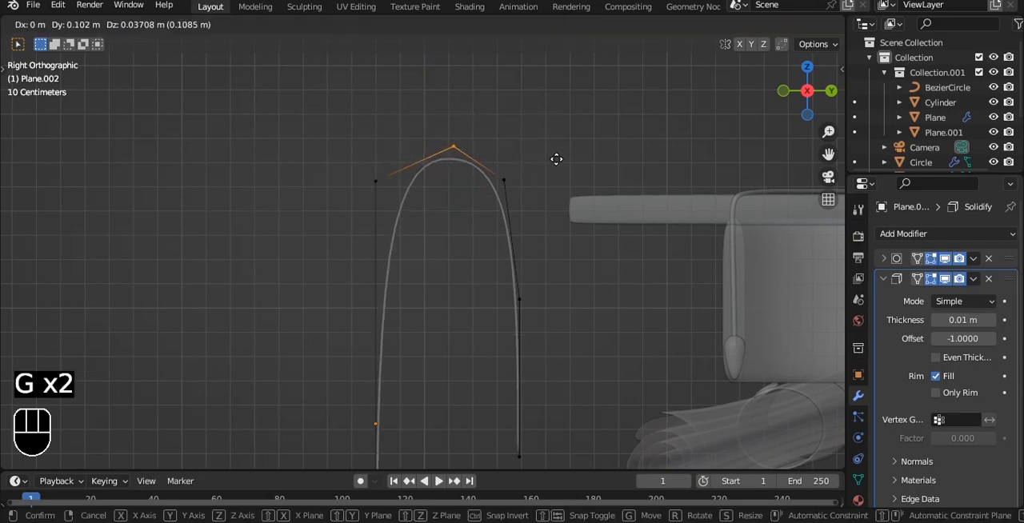
click(557, 159)
key(Tab)
scroll(557, 159, down, 3)
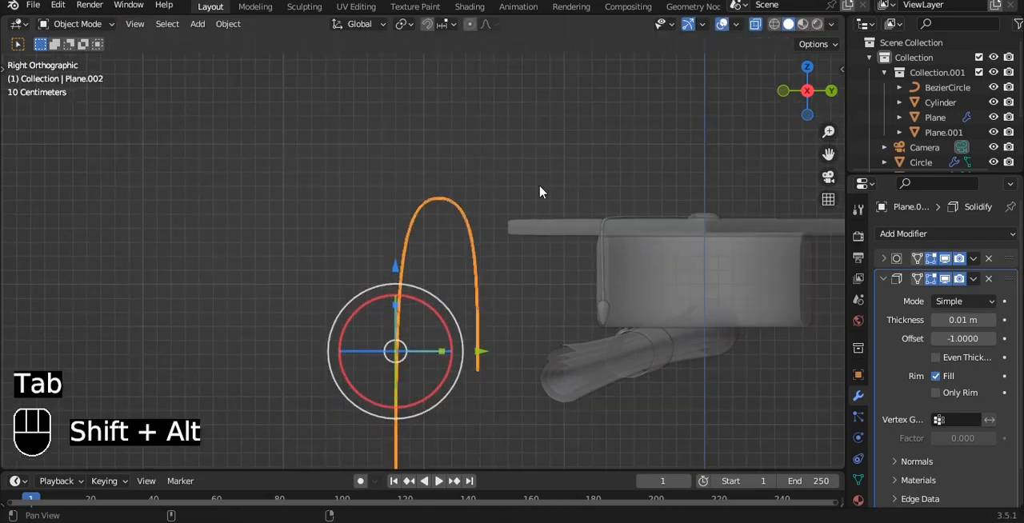
Turn off X-ray and show the folded sheet against the cap in front view
shift+middle_drag(517, 258, 523, 164)
middle_drag(524, 238, 612, 206)
key(alt+z)
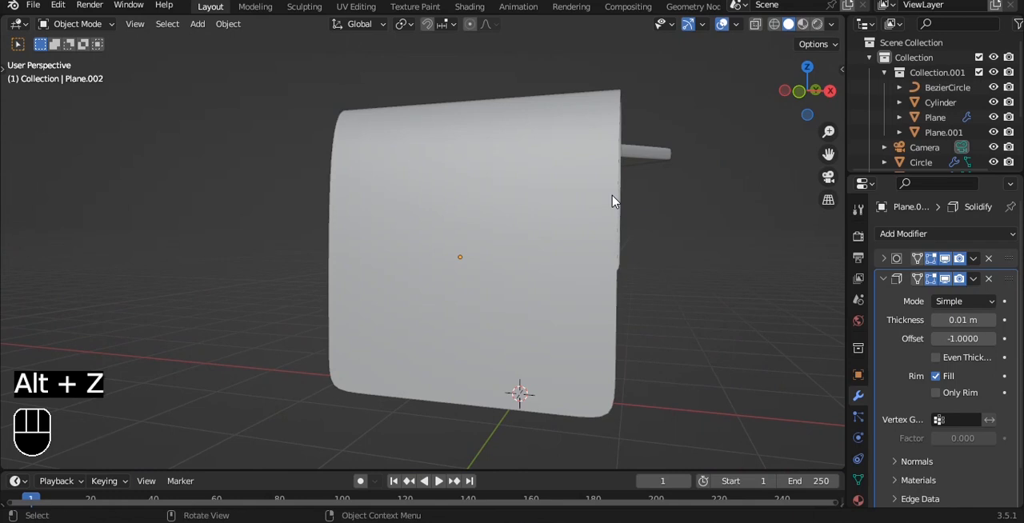
key(grave)
click(569, 163)
click(539, 239)
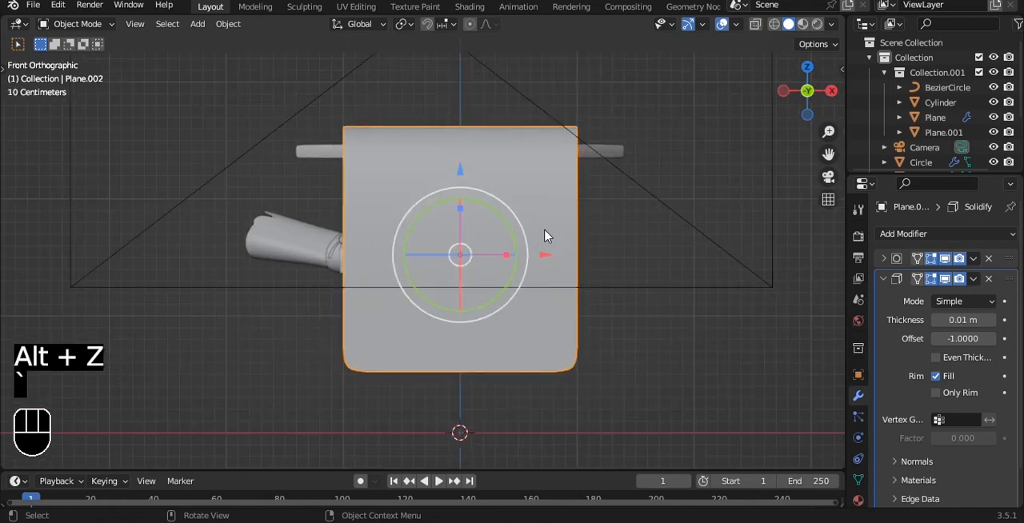
alt+scroll(576, 166, down, 1)
Scale the folded sheet down to roughly 60% of its size
middle_drag(576, 165, 484, 245)
key(s)
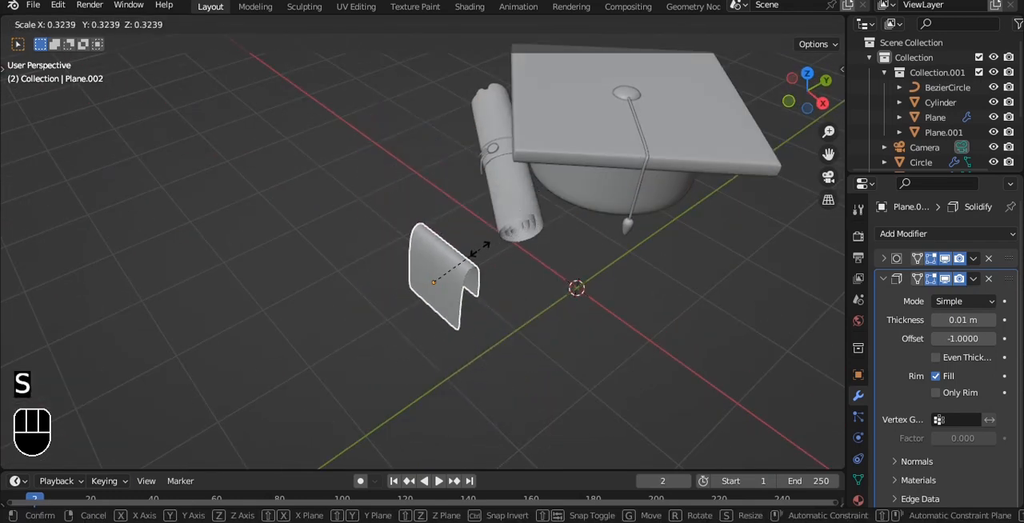
click(476, 282)
scroll(476, 281, up, 2)
drag(492, 275, 665, 266)
alt+drag(665, 267, 762, 192)
key(s)
click(834, 144)
Look through the camera, enable Lock Camera to View, and adjust the framing around the cap, diploma and sheet
key(grave)
click(359, 95)
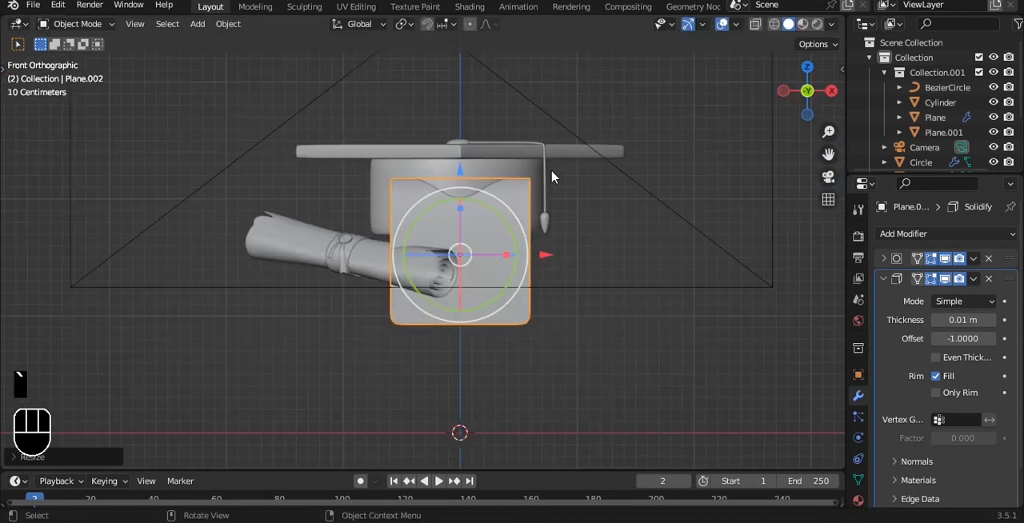
key(KP_0)
scroll(544, 211, up, 1)
key(q)
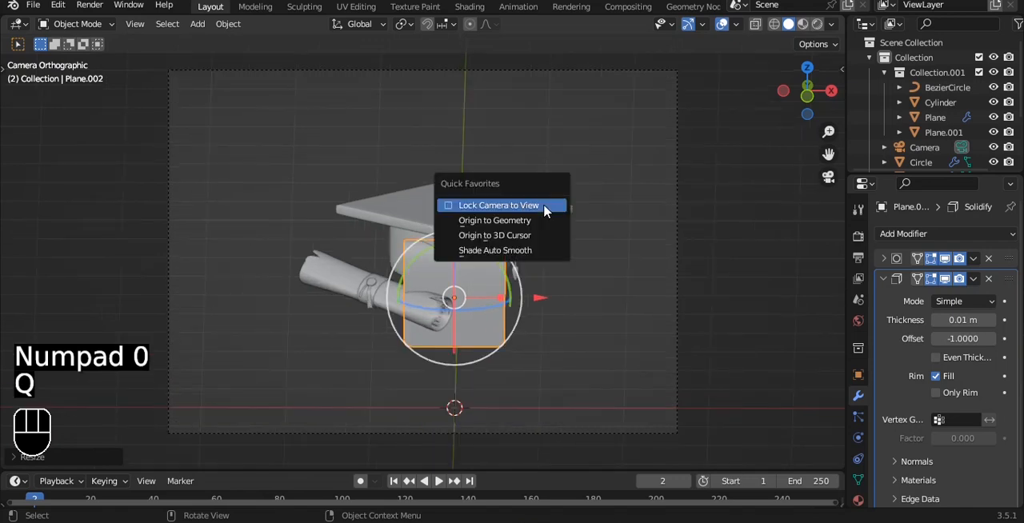
click(544, 210)
scroll(544, 211, up, 1)
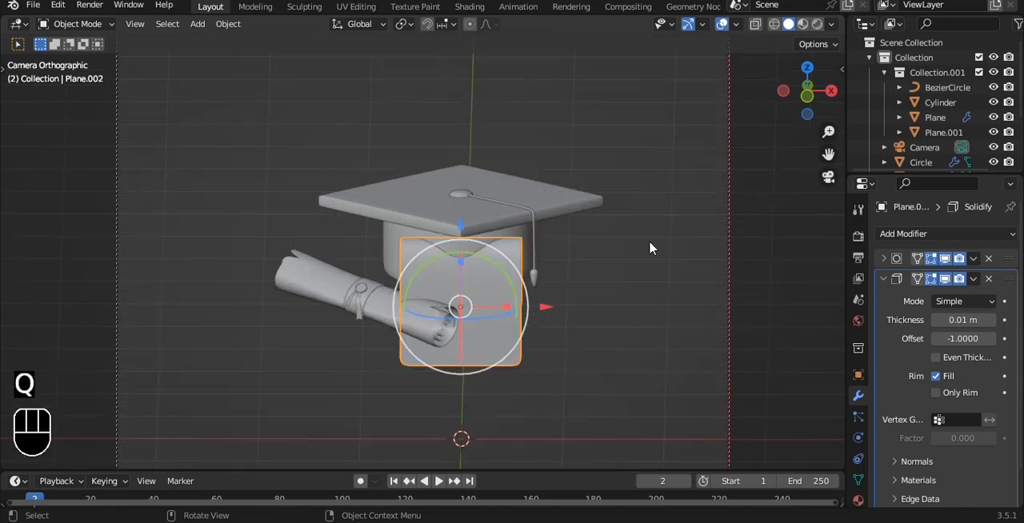
scroll(648, 240, down, 2)
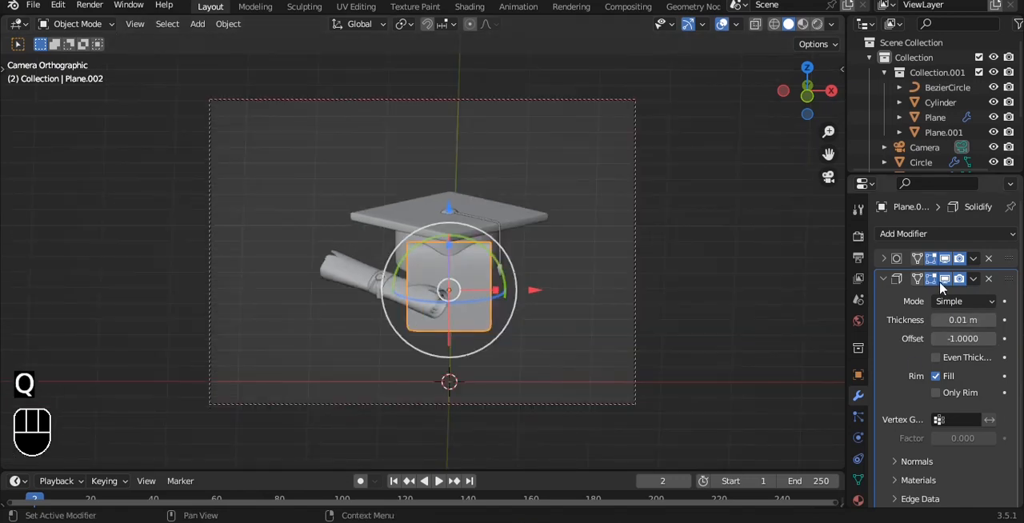
Set the camera's orthographic scale to 4.6
click(635, 226)
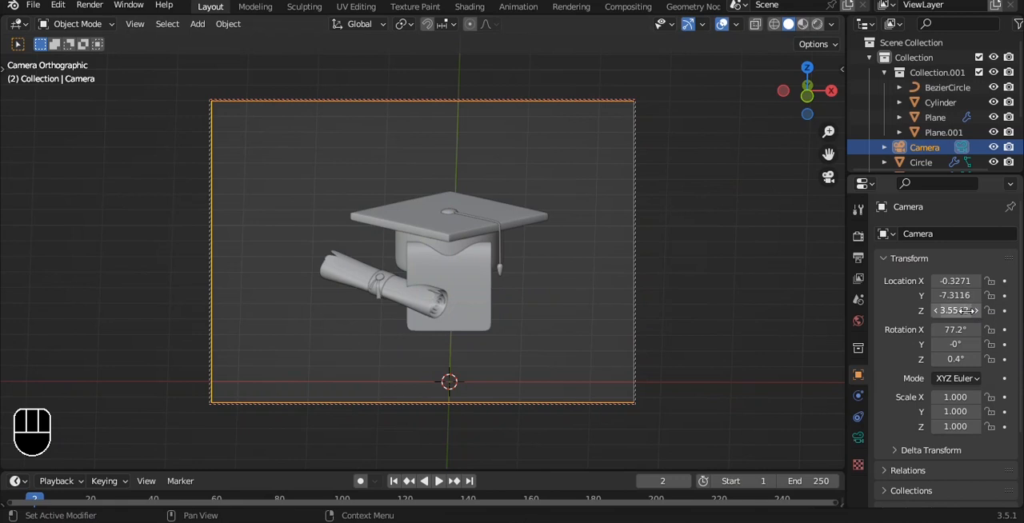
click(858, 438)
drag(962, 306, 944, 306)
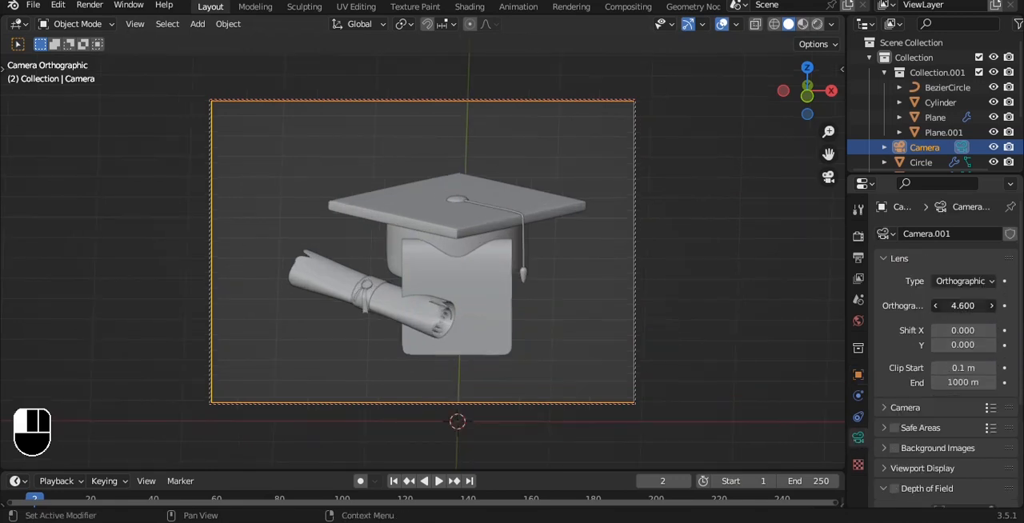
Move the folded sheet along X toward the tassel side of the cap and pan the camera to recentre the composition
click(523, 274)
click(484, 312)
mouse_move(542, 303)
mouse_down()
mouse_move(635, 299)
mouse_move(552, 310)
mouse_up()
mouse_move(622, 299)
mouse_down()
mouse_move(642, 304)
mouse_move(622, 302)
mouse_up()
key(q)
shift+middle_drag(606, 195, 555, 199)
drag(578, 301, 599, 306)
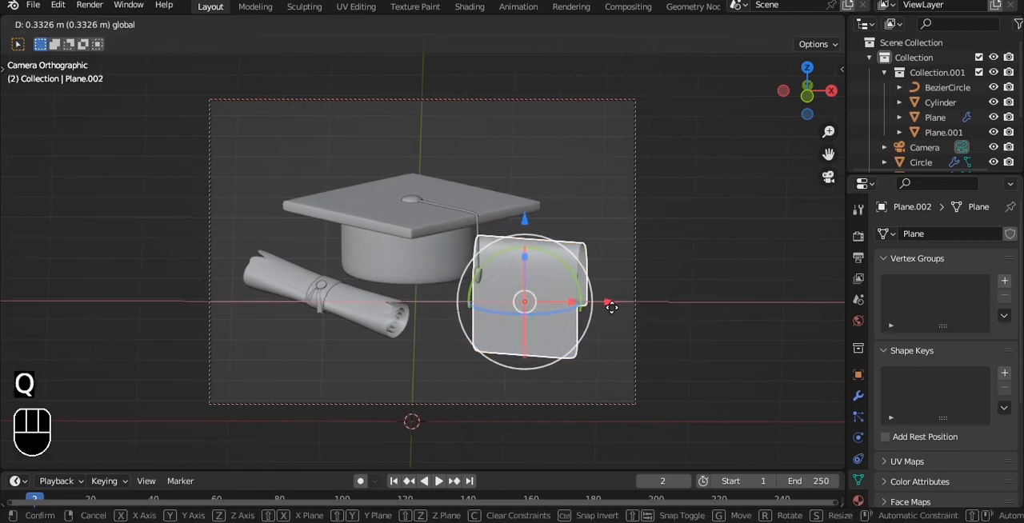
Turn off Lock Camera to View, check the layout, and save the file
key(q)
click(603, 246)
alt+drag(632, 180, 652, 198)
key(ctrl+s)
key(KP_0)
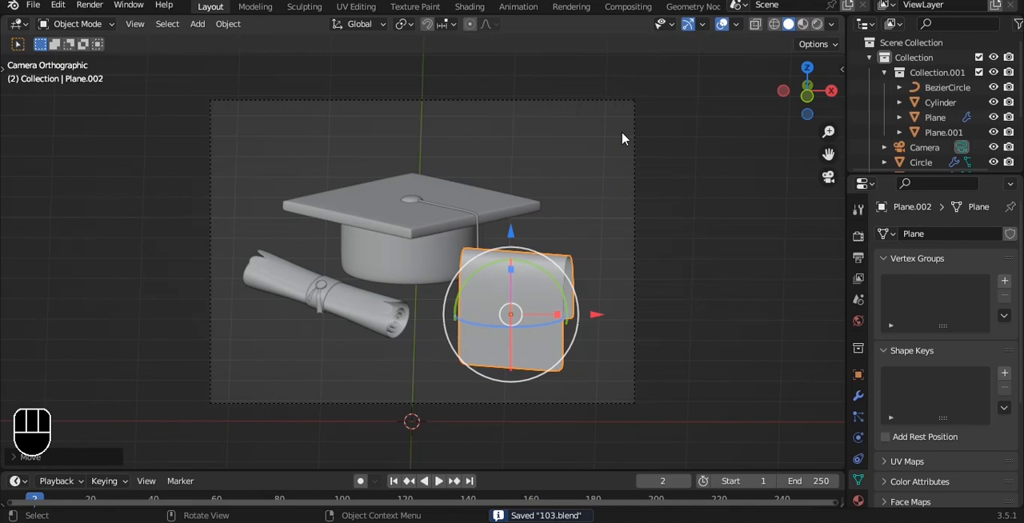
Try moving the tilted sheet about 0.17 m along X, and undo its recent moves and rotation
drag(595, 315, 628, 312)
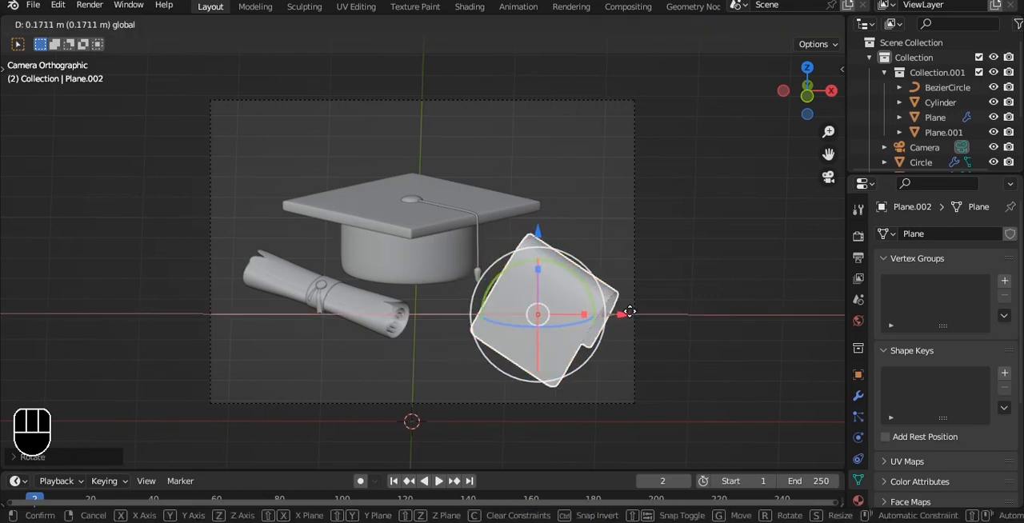
key(ctrl+z)
key(ctrl+z)
key(ctrl+z)
key(ctrl+z)
key(ctrl+z)
key(ctrl+z)
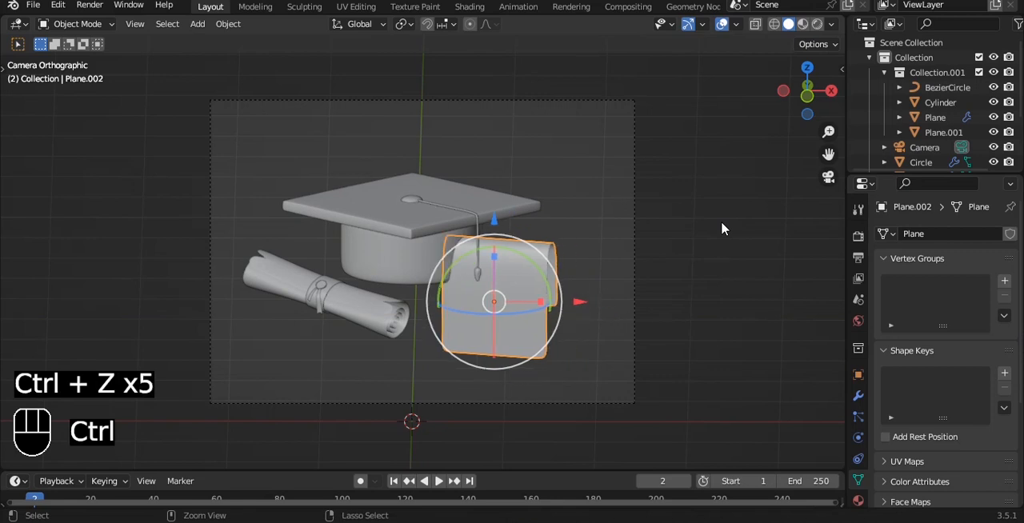
Redo the folded sheet's placement changes and shift it along X so it sits tilted beyond the tassel
key(ctrl+shift+z)
key(ctrl+shift+z)
key(ctrl+shift+z)
key(ctrl+shift+z)
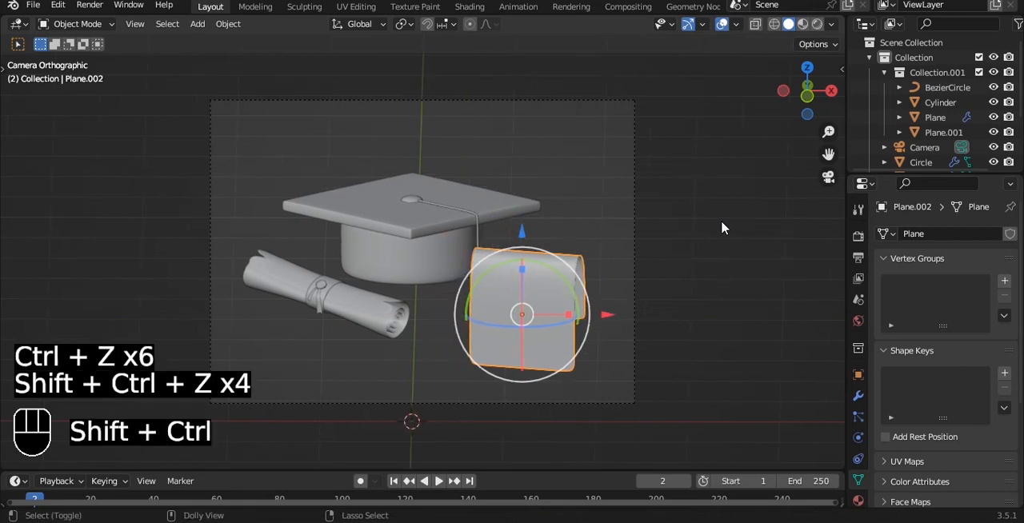
key(ctrl+shift+z)
drag(599, 314, 620, 319)
mouse_move(500, 322)
mouse_down()
mouse_move(528, 329)
mouse_move(505, 323)
mouse_up()
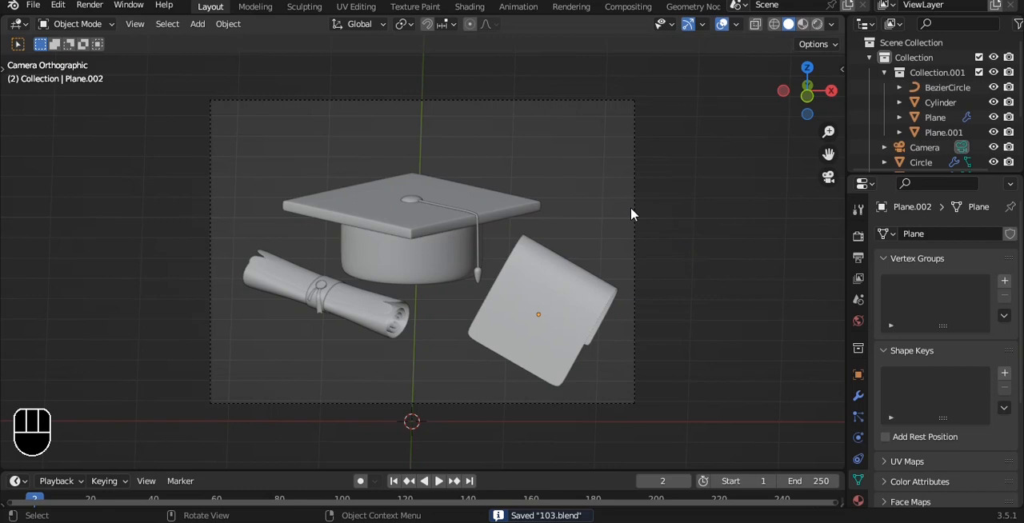
Add a mesh cylinder and flatten it along Z into a thick disc
alt+shift+drag(445, 173, 463, 170)
key(shift+a)
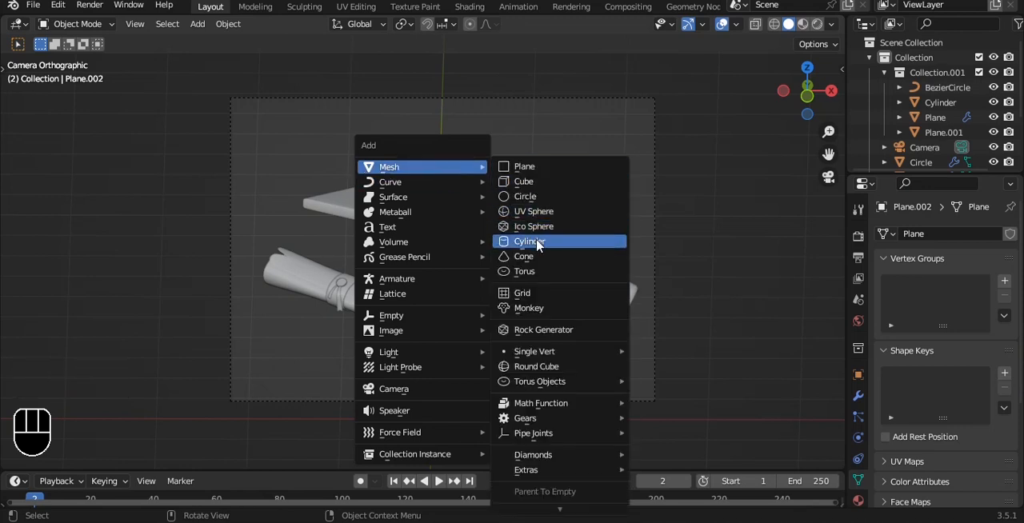
click(534, 241)
key(s)
key(z)
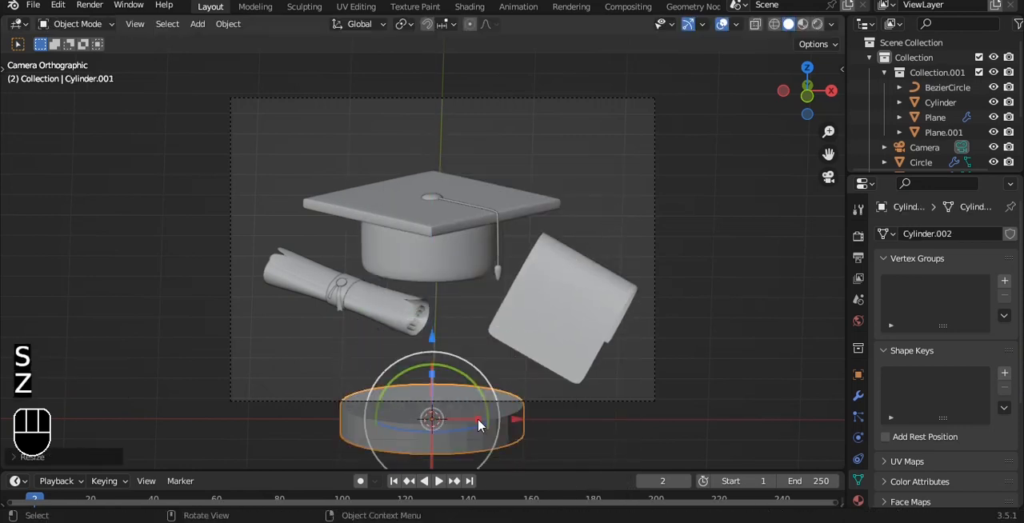
click(476, 419)
Move the disc above the tassel side of the cap and apply its scale
key(g)
click(576, 156)
scroll(558, 191, up, 3)
key(ctrl+a)
click(586, 155)
Bevel the disc's upper and lower rim edges and select its top face
key(Tab)
key(2)
shift+click(576, 212)
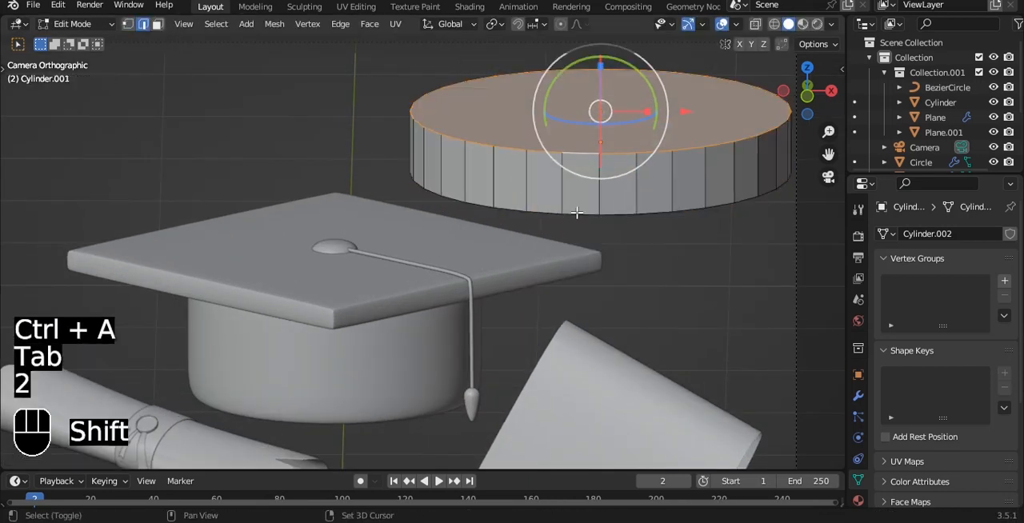
shift+double_click(577, 212)
key(ctrl+b)
click(679, 127)
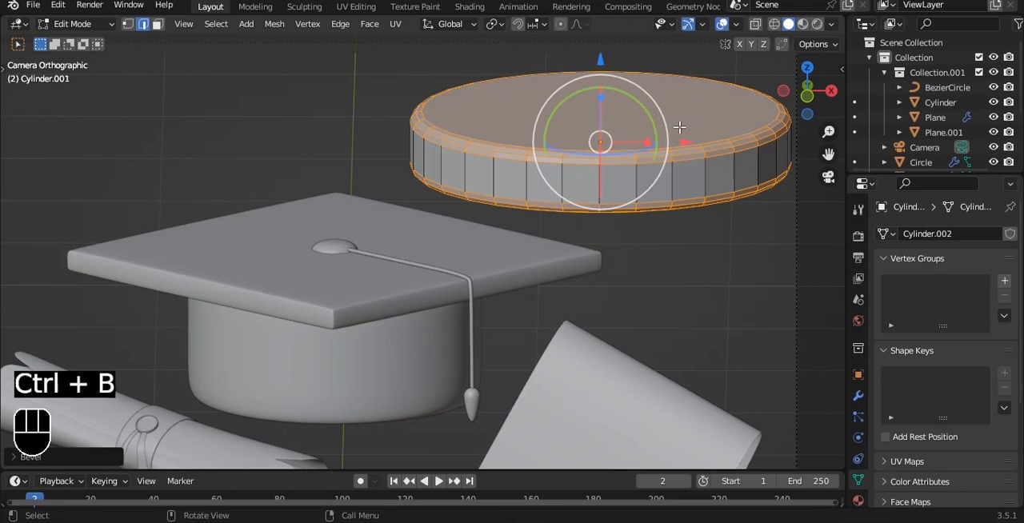
key(3)
middle_drag(679, 127, 664, 152)
key(i)
click(666, 165)
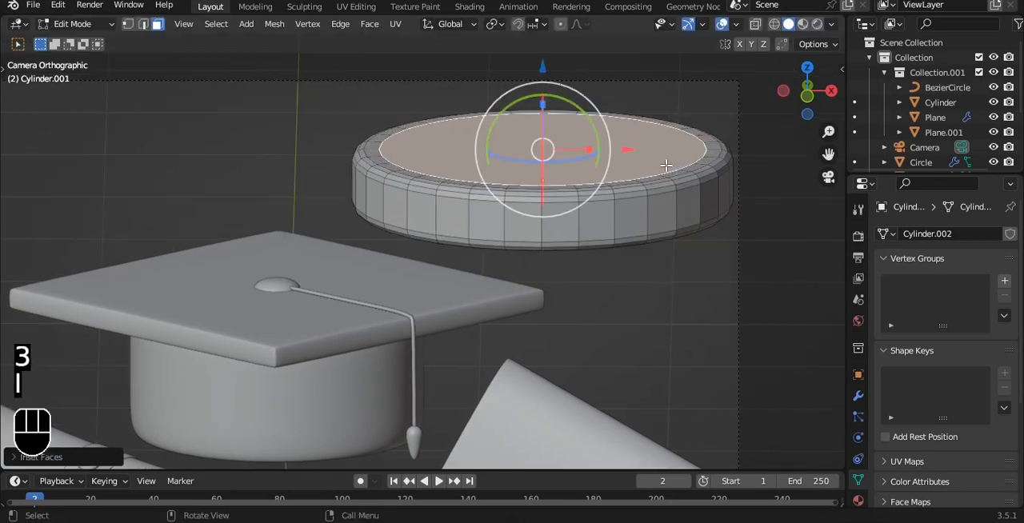
key(ctrl+z)
key(e)
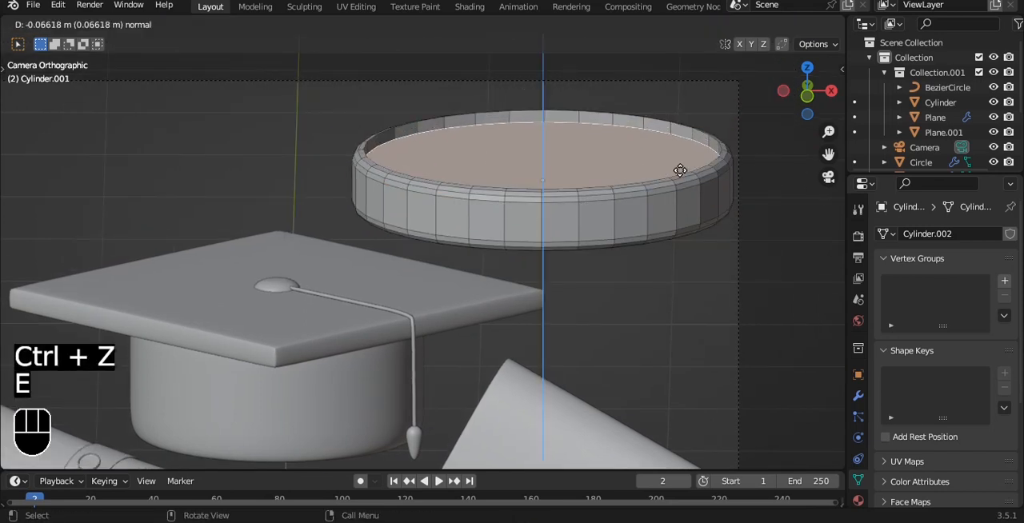
right_click(679, 171)
Inset the disc's top face and extrude it downward to form a recess inside a raised rim
key(i)
click(731, 183)
key(e)
click(729, 195)
key(Tab)
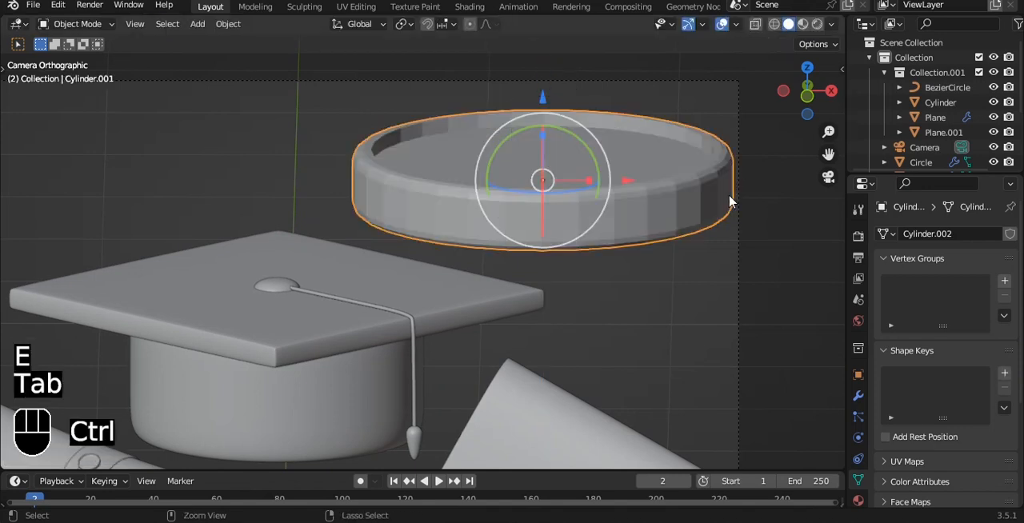
Add a level 3 Subdivision Surface modifier to the disc and inset its recessed face twice to sharpen the inner rim
key(ctrl+3)
key(Tab)
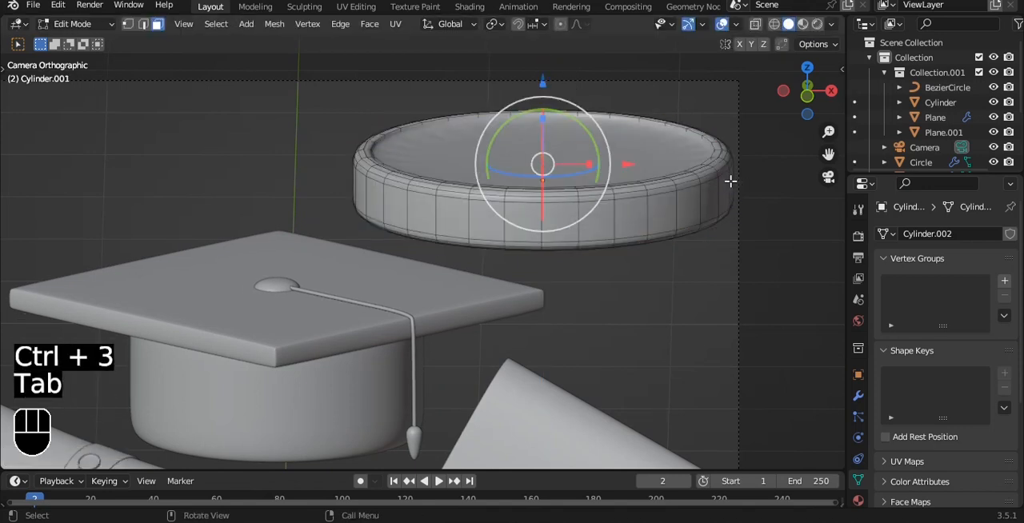
key(i)
click(711, 179)
key(i)
click(668, 184)
key(Tab)
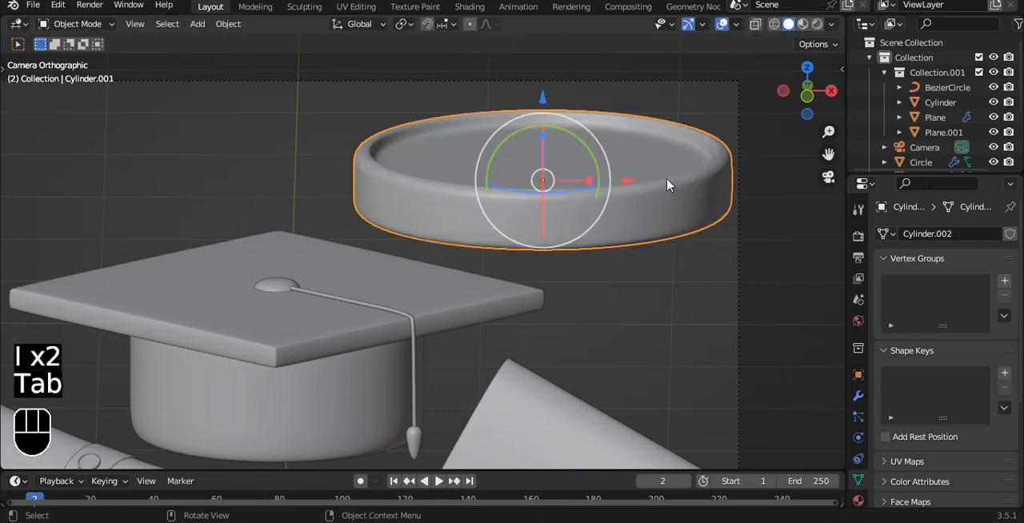
Scale the disc down to a small coin
scroll(656, 178, down, 3)
key(s)
click(542, 186)
middle_drag(541, 187, 499, 130)
middle_drag(576, 149, 653, 192)
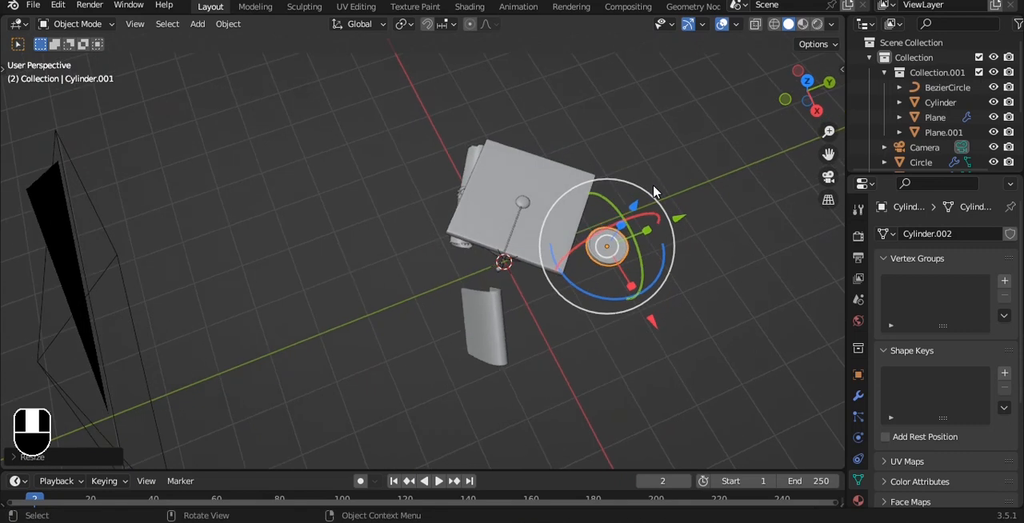
key(s)
click(692, 238)
Move the coin in front of the cap, between the diploma and the folded sheet, and check it through the camera
drag(676, 215, 506, 277)
shift+middle_drag(542, 294, 572, 260)
middle_drag(592, 252, 707, 231)
drag(596, 210, 551, 205)
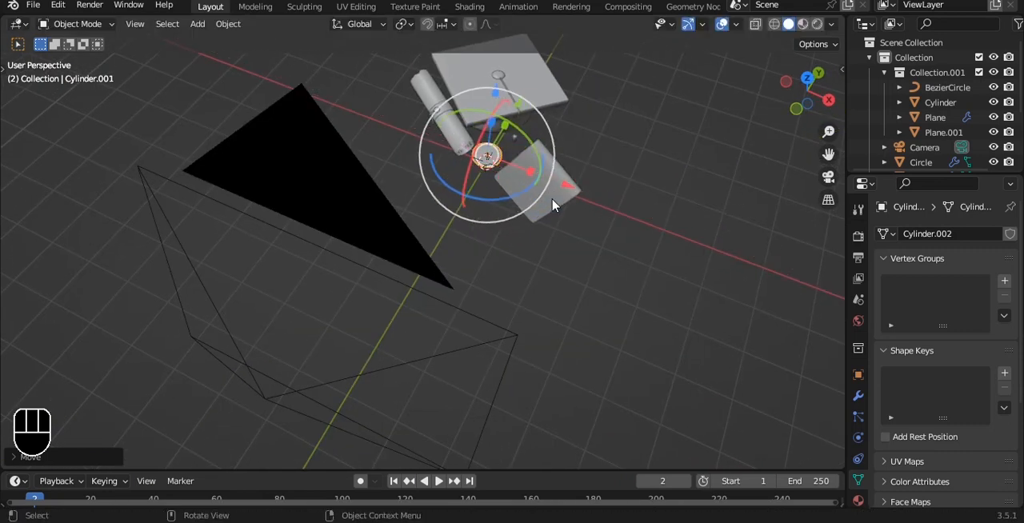
key(KP_0)
Split the 3D viewport in two and frame the camera view in the narrower one
drag(844, 22, 314, 98)
scroll(270, 234, up, 1)
shift+middle_drag(256, 247, 304, 242)
scroll(301, 241, up, 2)
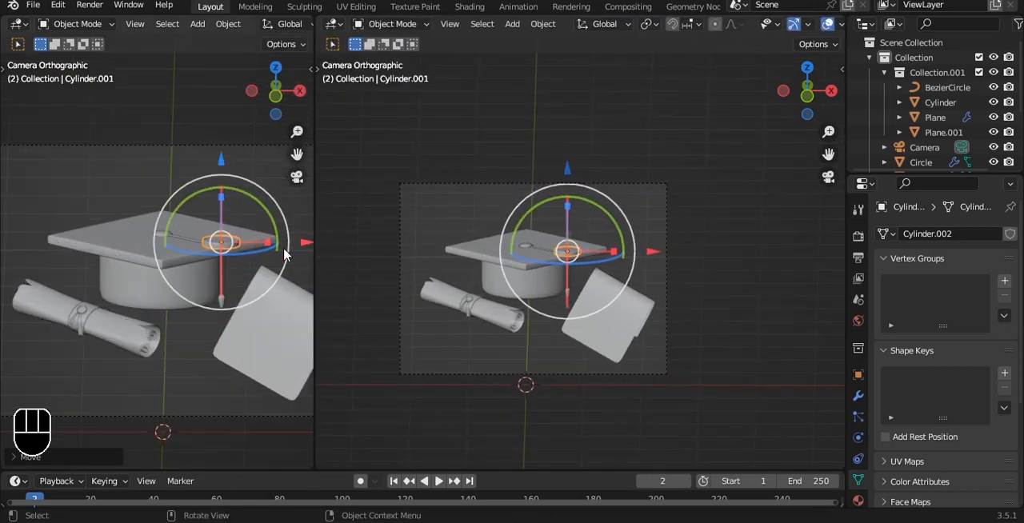
Tilt the coin and lower it beside the tassel's end, next to the folded sheet
middle_drag(699, 211, 484, 259)
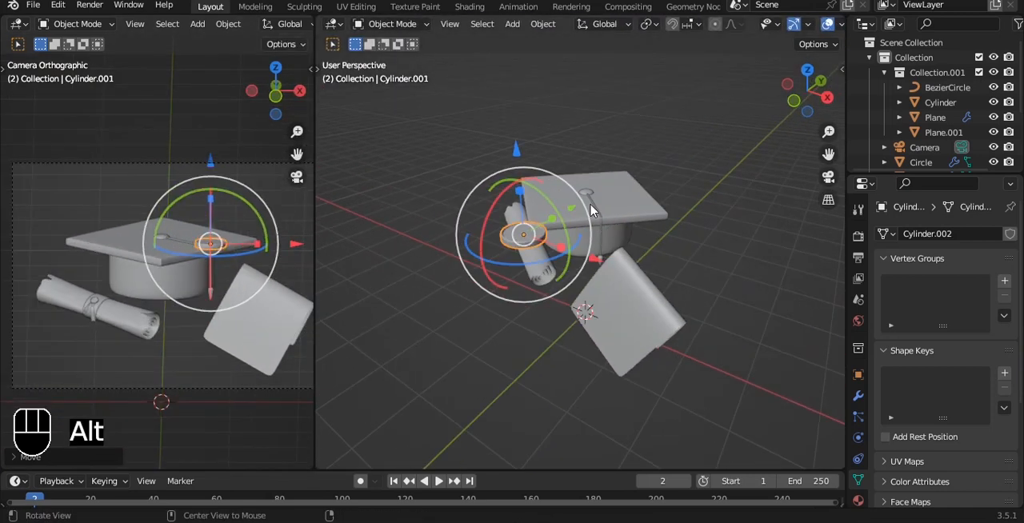
alt+middle_click(512, 210)
key(grave)
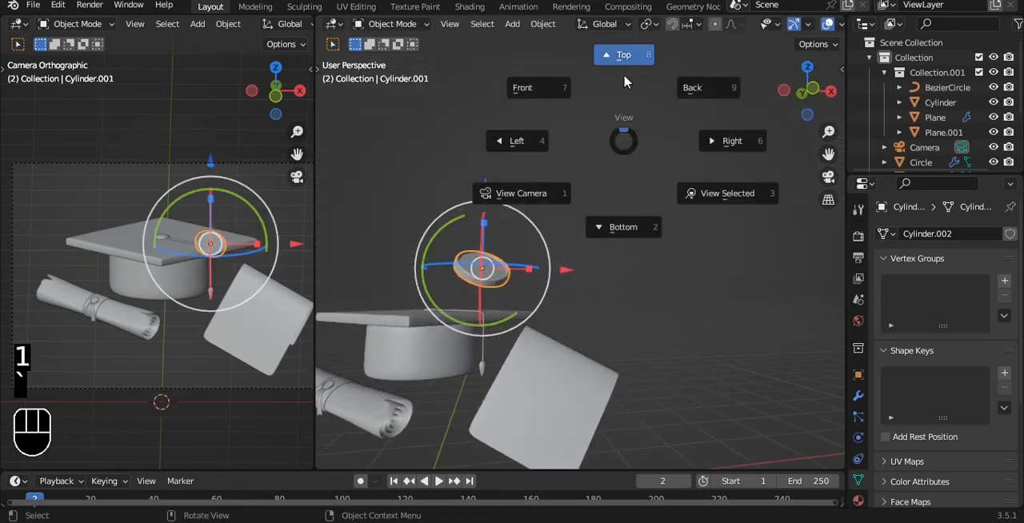
click(624, 80)
shift+middle_drag(525, 199, 555, 292)
drag(515, 239, 513, 284)
In front view, duplicate the coin along X toward the diploma
key(grave)
click(572, 200)
alt+shift+drag(536, 294, 593, 207)
key(shift+d)
key(x)
click(662, 258)
Tilt the duplicated coin the opposite way and move it below the cap, beside the diploma's open end
key(s)
right_click(563, 256)
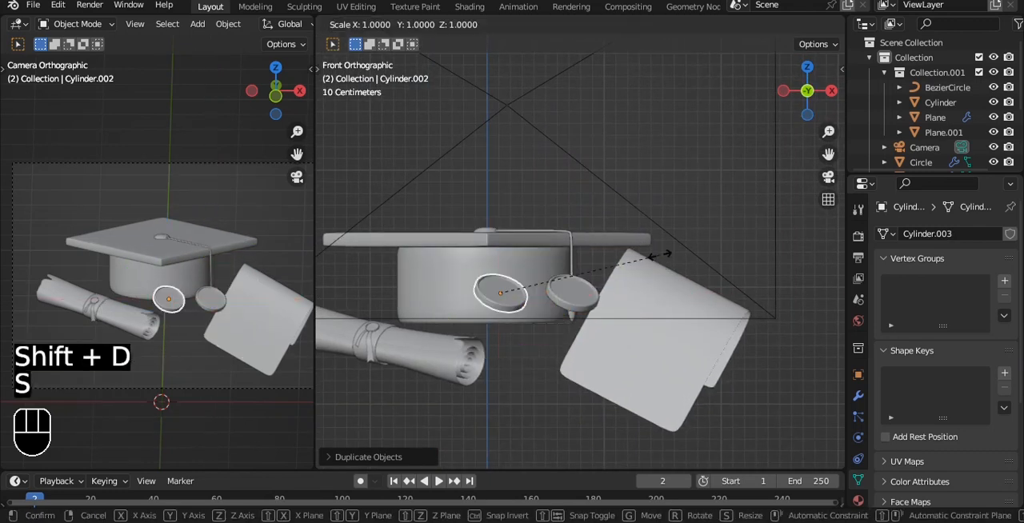
drag(537, 253, 499, 249)
shift+middle_drag(549, 256, 585, 237)
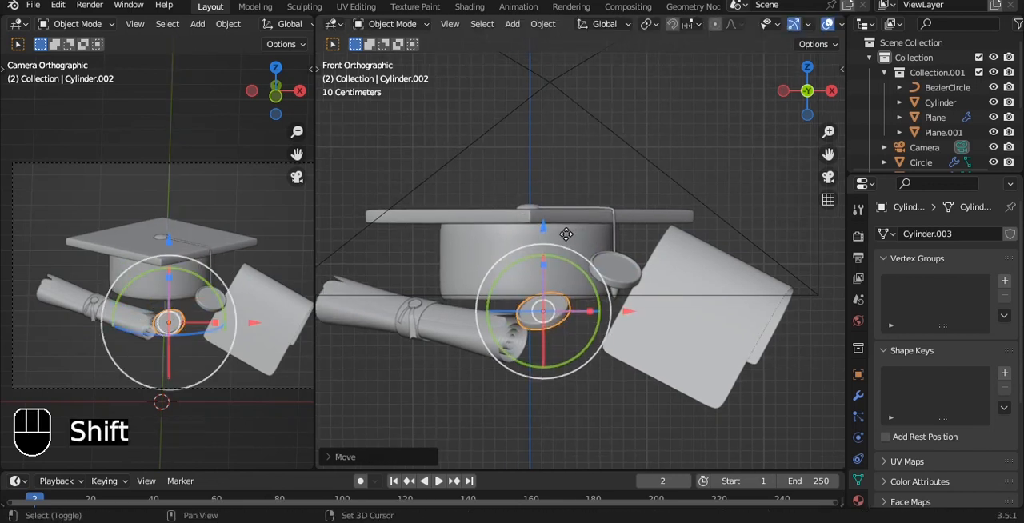
Duplicate the second coin downward along Z and move the copy along X to below the diploma
key(shift+d)
key(z)
click(602, 368)
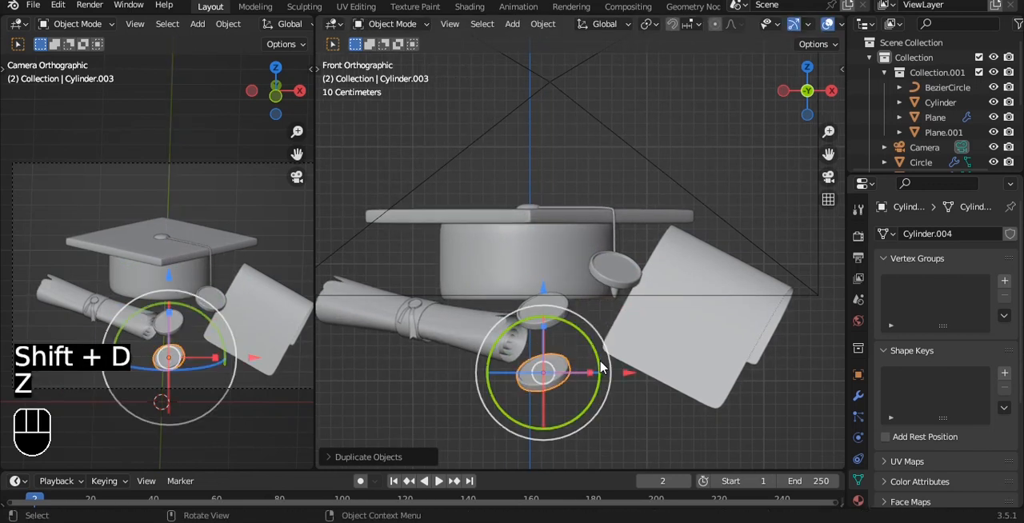
drag(631, 373, 536, 367)
Rotate the third coin about X so its recessed face turns toward the camera
alt+drag(536, 302, 618, 357)
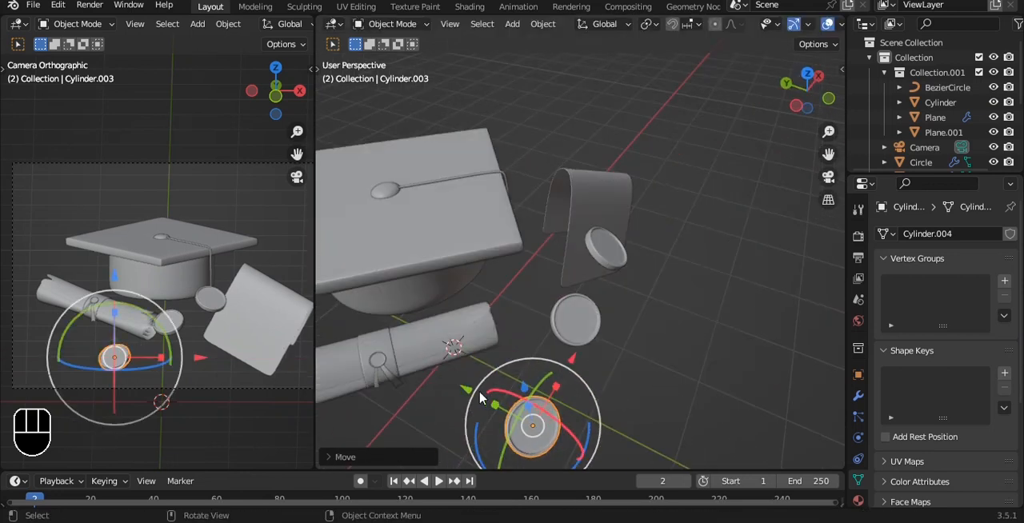
alt+drag(488, 400, 551, 239)
key(grave)
key(r)
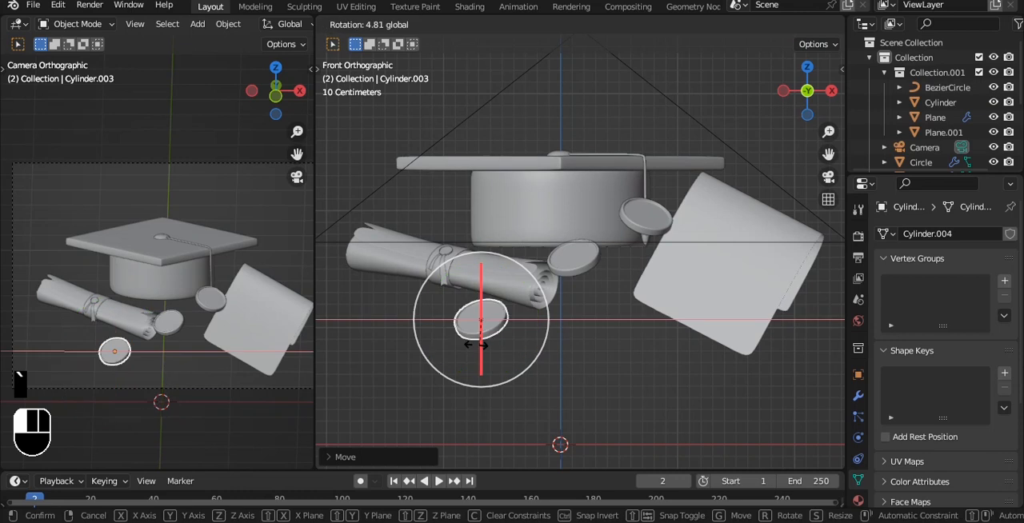
click(474, 328)
scroll(598, 295, down, 1)
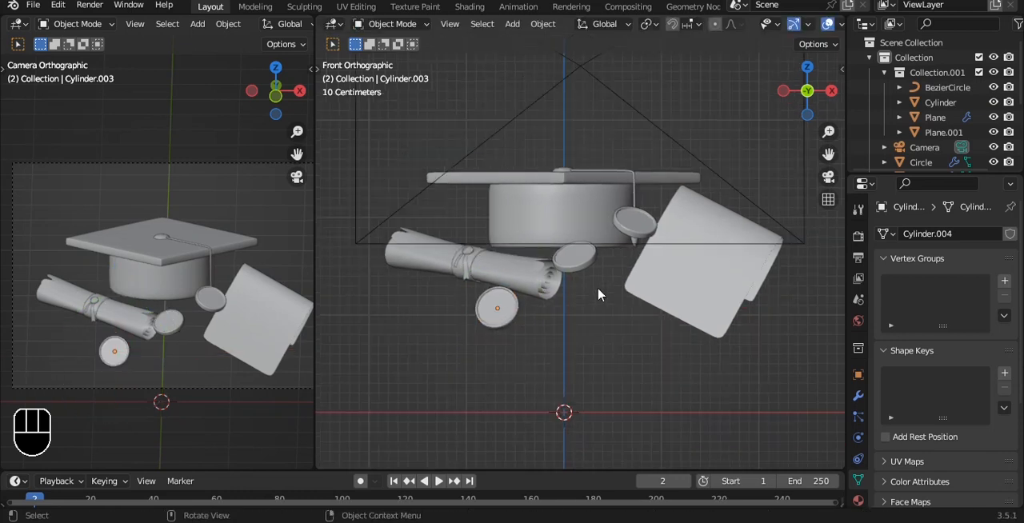
key(g)
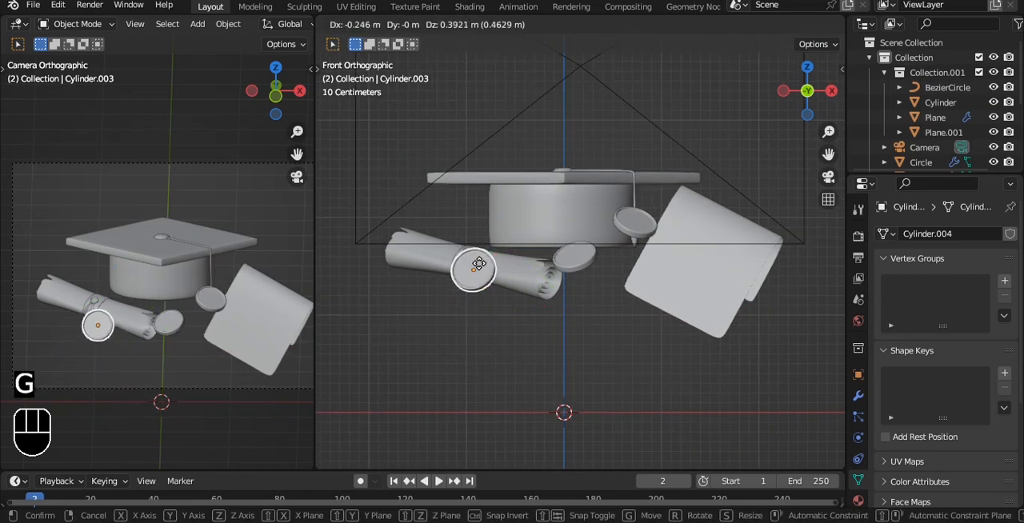
right_click(473, 286)
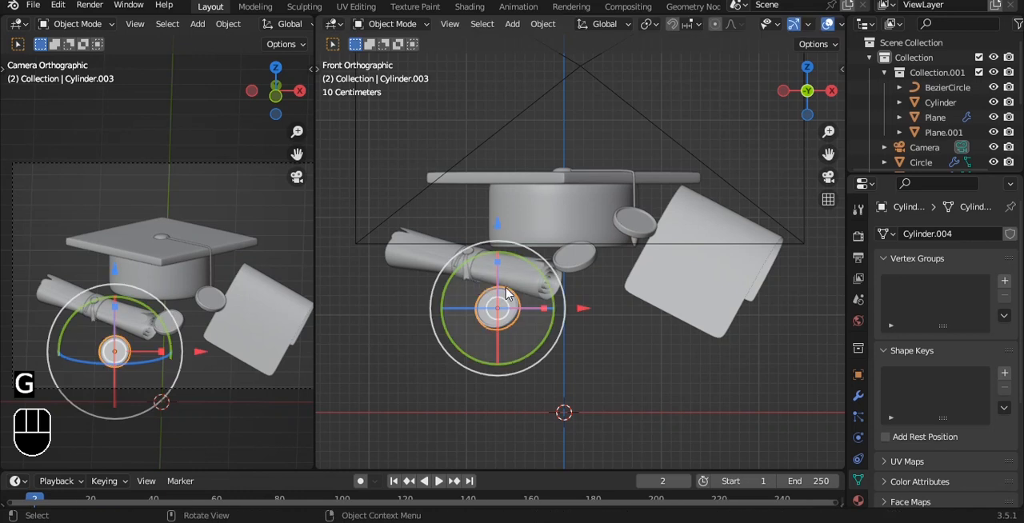
Move the second coin away from the diploma to the gap beside the folded sheet, and save the file
click(584, 262)
key(g)
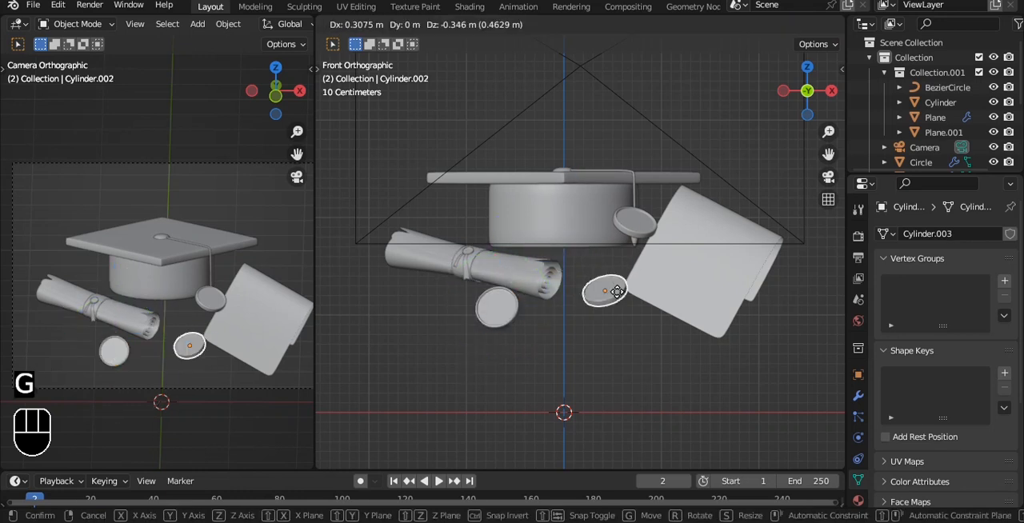
click(618, 298)
key(ctrl+s)
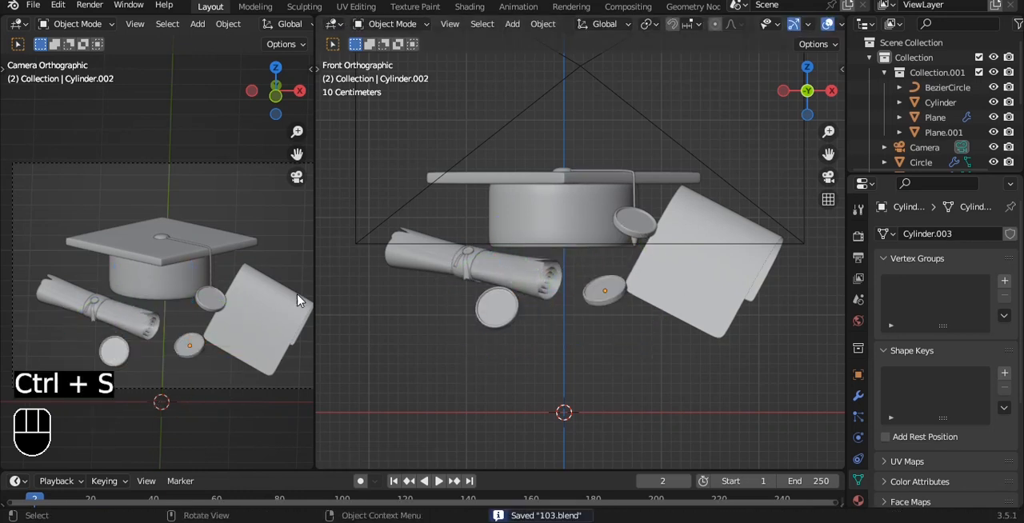
Adjust the camera framing so the objects sit slightly higher in the frame, and save the file
scroll(240, 288, down, 3)
key(q)
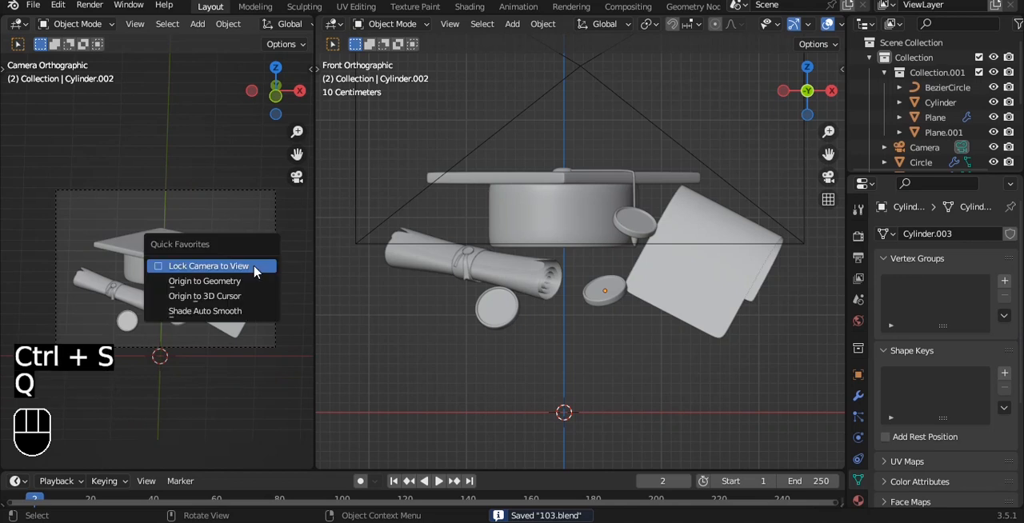
click(254, 266)
alt+shift+drag(243, 257, 241, 249)
key(q)
click(242, 249)
key(ctrl+s)
scroll(280, 24, down, 5)
Add a mesh plane and rotate it 90° about X so it stands upright
key(shift+a)
mouse_move(661, 148)
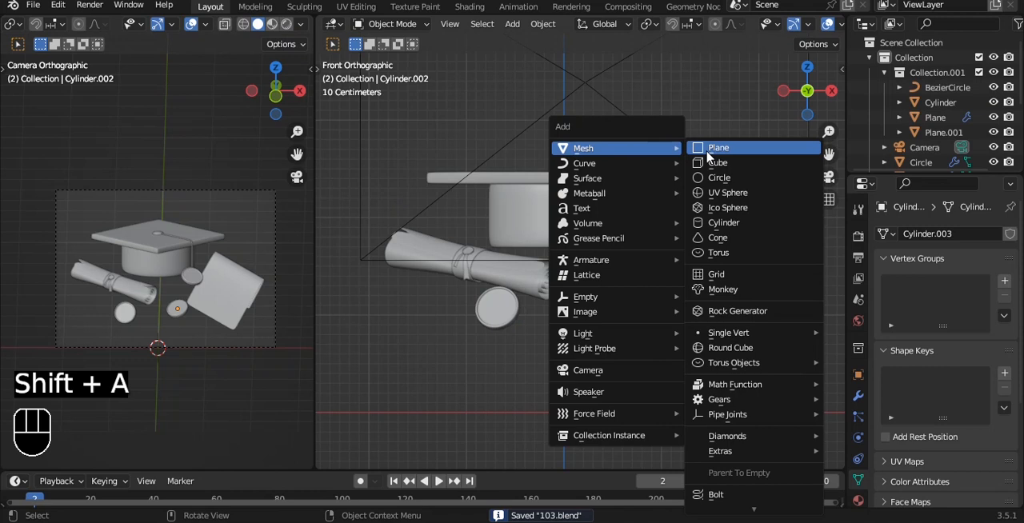
click(711, 149)
key(e)
text(rx)
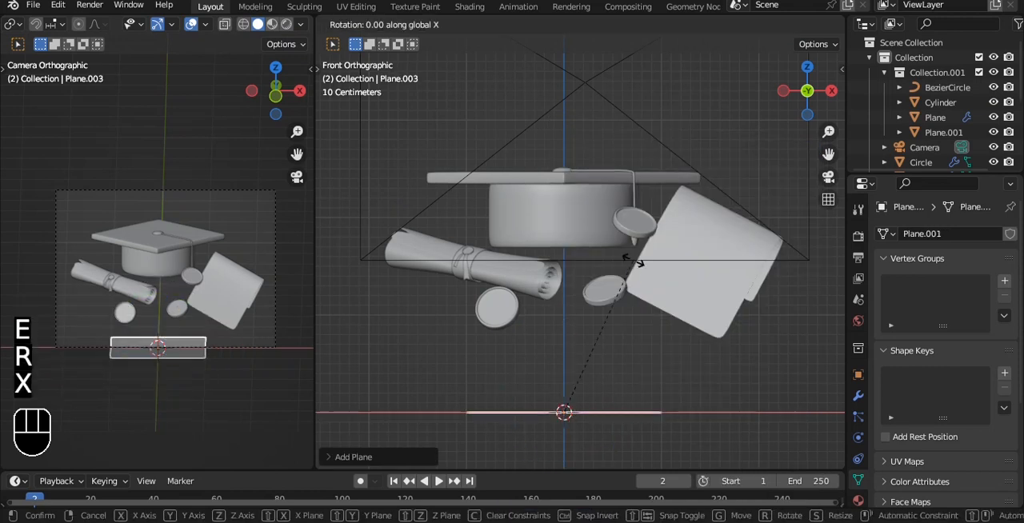
text(90)
key(Return)
Raise the upright plane along Z and scale it up until it covers the whole camera frame
scroll(588, 340, down, 2)
drag(565, 287, 565, 184)
key(s)
click(450, 226)
scroll(119, 238, down, 1)
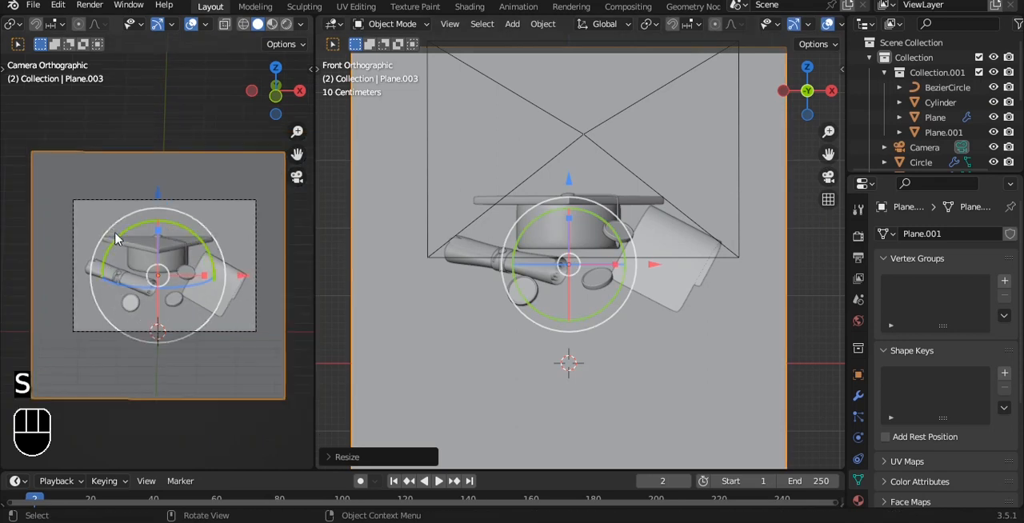
Set a render region around the camera frame, save, and show the camera view in rendered shading
key(ctrl+b)
drag(68, 187, 285, 373)
key(ctrl+s)
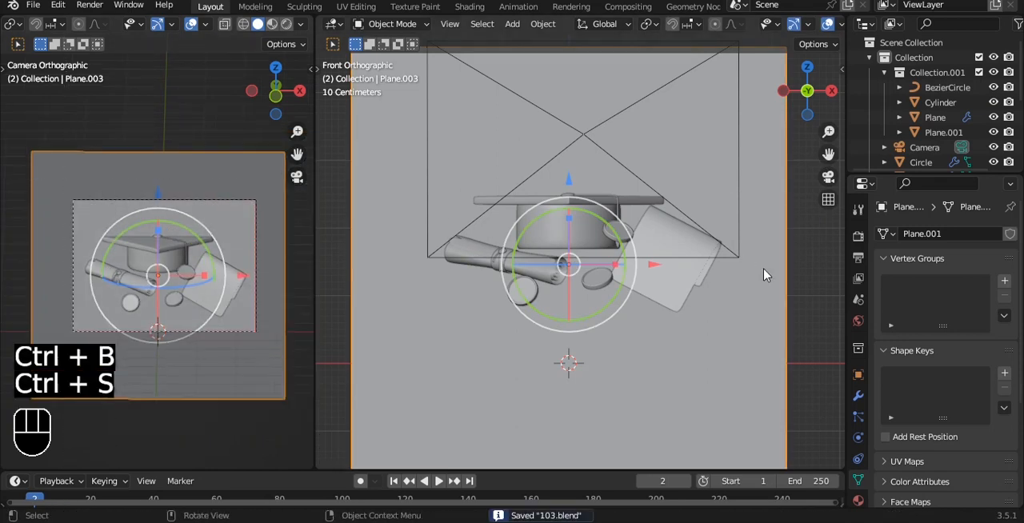
click(826, 268)
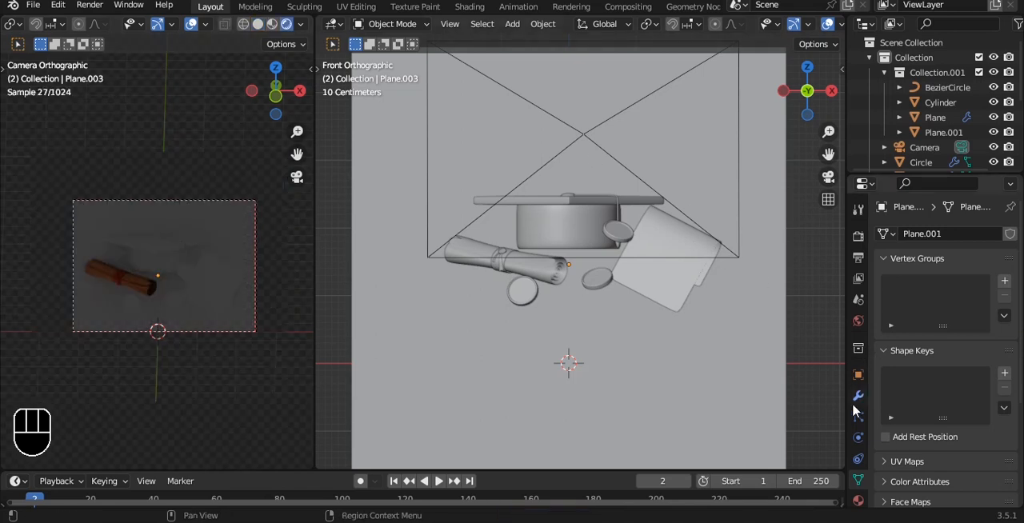
Use an Environment Texture as the world background color and load the art_studio image into it
click(857, 321)
click(938, 328)
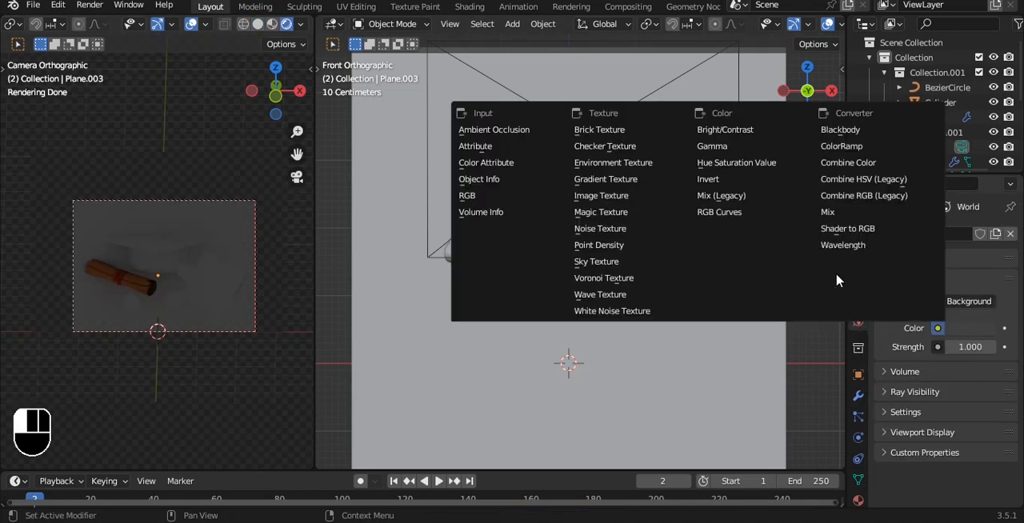
click(640, 163)
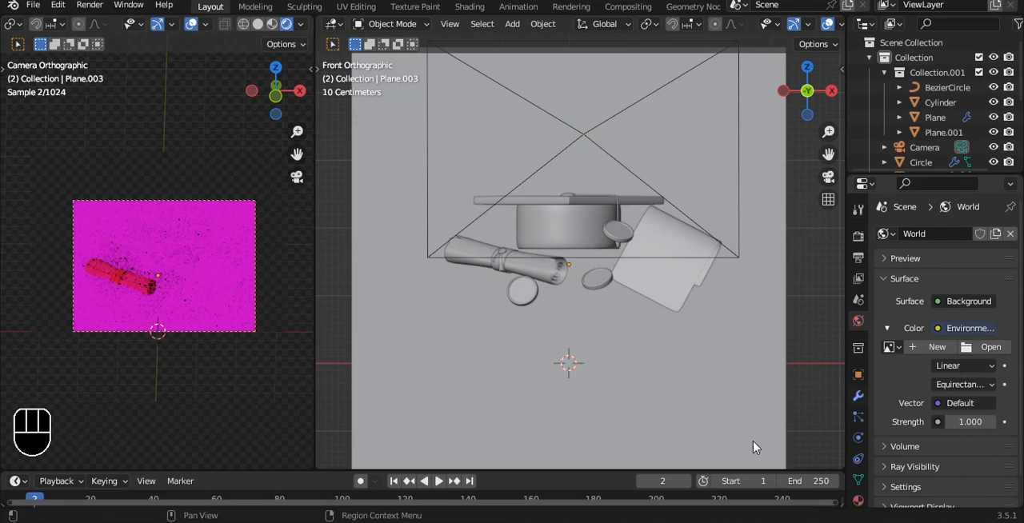
click(990, 347)
double_click(362, 164)
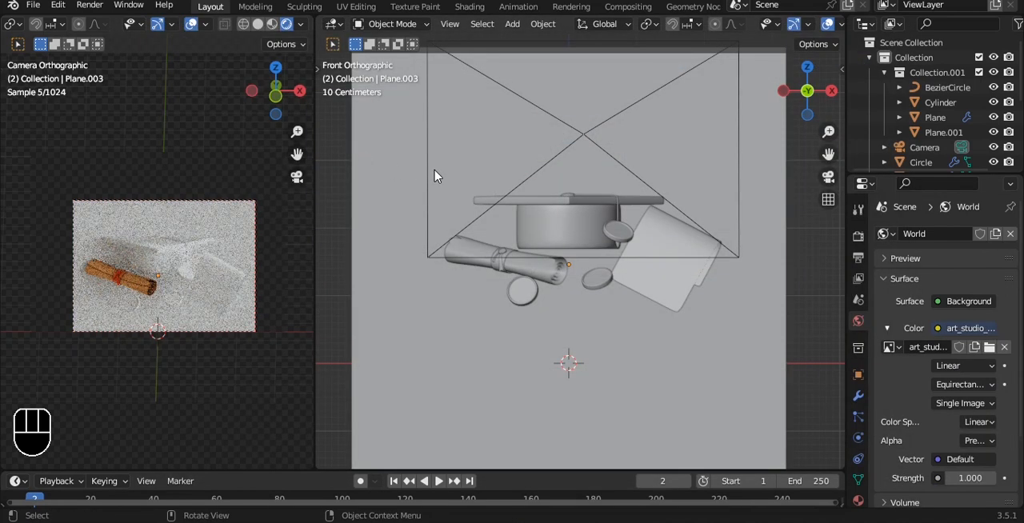
Move the backdrop plane up and back along Y, well behind the cap and diploma, and save the file
click(582, 96)
scroll(592, 101, down, 3)
alt+drag(627, 120, 488, 167)
mouse_move(678, 219)
alt+shift+mouse_down()
mouse_move(453, 222)
mouse_move(678, 215)
alt+shift+mouse_up()
alt+drag(568, 210, 644, 185)
key(ctrl+s)
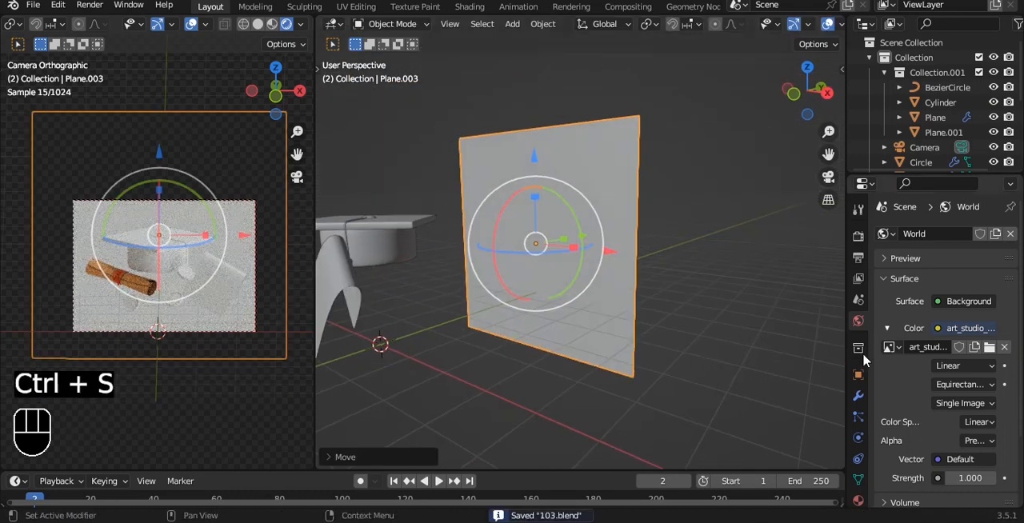
Give the backdrop plane a material with a light blue base color, and save the file
click(862, 499)
click(902, 293)
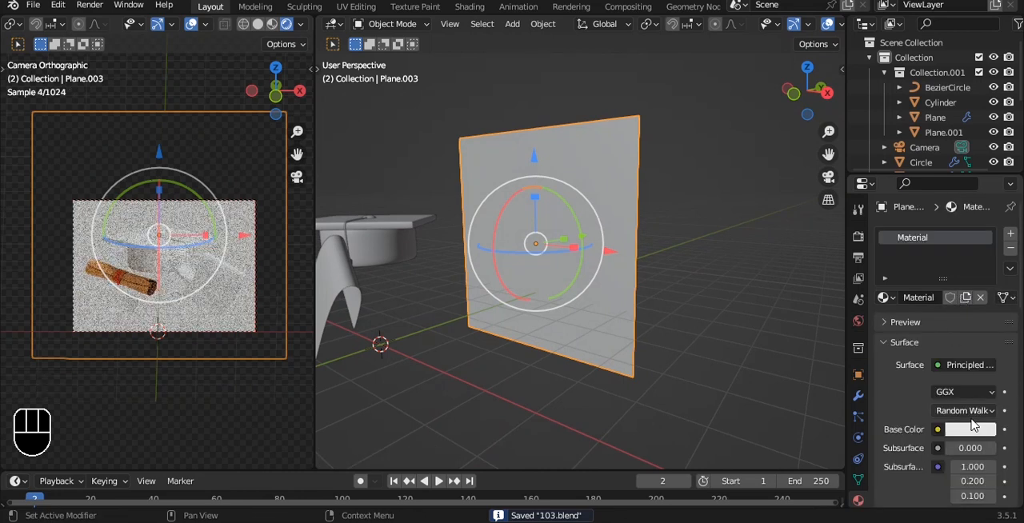
click(971, 429)
click(947, 289)
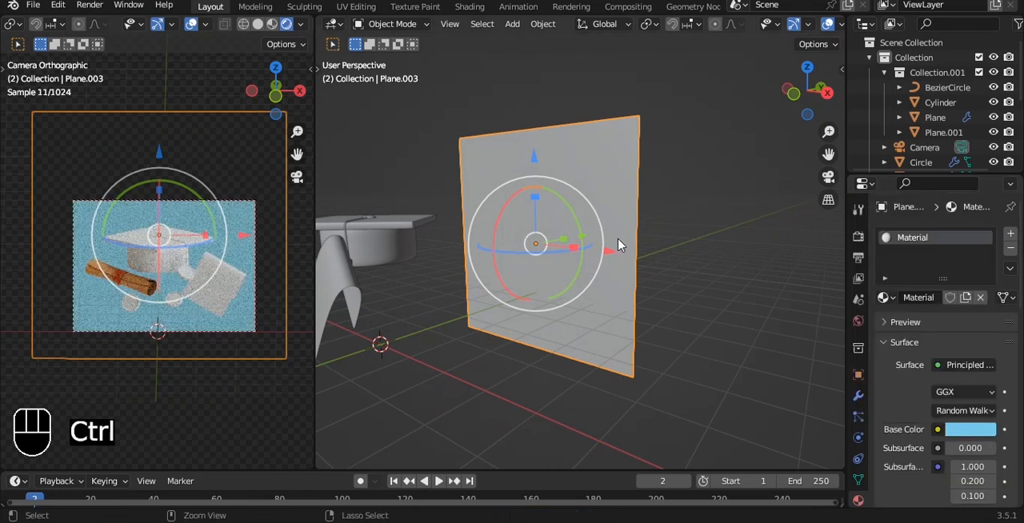
key(ctrl+s)
Give the cap's round base a new material with a near-black base color of value 0.029
shift+middle_drag(535, 233, 620, 218)
key(alt+a)
scroll(492, 256, up, 1)
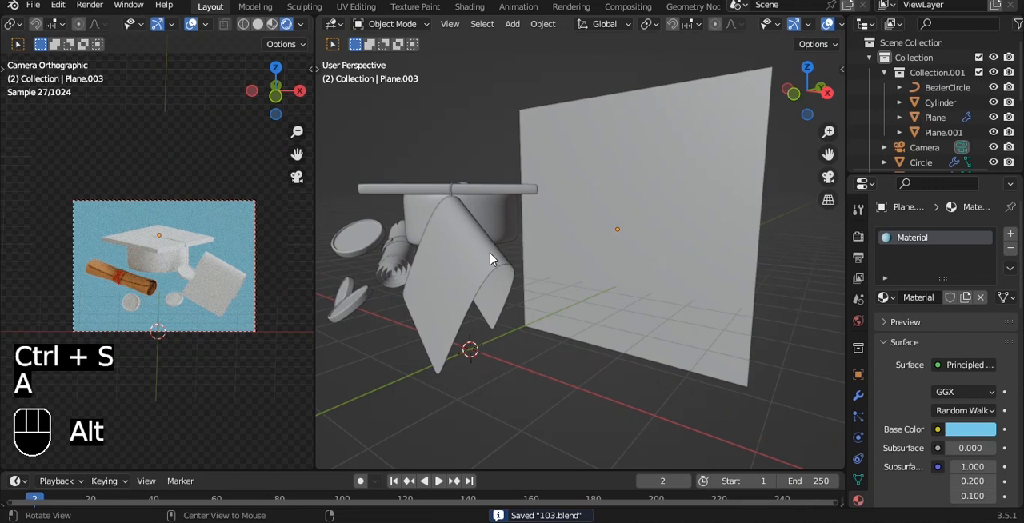
middle_drag(491, 248, 529, 228)
click(507, 199)
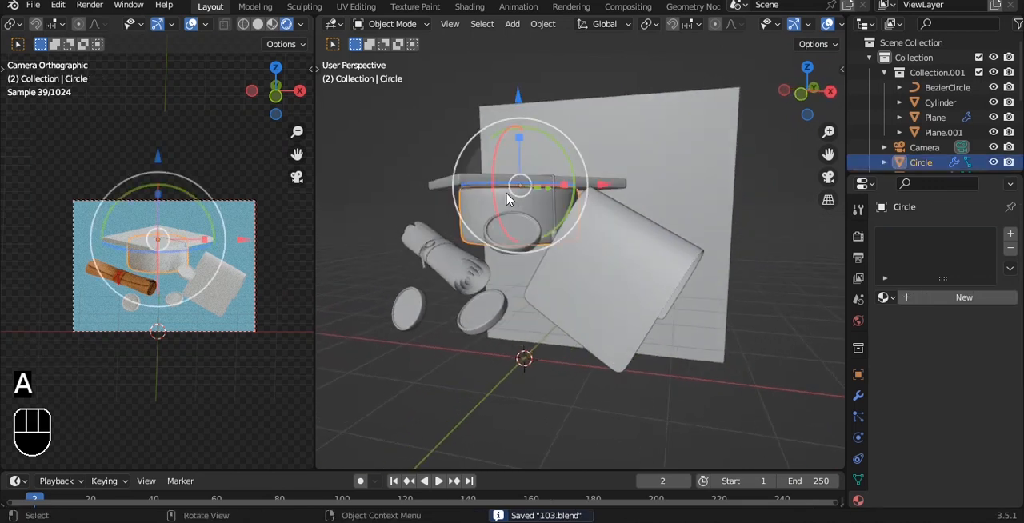
click(964, 297)
click(970, 429)
drag(984, 224, 984, 304)
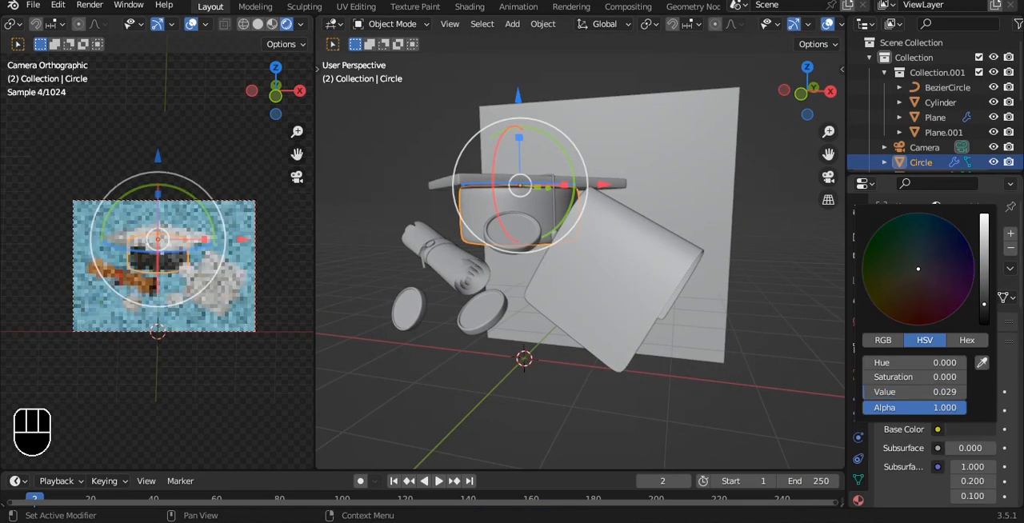
Assign a second material with an orange-yellow base color to the middle face loop of the cap's round base, and save
scroll(603, 208, up, 6)
shift+middle_drag(552, 172, 615, 243)
key(Tab)
key(3)
alt+click(628, 276)
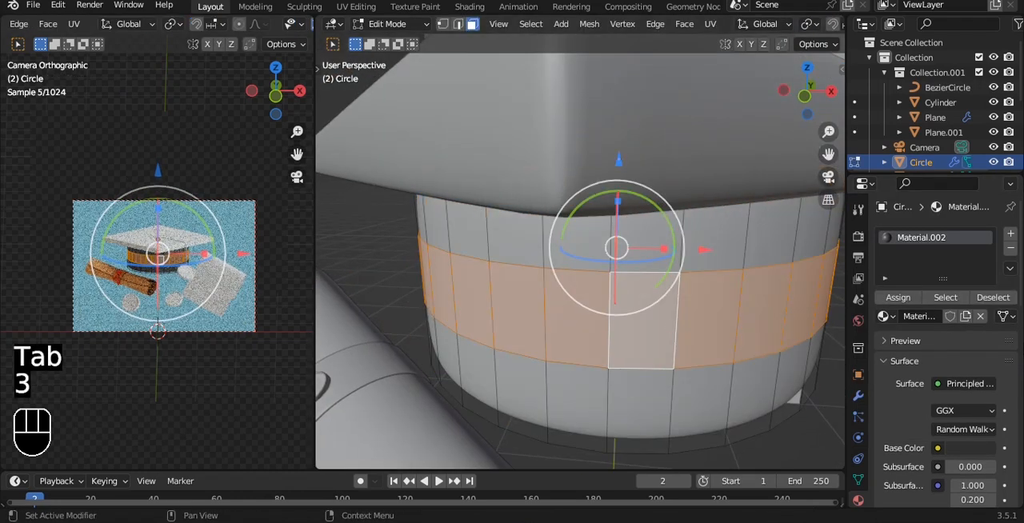
click(1009, 235)
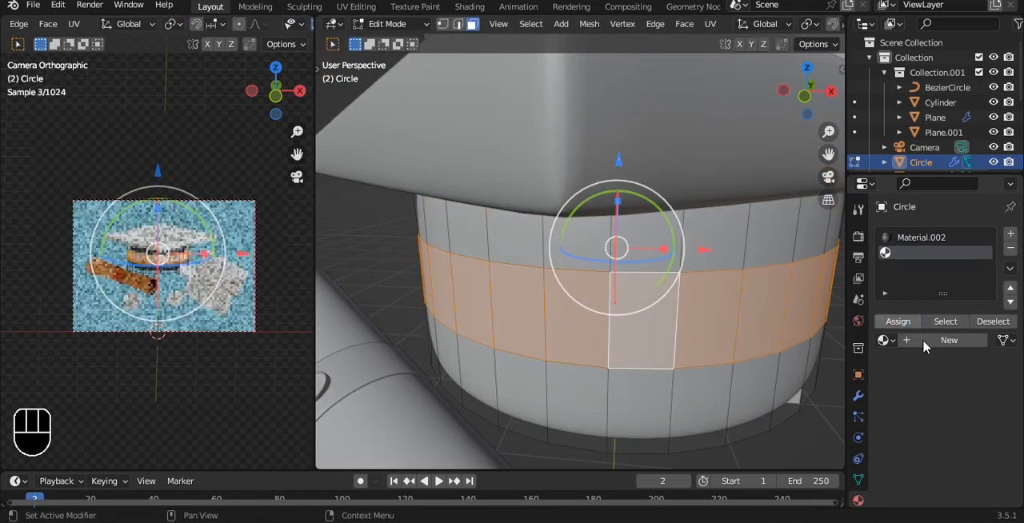
click(924, 346)
click(962, 473)
click(899, 330)
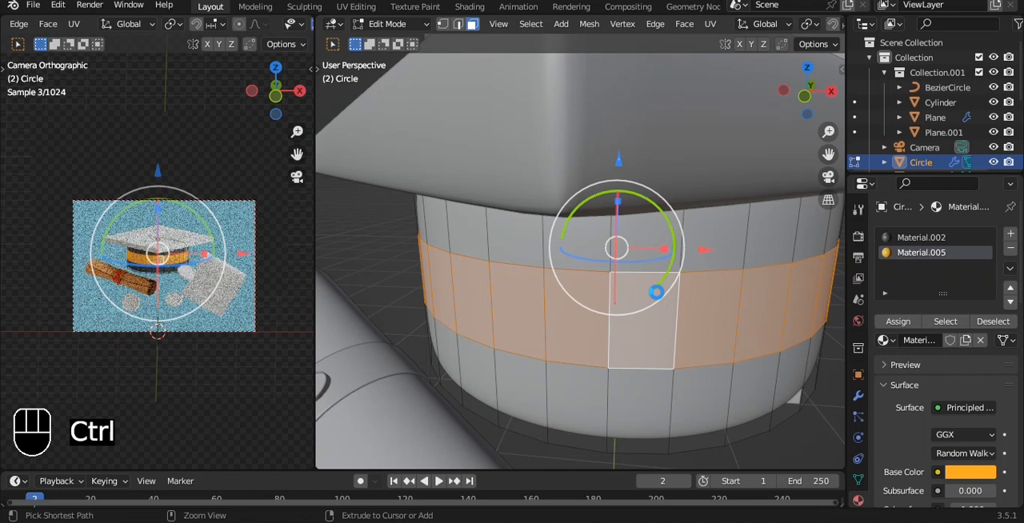
key(ctrl+s)
key(a)
key(Tab)
Assign the existing Material.002 to the square cap board and save the file
click(666, 176)
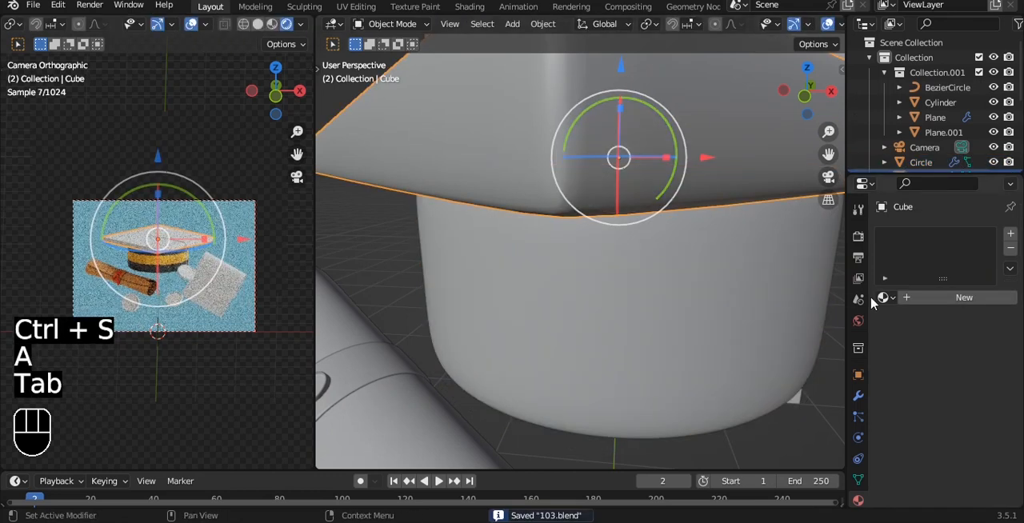
click(883, 297)
click(768, 349)
scroll(601, 330, down, 5)
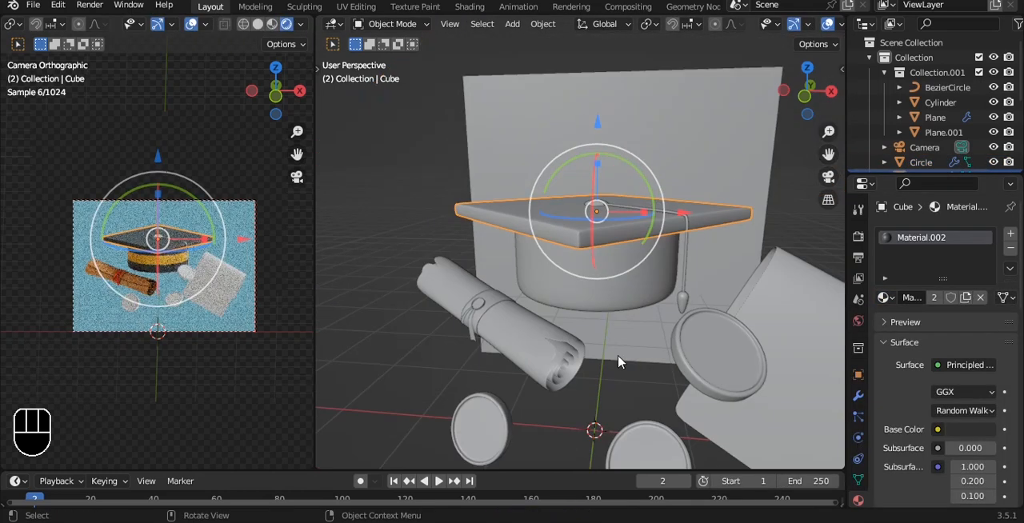
key(ctrl+s)
Link the cap board's material to the top button and the tassel cord
click(683, 267)
shift+click(587, 231)
key(a)
click(594, 211)
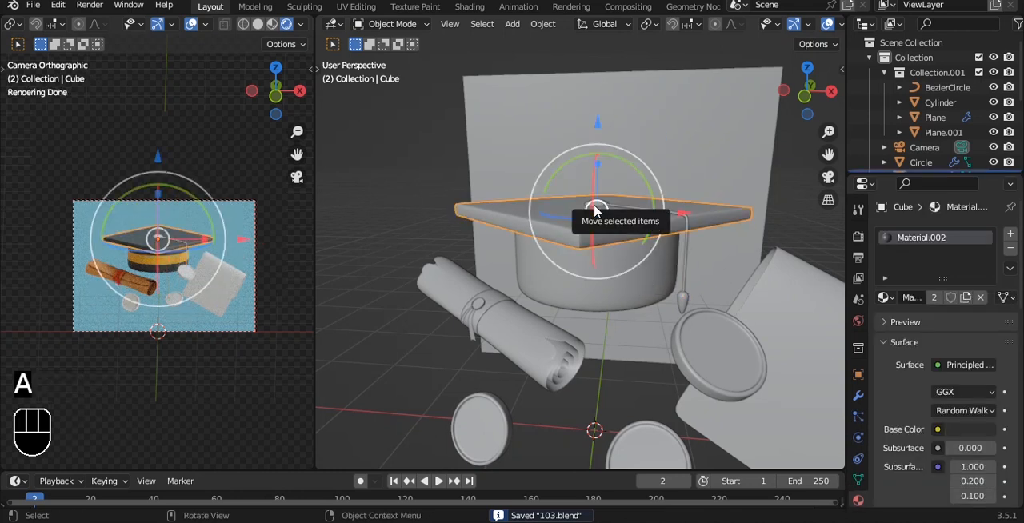
click(596, 206)
shift+click(686, 260)
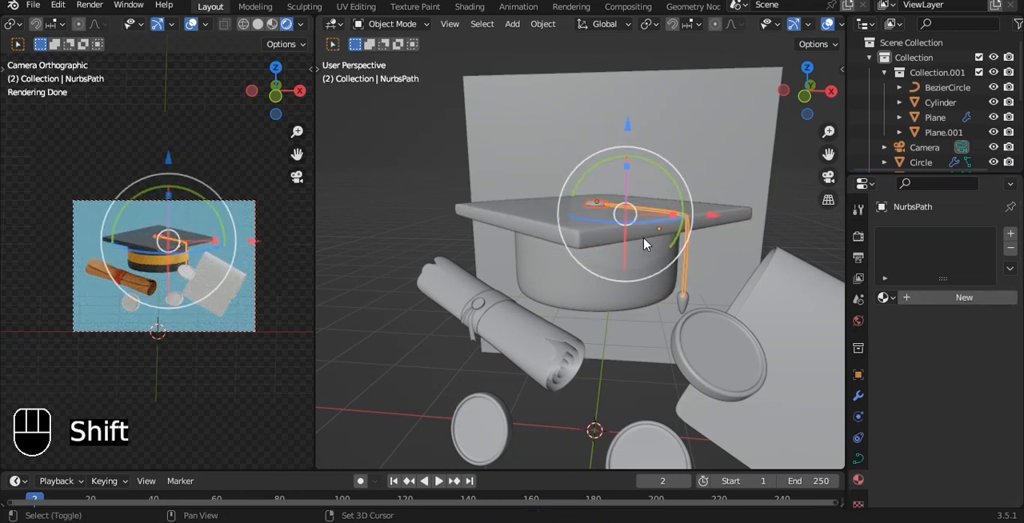
shift+click(632, 234)
key(ctrl+l)
click(588, 269)
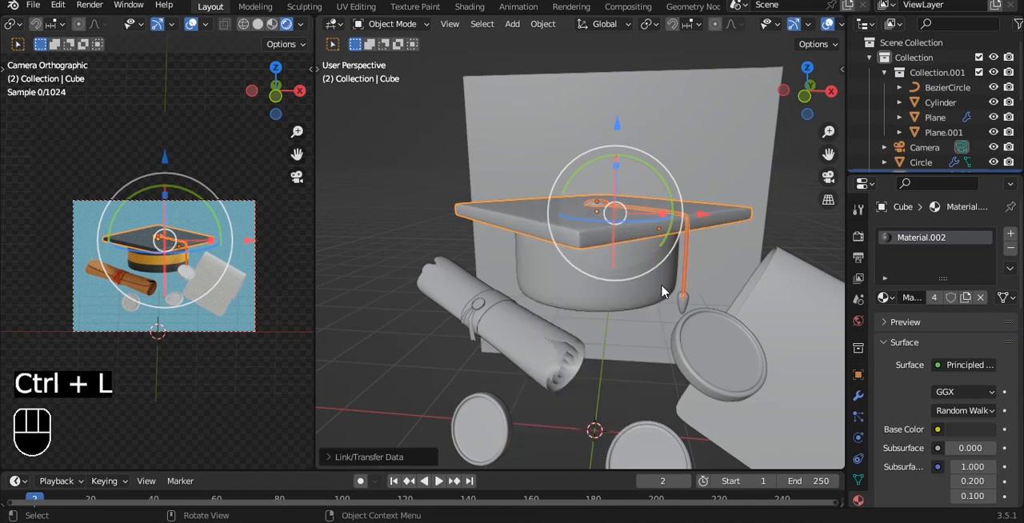
Assign the existing Material.001 to the tassel's end piece and save the file
click(684, 298)
click(884, 297)
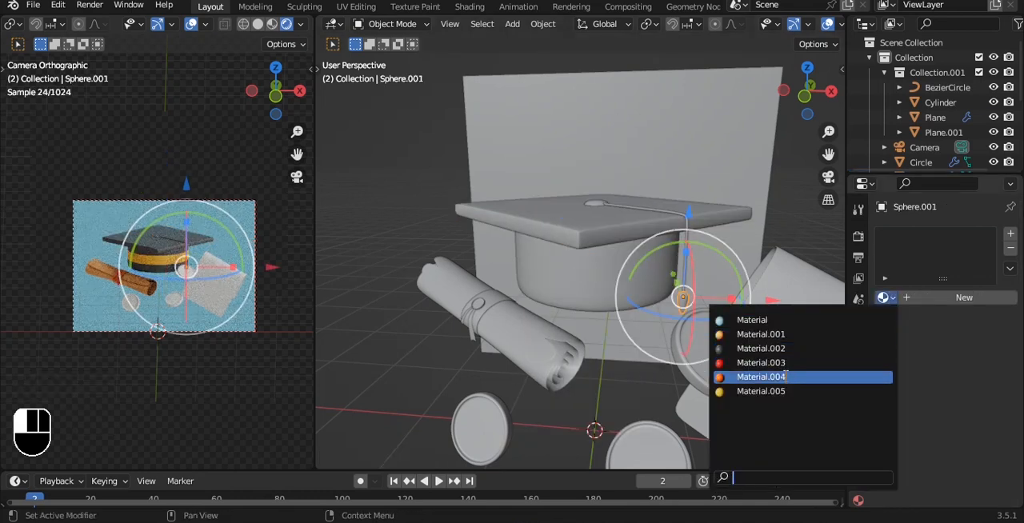
click(760, 335)
click(620, 355)
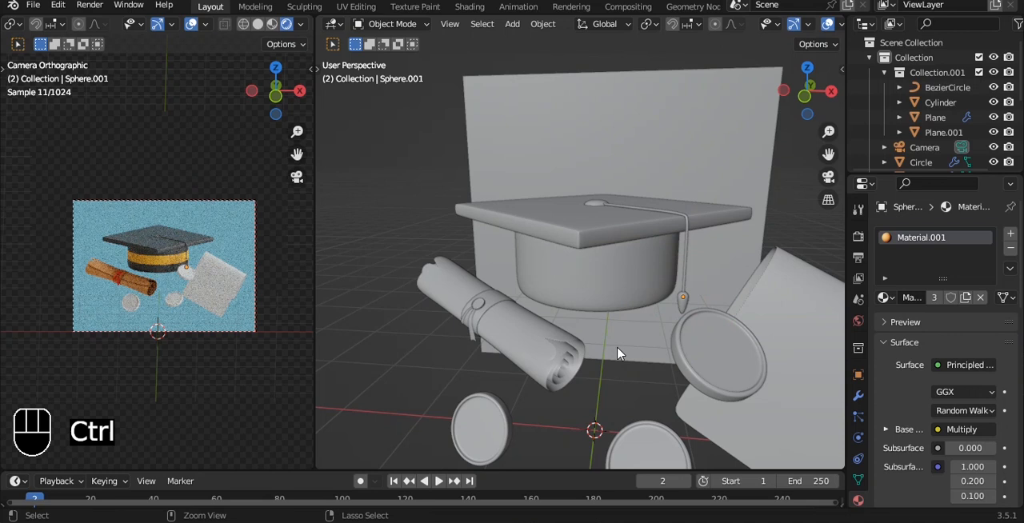
key(ctrl+s)
Move the coin near the tassel down along Z and along X to sit in front of the folded sheet, and save
click(704, 370)
alt+drag(704, 370, 664, 263)
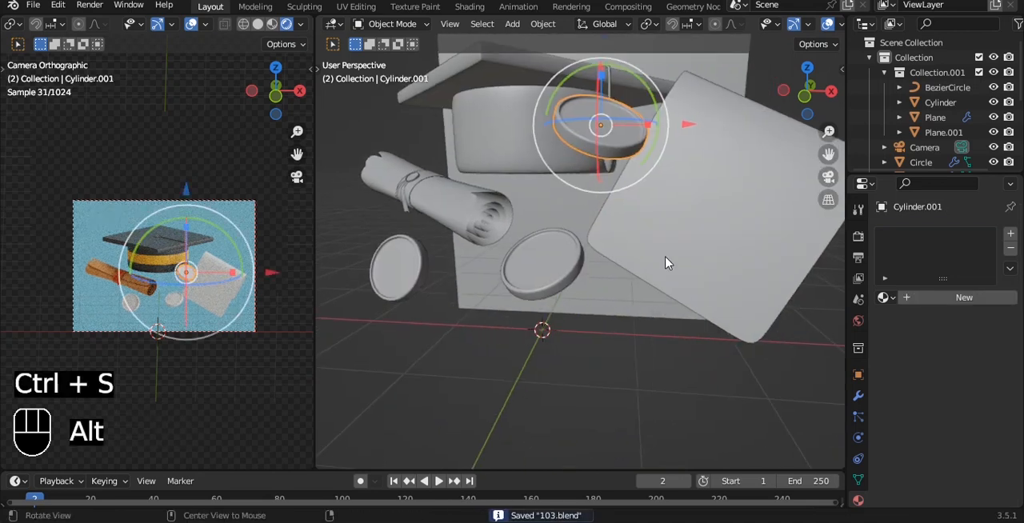
drag(603, 55, 605, 80)
drag(689, 155, 774, 156)
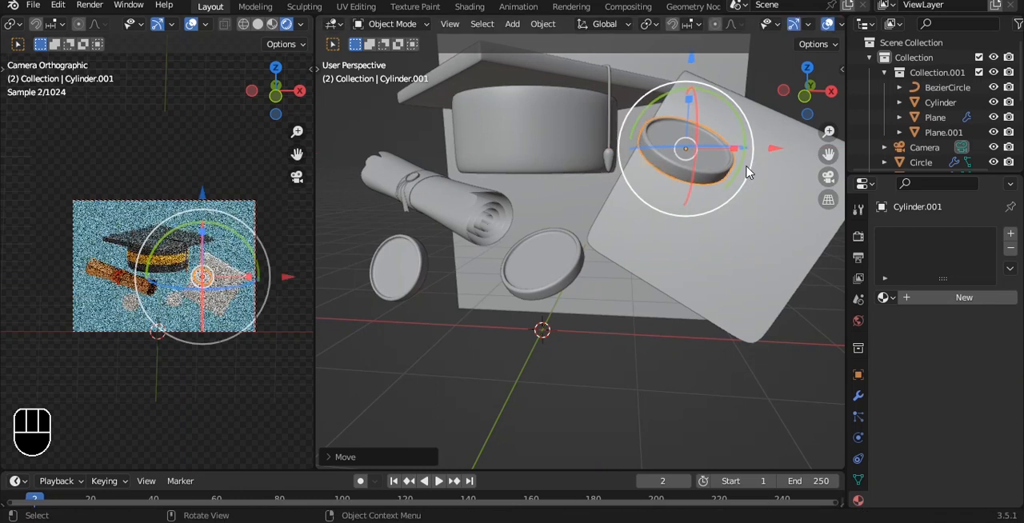
key(ctrl+s)
scroll(244, 276, up, 5)
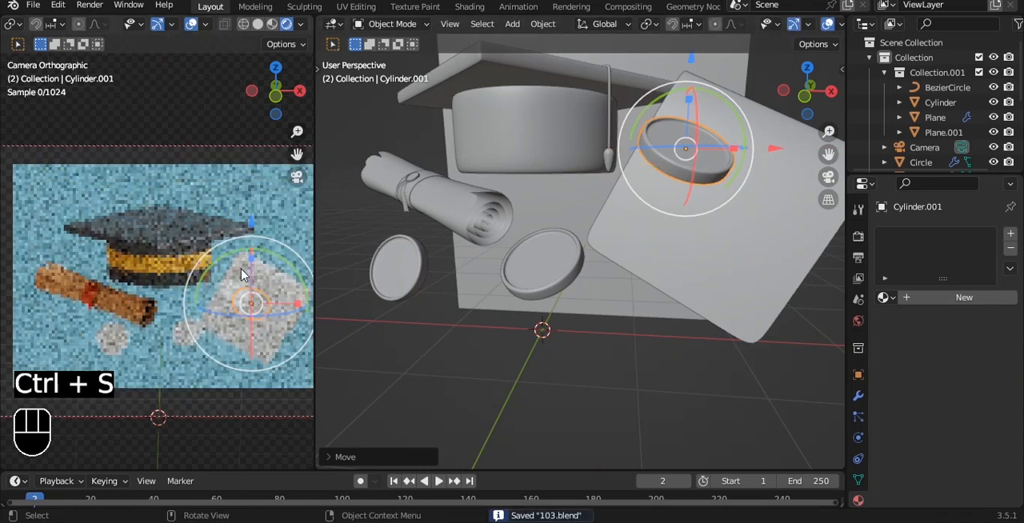
Assign the orange-yellow Material.005 to the tassel's end piece and save the file
click(504, 371)
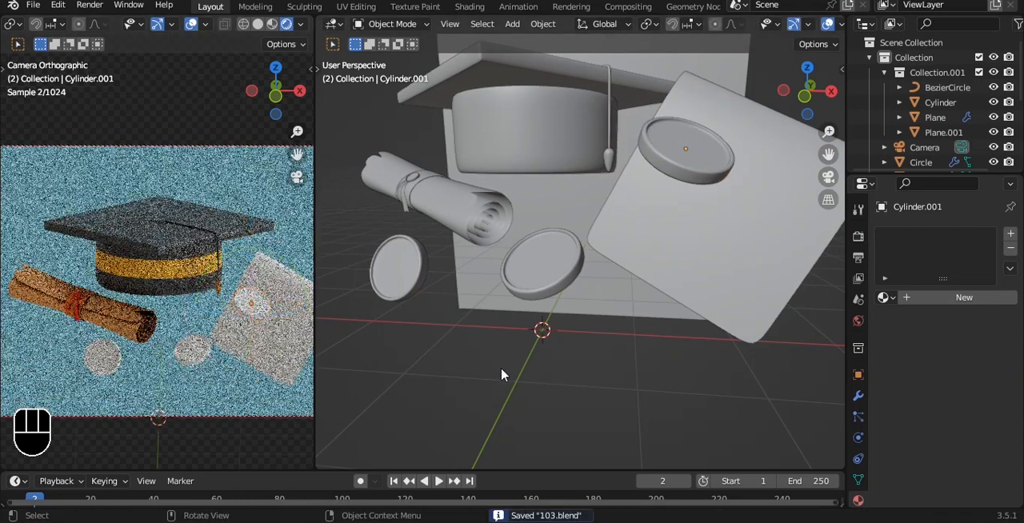
click(608, 160)
click(933, 297)
click(884, 298)
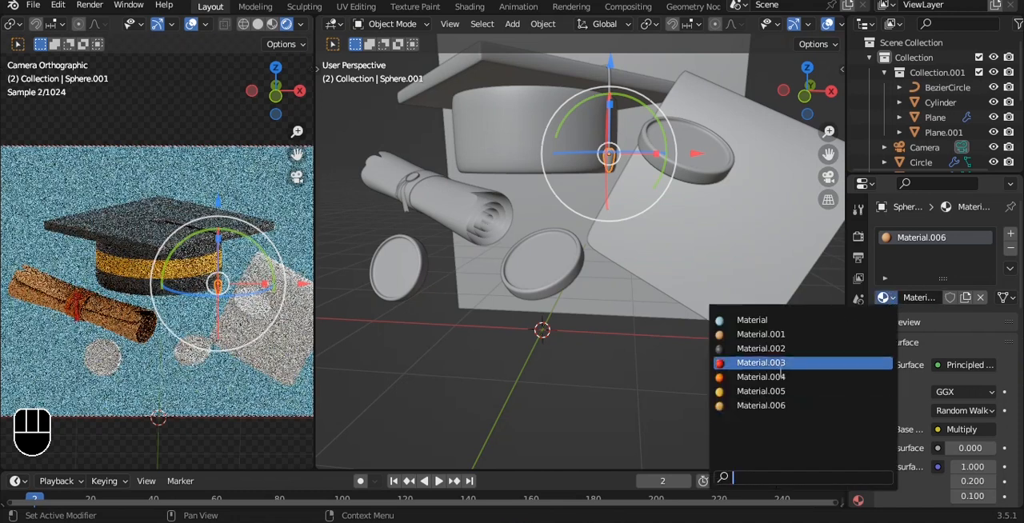
click(752, 391)
key(ctrl+s)
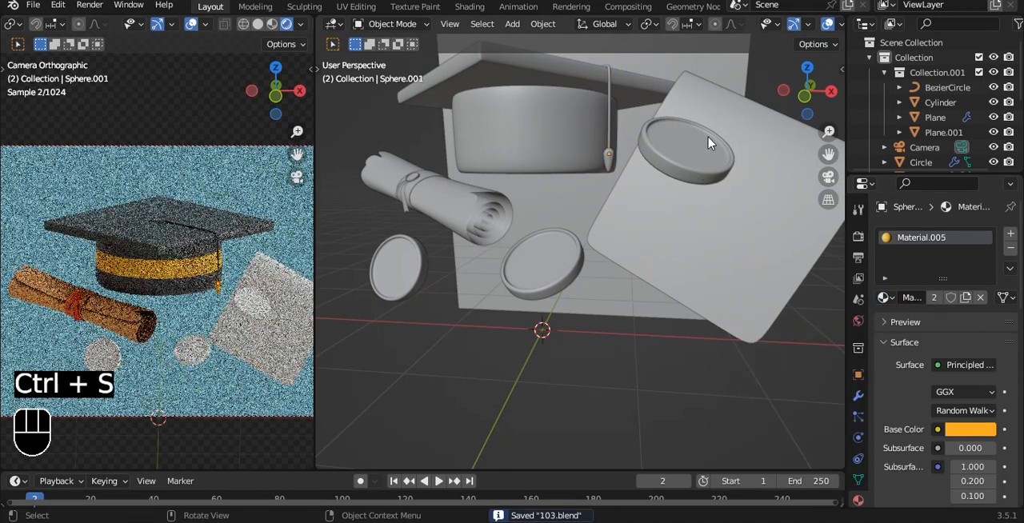
Give the coin in front of the sheet a new material with base color hue 0.072, saturation 0.984 and value 0.800
click(708, 146)
click(919, 299)
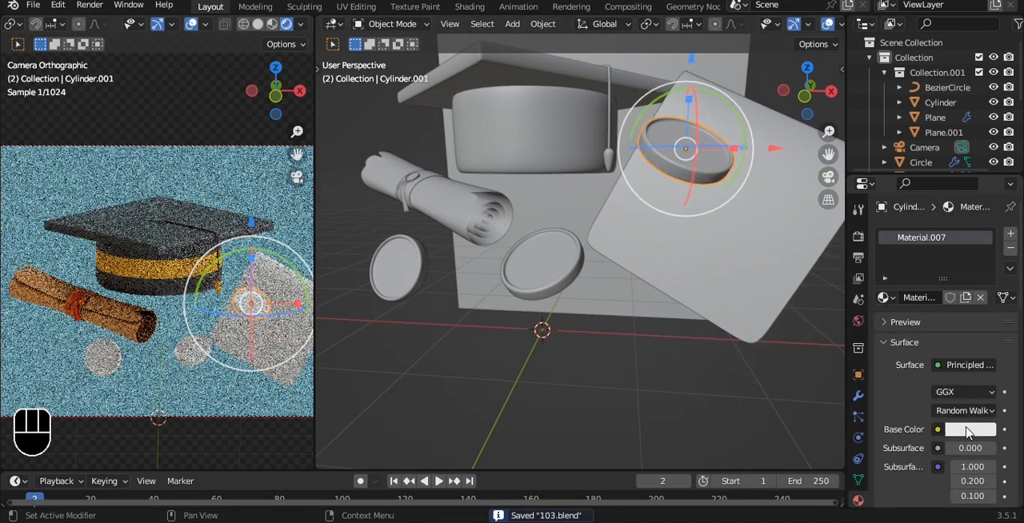
click(970, 430)
drag(916, 271, 877, 308)
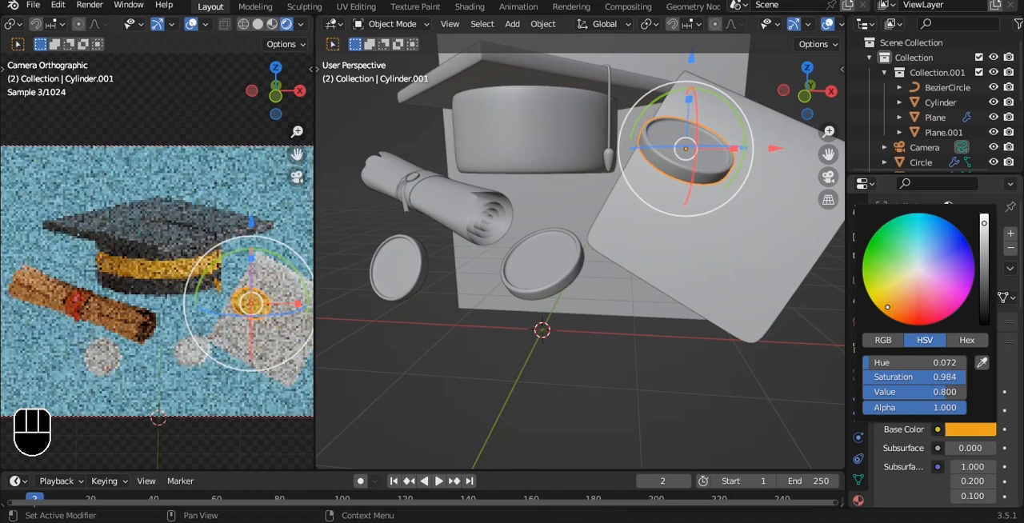
Link the orange material of the coin in front of the sheet to the other two coins
click(542, 277)
shift+click(393, 282)
shift+click(703, 160)
key(ctrl+l)
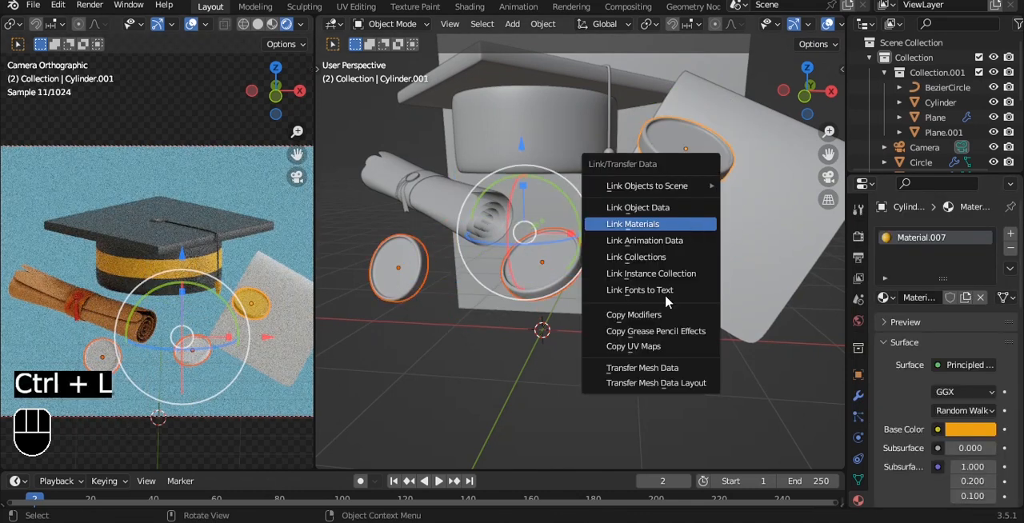
key(Return)
Give the folded sheet a new material with base color hue 0.191, saturation 0.295 and value 0.800, and save the file
click(712, 248)
click(936, 298)
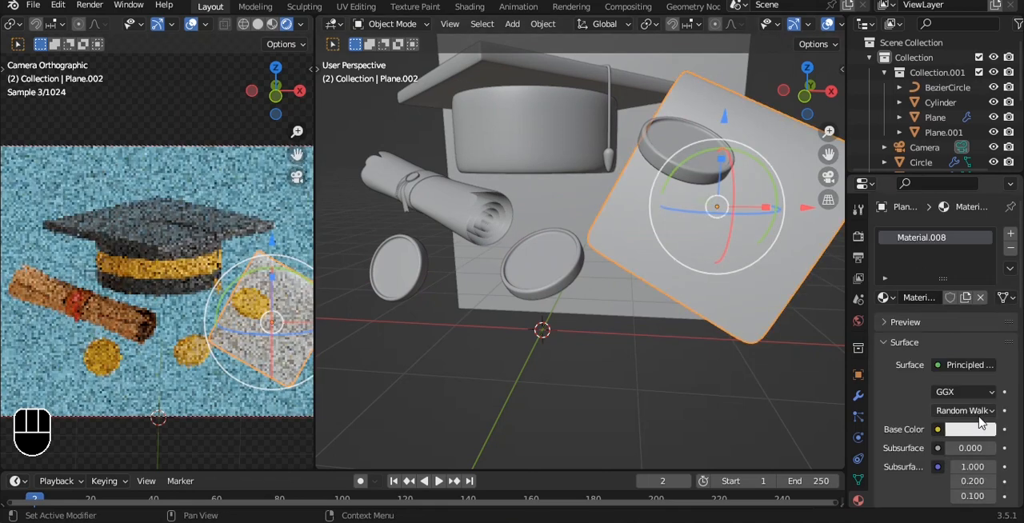
click(977, 430)
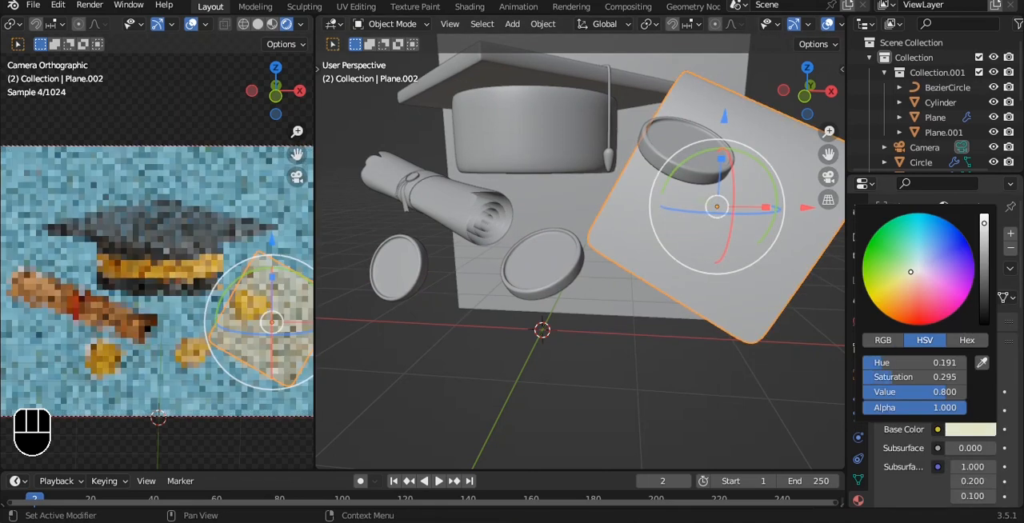
click(649, 393)
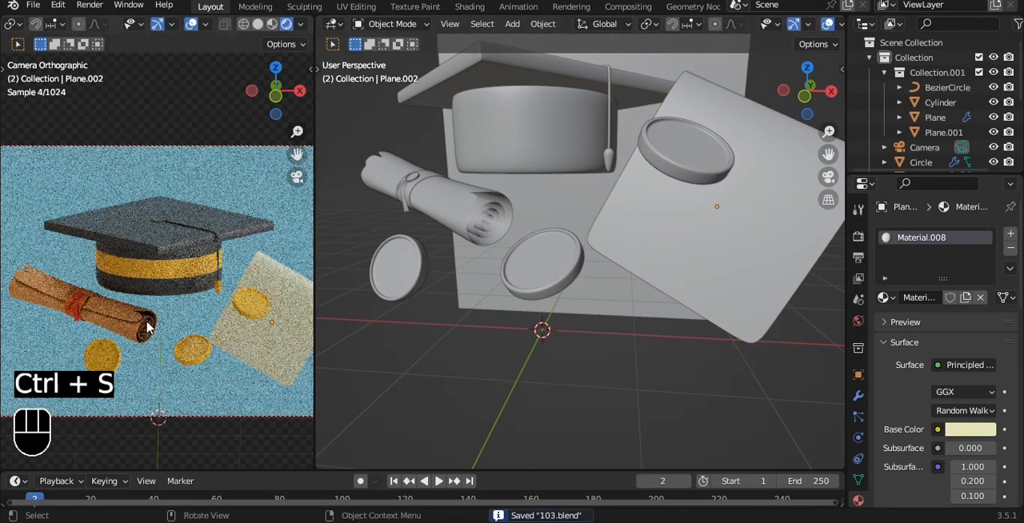
Add three evenly spaced loop cuts across the folded sheet and bevel them with 5 segments
middle_drag(641, 257, 563, 223)
click(513, 236)
key(Tab)
scroll(566, 228, up, 3)
key(ctrl+r)
scroll(680, 254, up, 2)
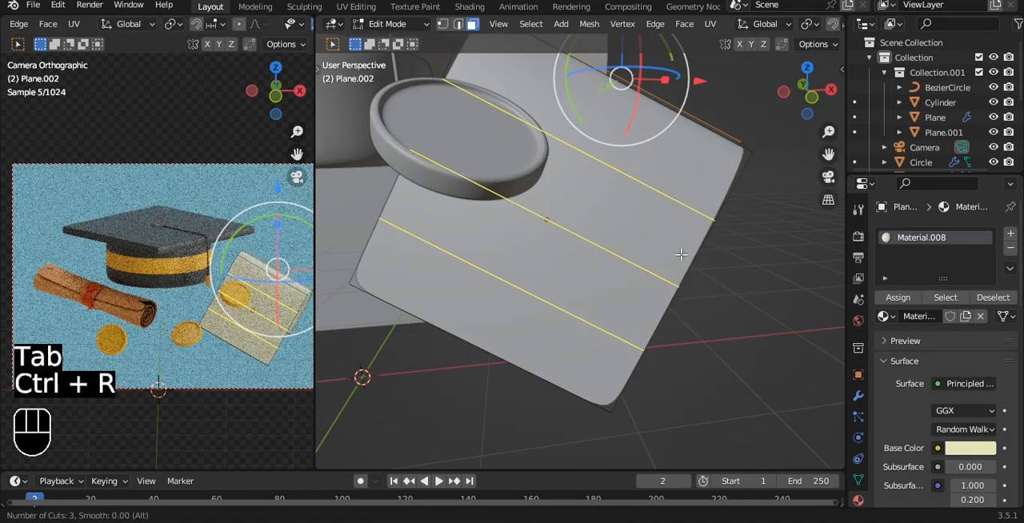
click(681, 254)
right_click(681, 255)
key(ctrl+b)
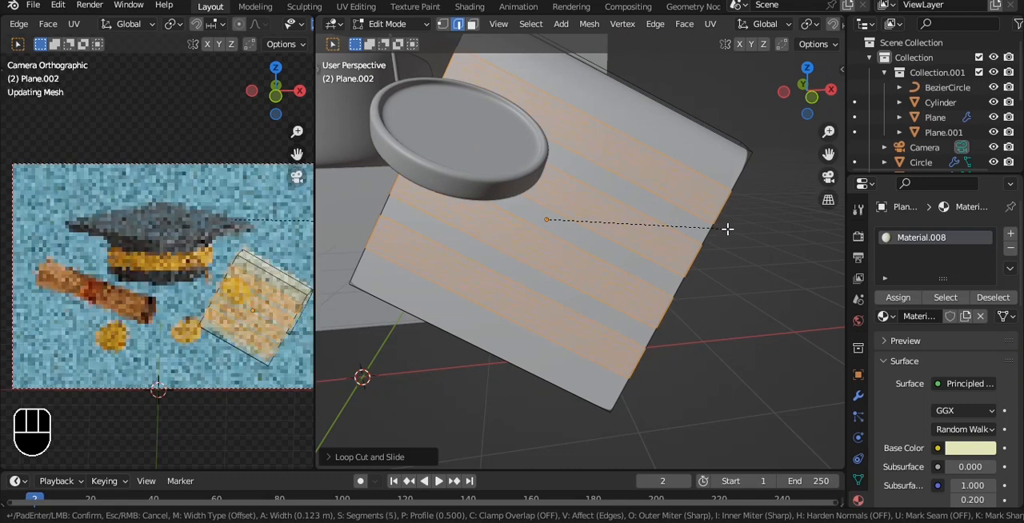
click(732, 229)
Add four evenly spaced loop cuts along the length of the folded sheet, crossing the beveled rows
alt+shift+drag(717, 160, 682, 209)
scroll(640, 246, up, 4)
scroll(682, 209, down, 8)
key(ctrl+r)
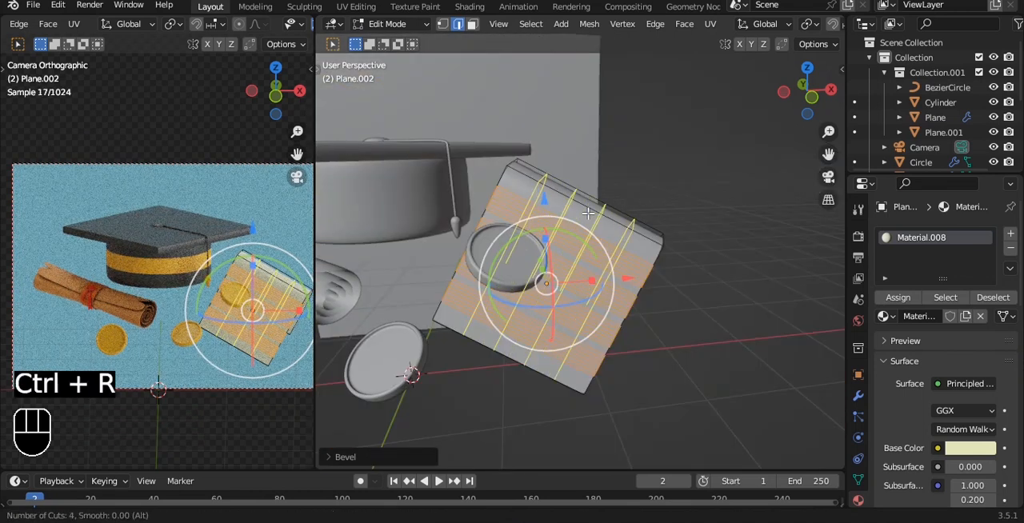
scroll(588, 213, up, 1)
click(587, 214)
right_click(588, 214)
scroll(587, 214, up, 10)
scroll(588, 201, down, 7)
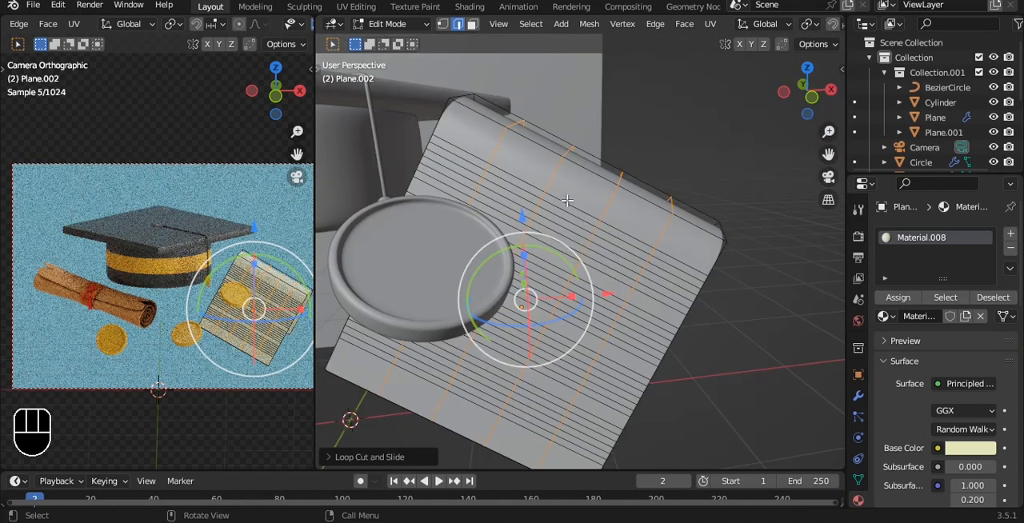
Assign the dark Material.002, in a new material slot, to a row of faces near the sheet's fold as a text line
key(3)
click(511, 181)
shift+click(609, 230)
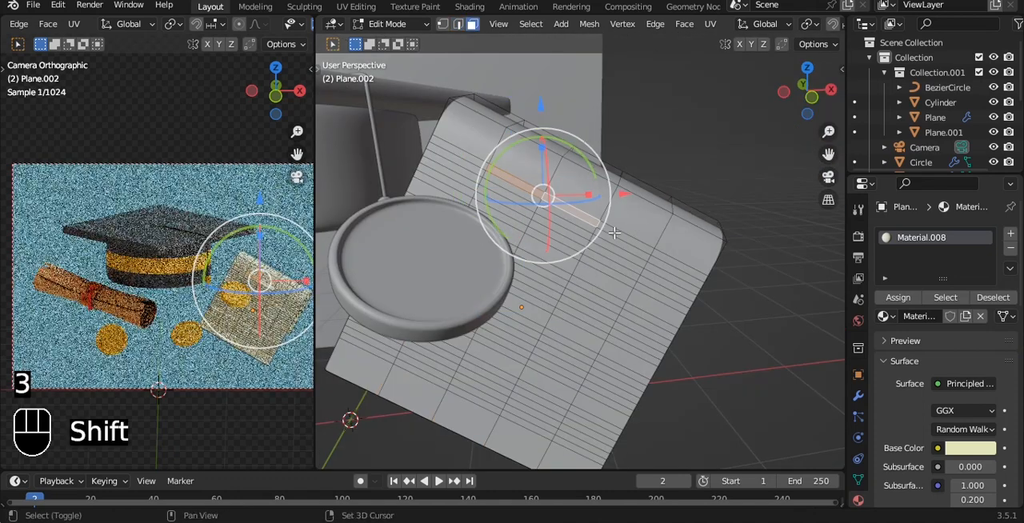
shift+click(636, 242)
click(1010, 233)
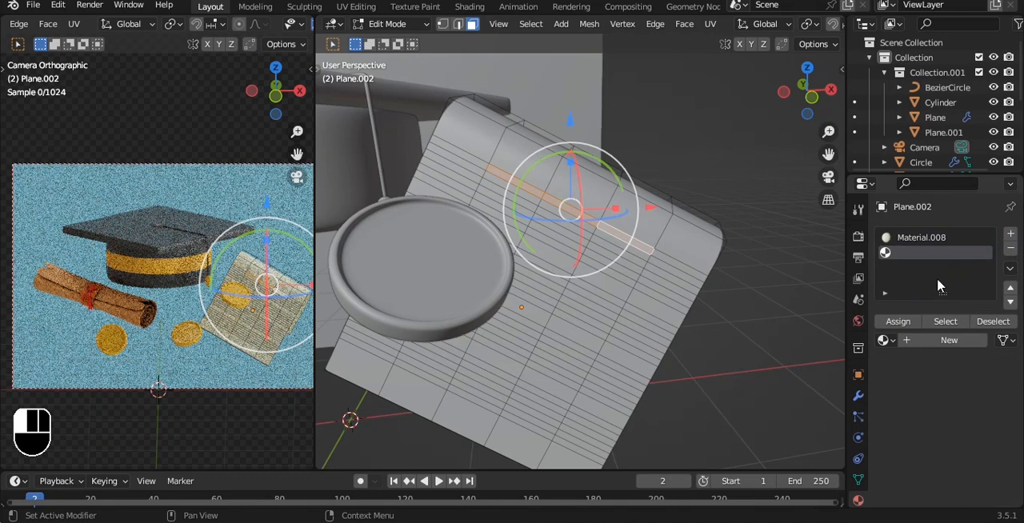
click(883, 340)
click(769, 218)
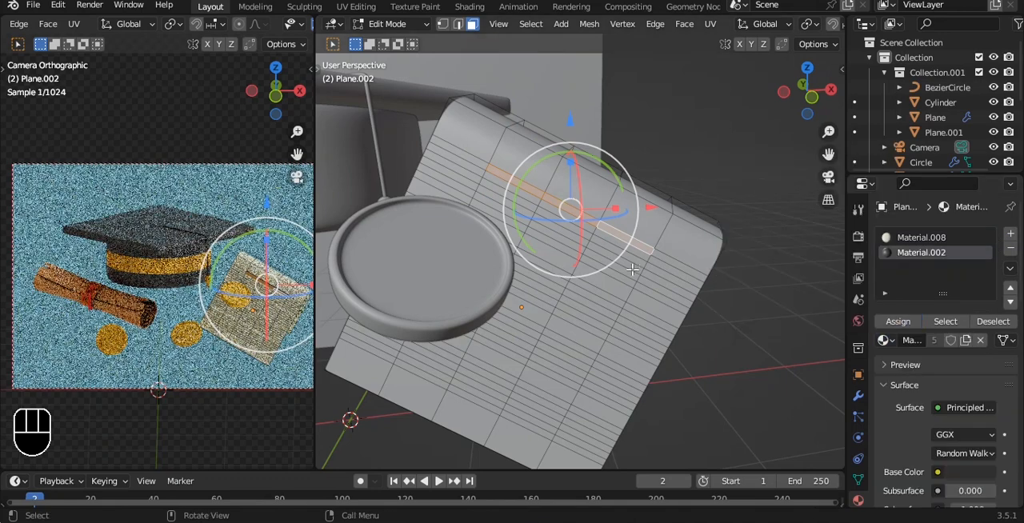
Assign Material.002 to a second row of faces directly below the first text line on the sheet
key(Tab)
key(Tab)
key(a)
scroll(506, 193, up, 5)
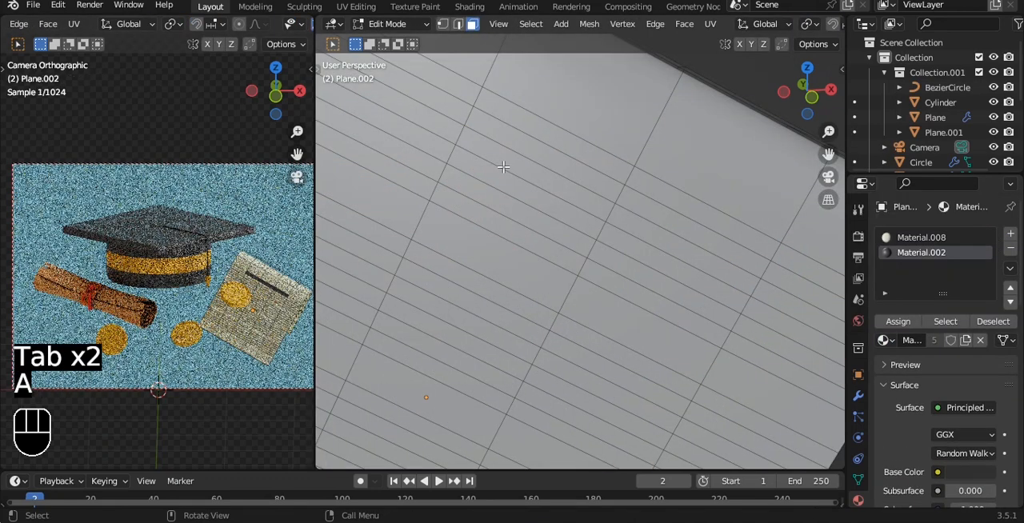
scroll(506, 176, down, 5)
click(509, 196)
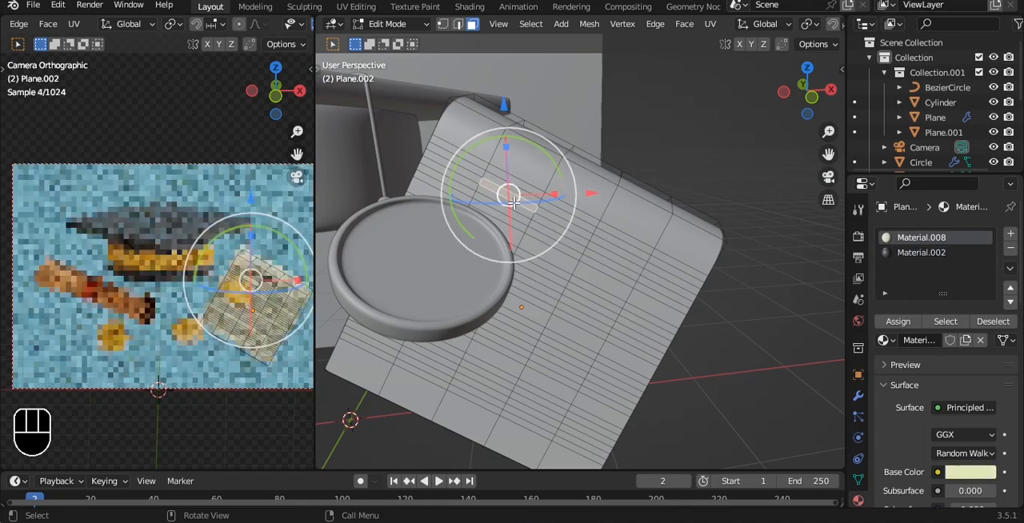
ctrl+click(611, 249)
click(908, 253)
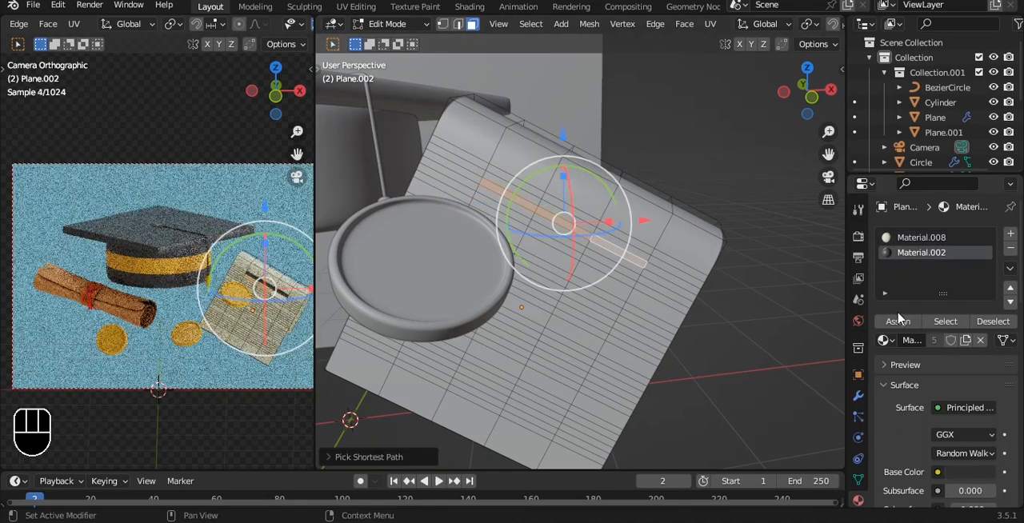
click(880, 322)
key(a)
key(a)
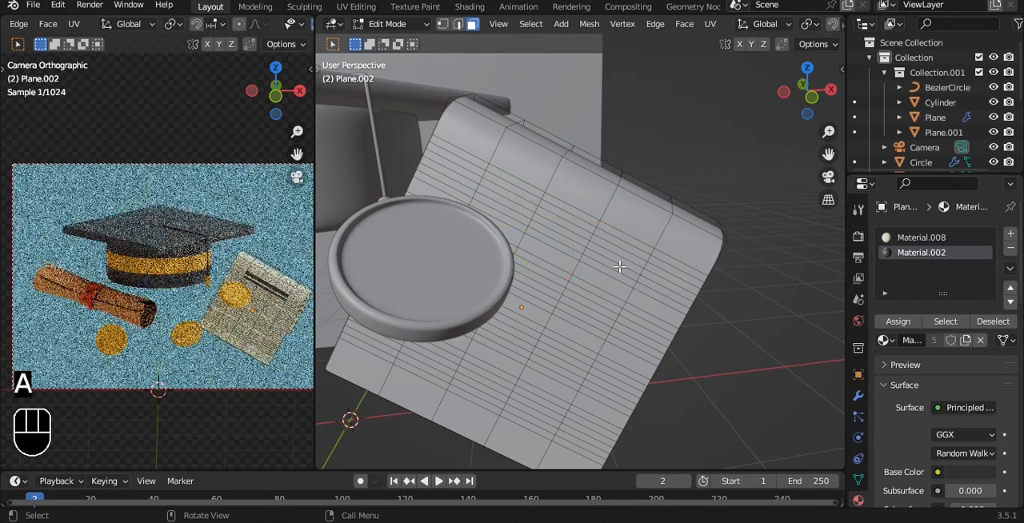
Assign Material.002 to a longer row of faces starting at the sheet's edge, just above the coin, as a third text line
scroll(608, 244, up, 5)
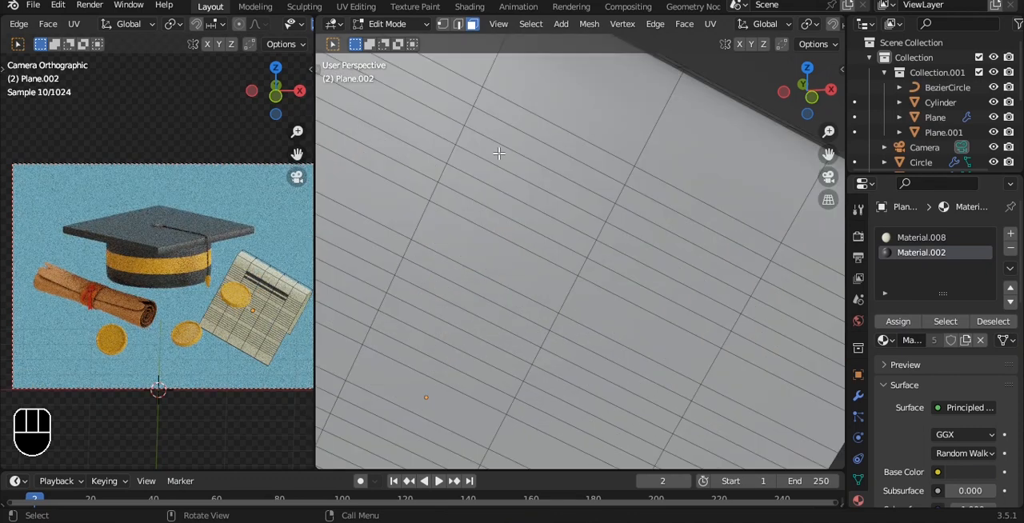
scroll(268, 285, up, 1)
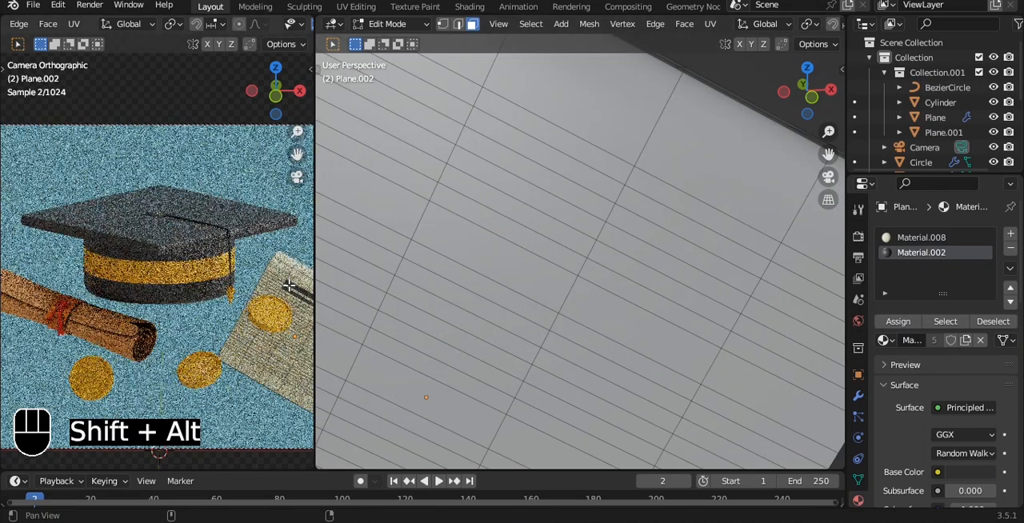
alt+shift+drag(304, 293, 230, 264)
scroll(230, 264, up, 3)
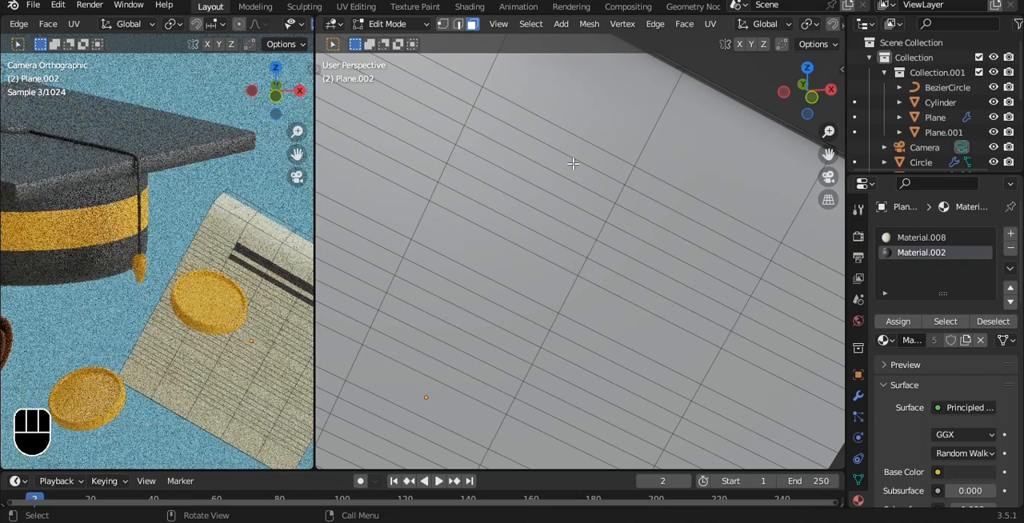
scroll(528, 152, down, 5)
scroll(512, 176, up, 5)
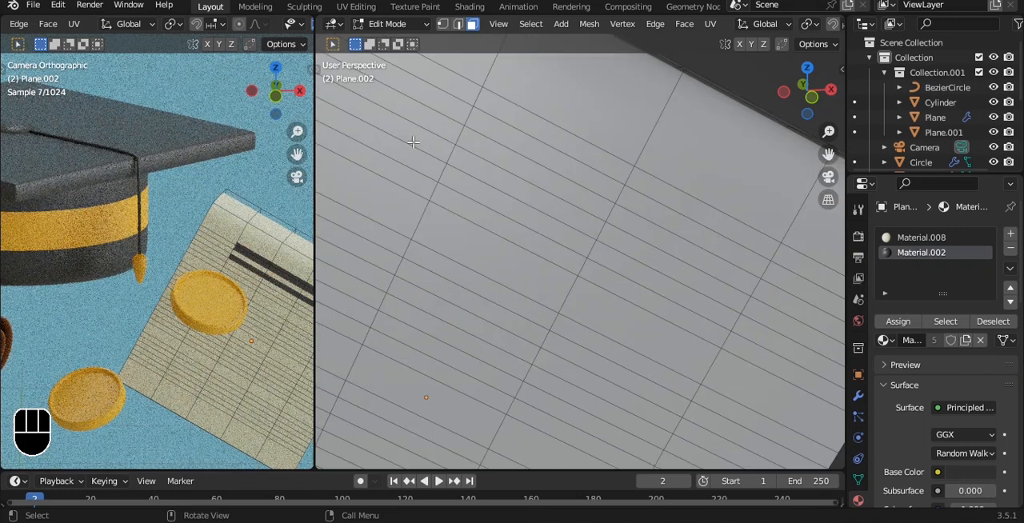
click(373, 133)
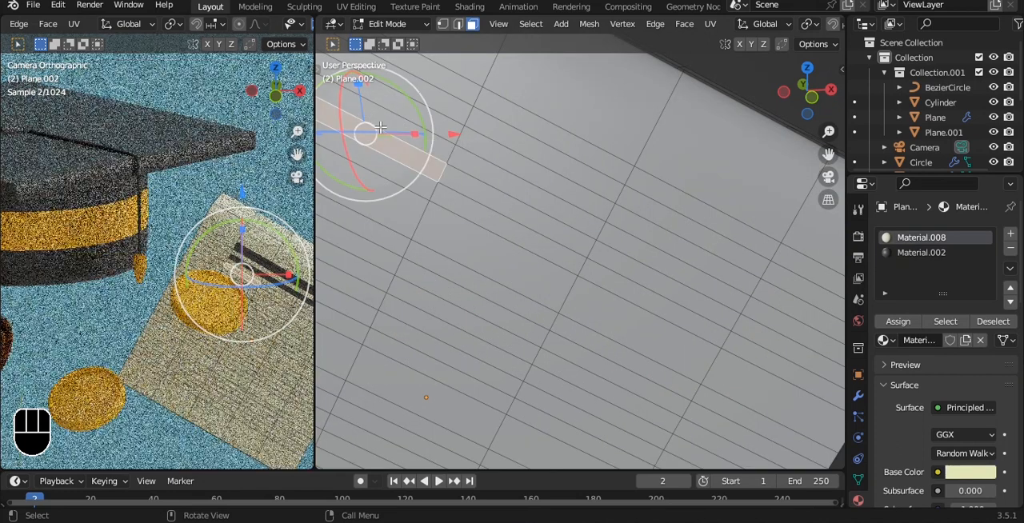
key(KP_Decimal)
click(533, 208)
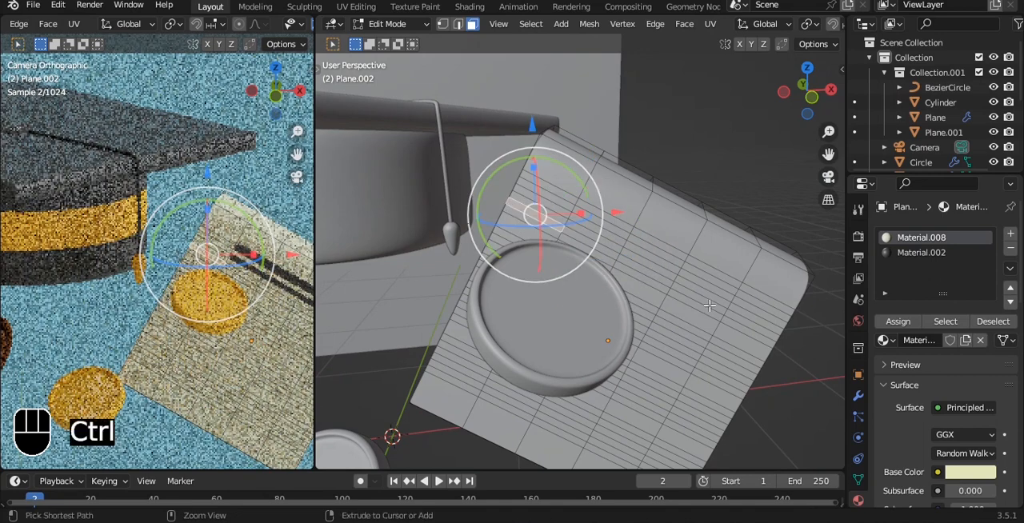
ctrl+click(704, 313)
click(921, 252)
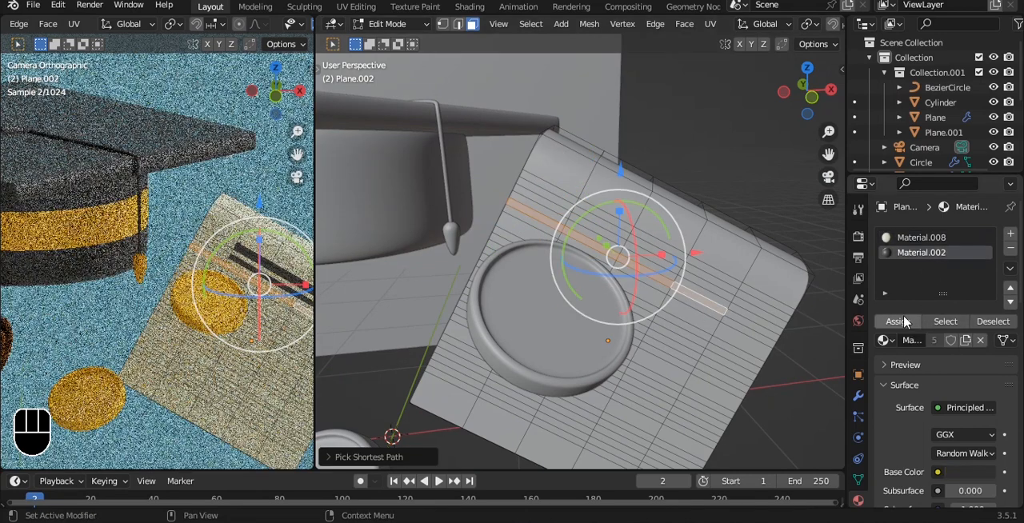
key(Tab)
Assign Material.002 to two short parallel rows of faces below the coin on the sheet as lower text lines
scroll(684, 265, down, 6)
middle_drag(681, 265, 614, 226)
scroll(615, 226, up, 5)
key(Tab)
alt+shift+middle_drag(529, 104, 553, 200)
click(600, 275)
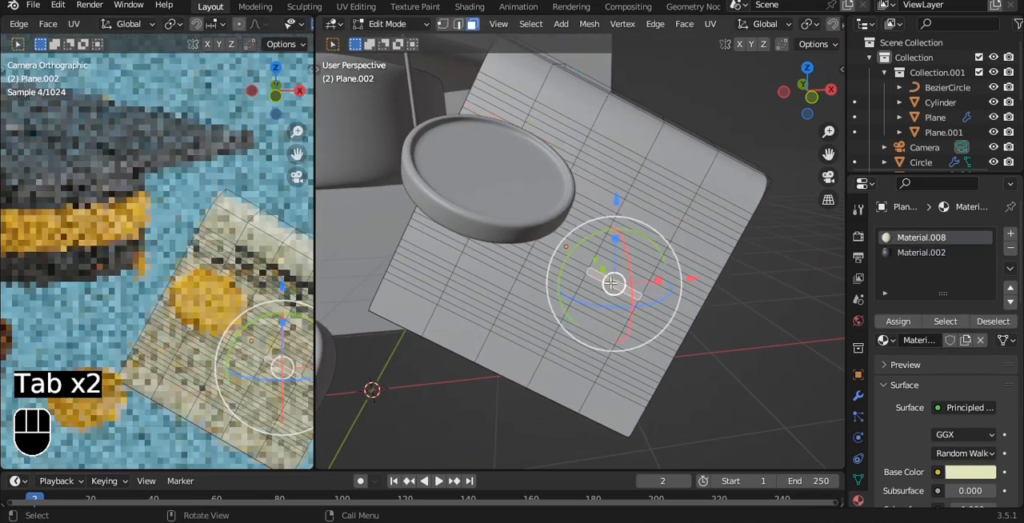
shift+click(559, 270)
shift+click(557, 274)
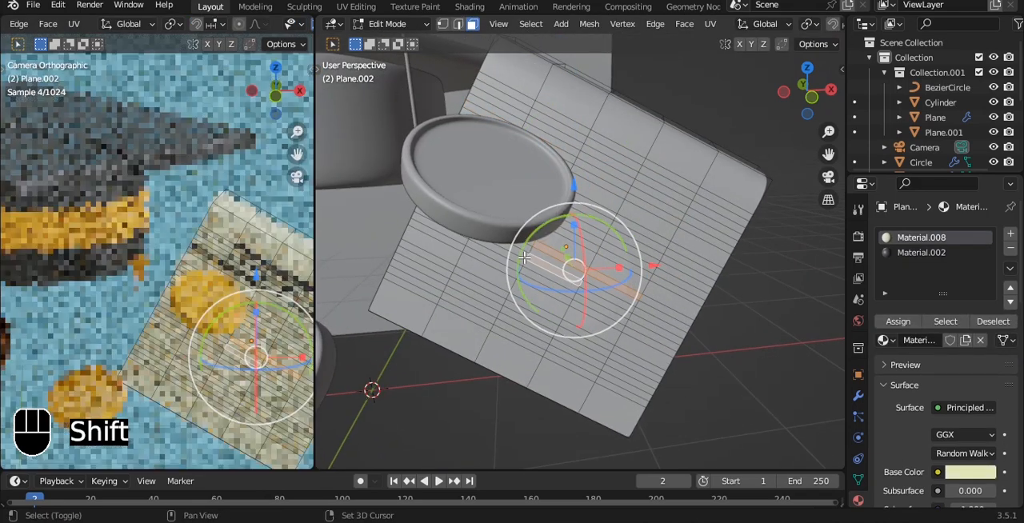
shift+click(525, 257)
shift+click(590, 295)
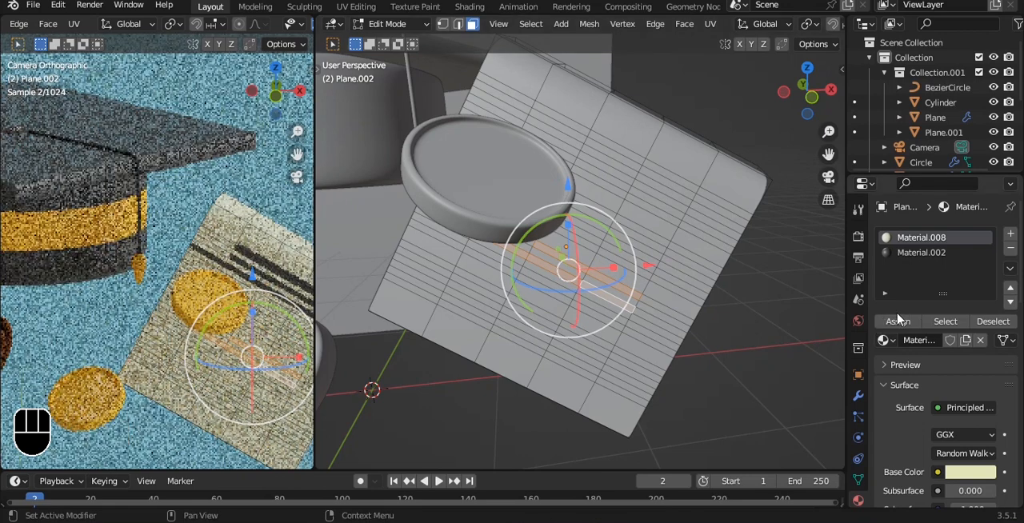
click(915, 253)
key(a)
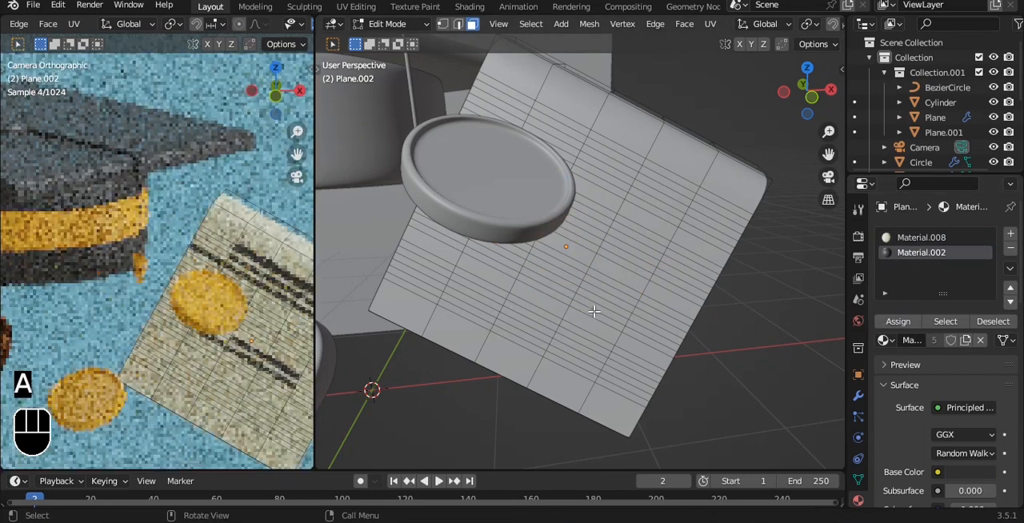
Return the folded sheet to Object Mode and save the file
alt+shift+drag(594, 312, 588, 271)
scroll(588, 270, down, 5)
key(Tab)
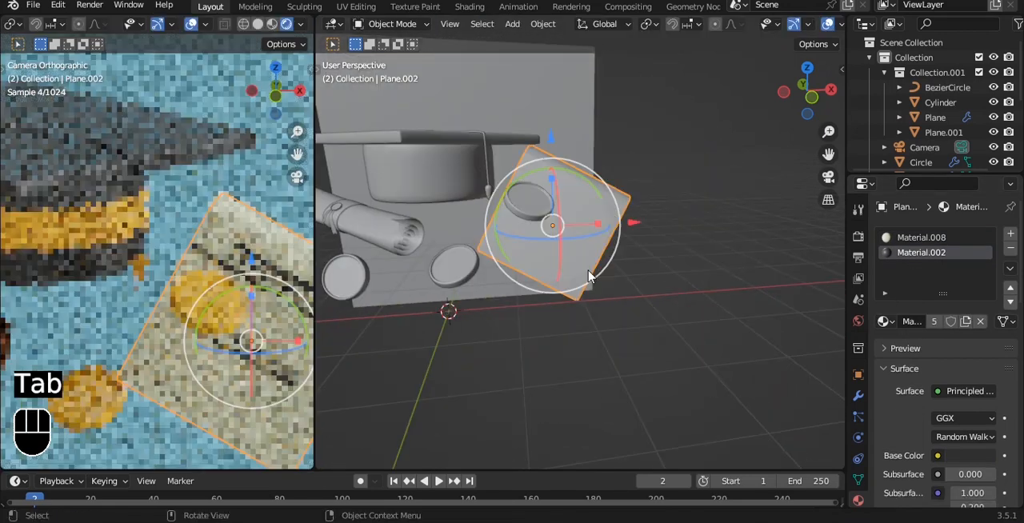
scroll(616, 320, down, 5)
key(ctrl+s)
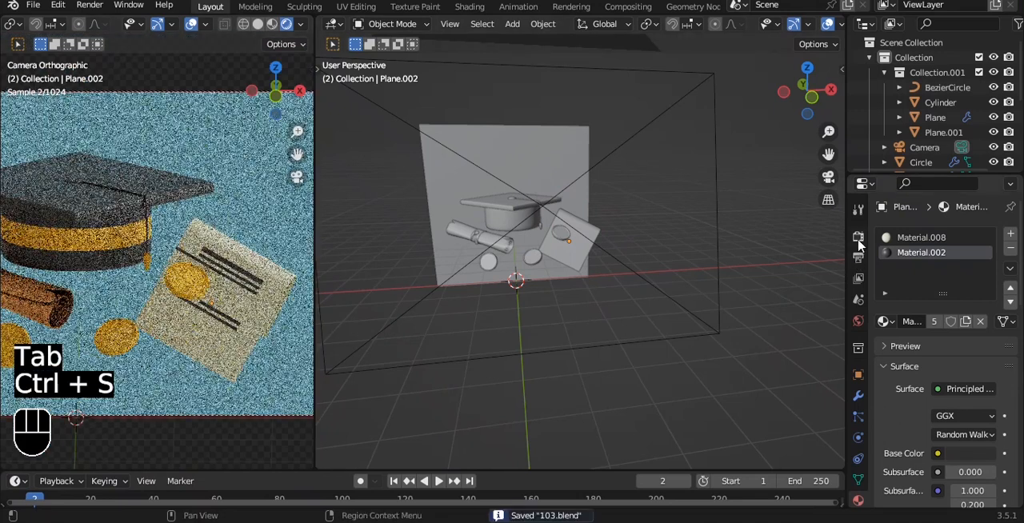
Set the color management look to Very High Contrast and save the file
click(858, 237)
scroll(956, 440, down, 10)
click(946, 497)
scroll(960, 464, down, 4)
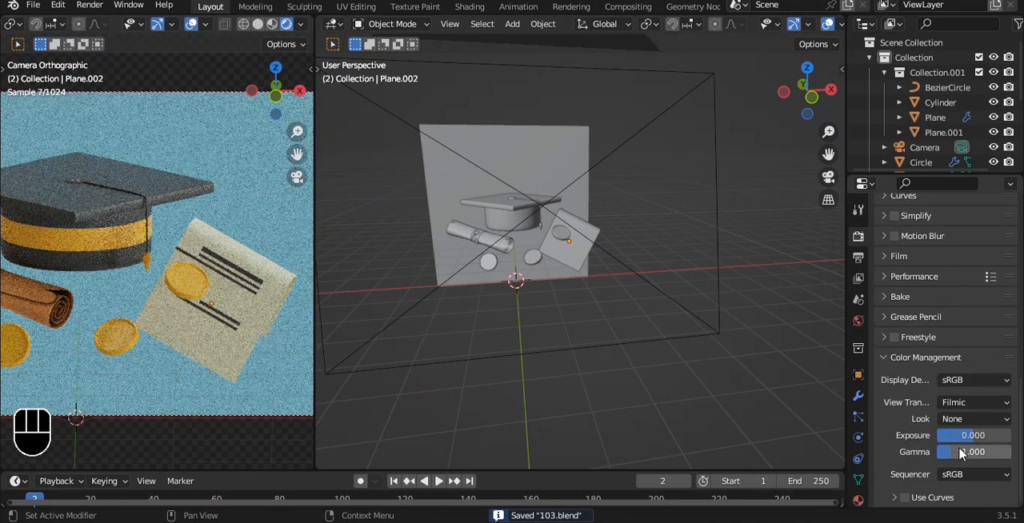
click(961, 419)
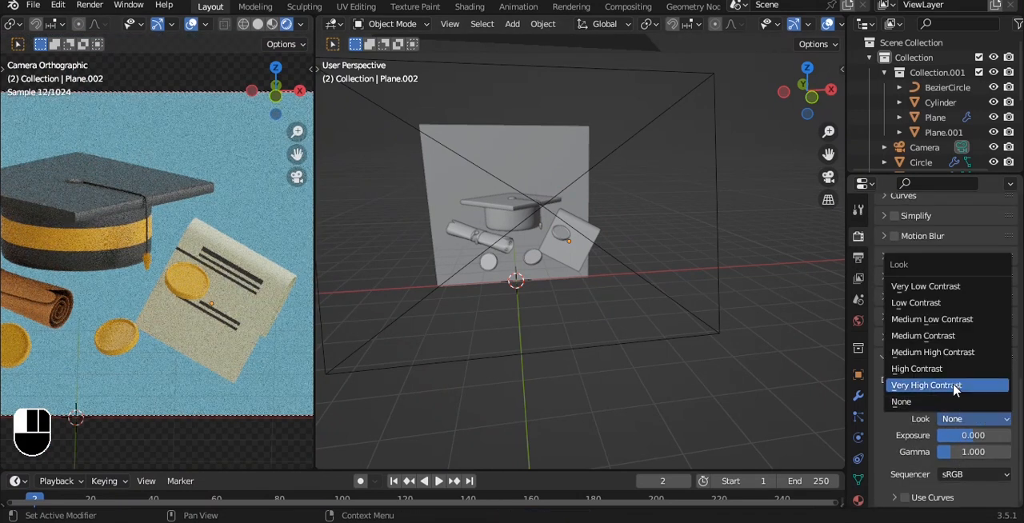
click(953, 389)
scroll(274, 281, down, 2)
key(ctrl+s)
scroll(232, 264, down, 2)
shift+middle_drag(231, 265, 260, 276)
click(549, 359)
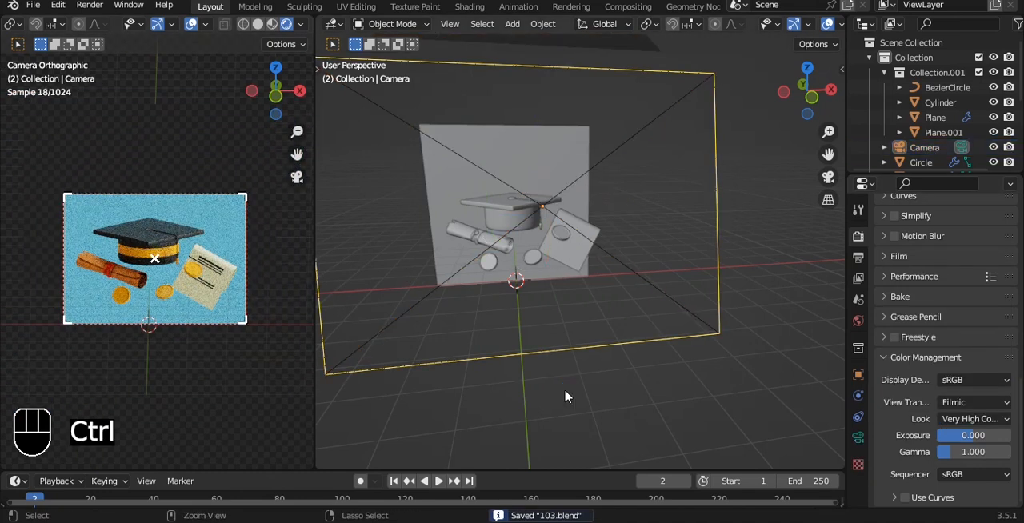
key(ctrl+s)
Try to add a 3 Point Lights setup with the camera selected
alt+middle_drag(603, 211, 565, 194)
key(shift+a)
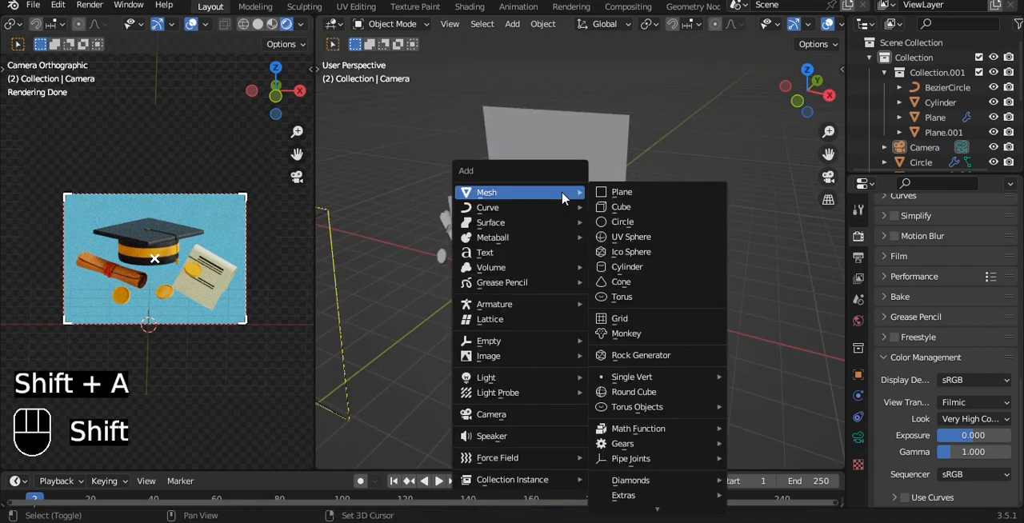
mouse_move(552, 378)
click(637, 441)
alt+middle_drag(527, 247, 449, 257)
Snap the 3D cursor to the cap's round body and add a 3 Point Lights setup aimed at it
click(450, 258)
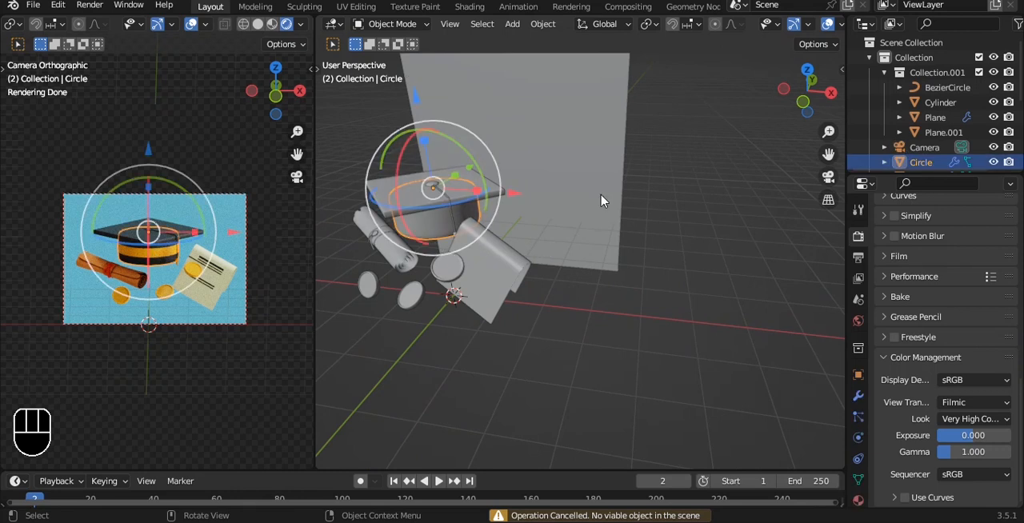
key(shift+s)
click(615, 257)
key(shift+a)
mouse_move(617, 215)
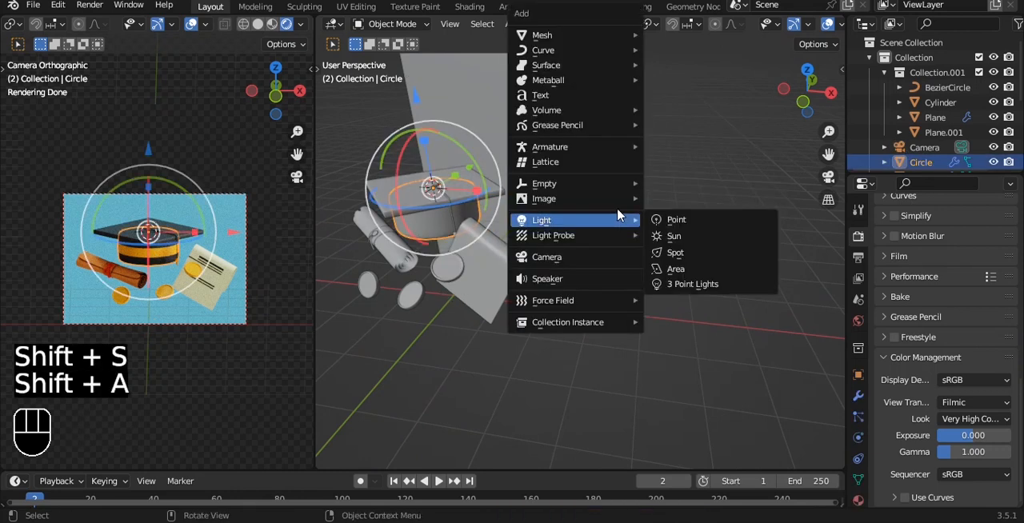
click(684, 280)
scroll(601, 232, down, 5)
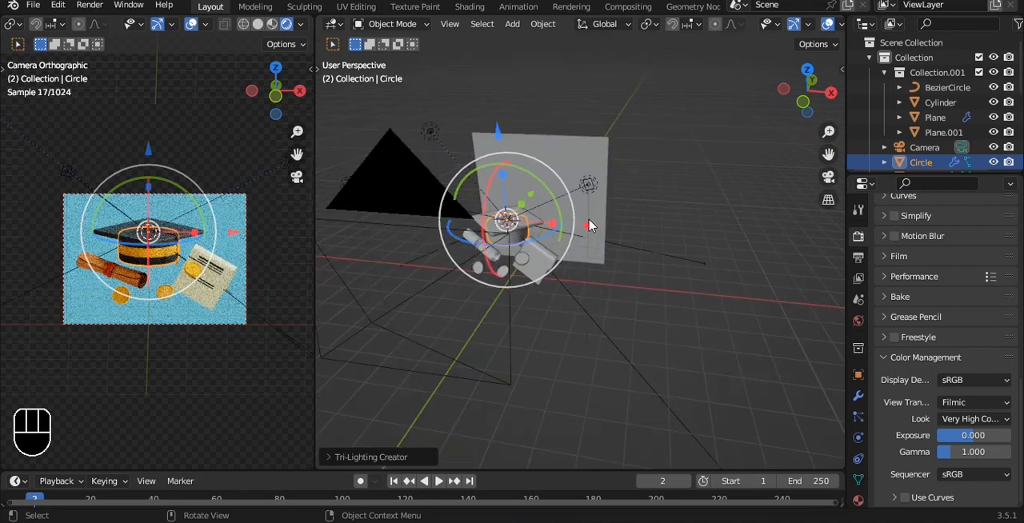
Scale up the fill light of the three-point setup so its square emitter is much larger
middle_drag(588, 216, 593, 297)
click(592, 322)
shift+click(463, 328)
shift+click(459, 200)
middle_drag(620, 268, 603, 195)
drag(482, 114, 479, 44)
key(s)
click(687, 102)
alt+drag(651, 142, 666, 146)
key(s)
click(660, 150)
click(651, 190)
key(s)
click(824, 160)
Scale up the key light and the back light to match the enlarged fill light
click(395, 194)
key(s)
click(492, 139)
click(455, 102)
key(s)
click(525, 111)
Set the world background strength to 0.4 and save the file
alt+drag(587, 209, 598, 228)
click(664, 223)
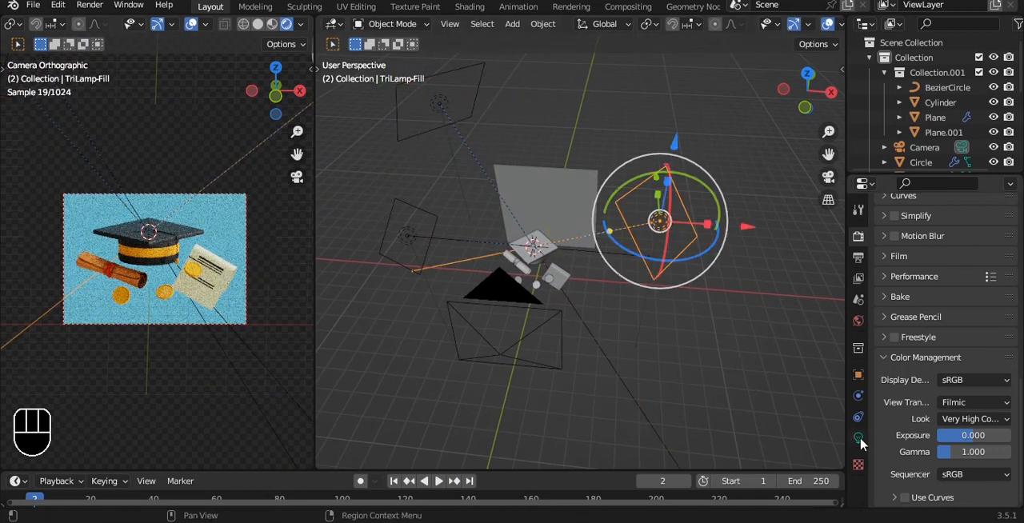
click(857, 321)
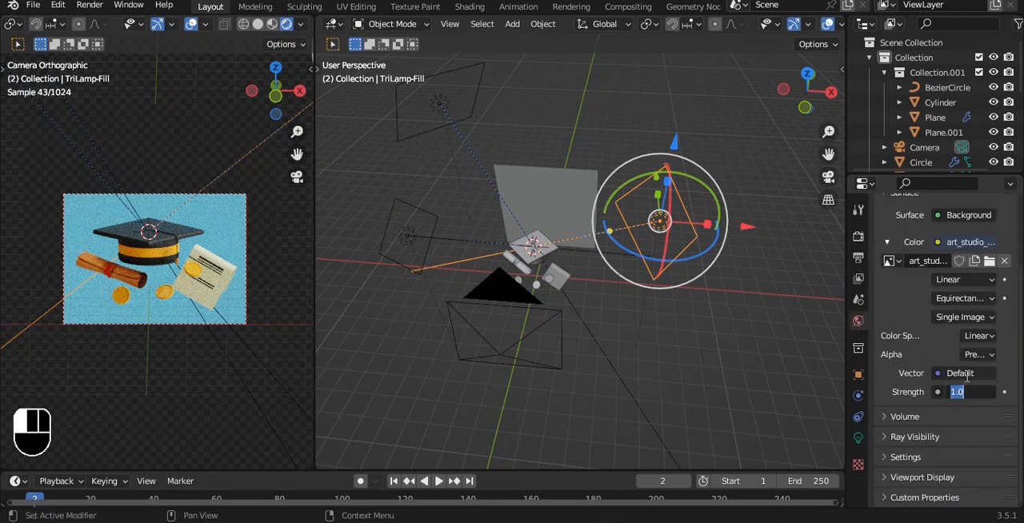
key(ctrl+s)
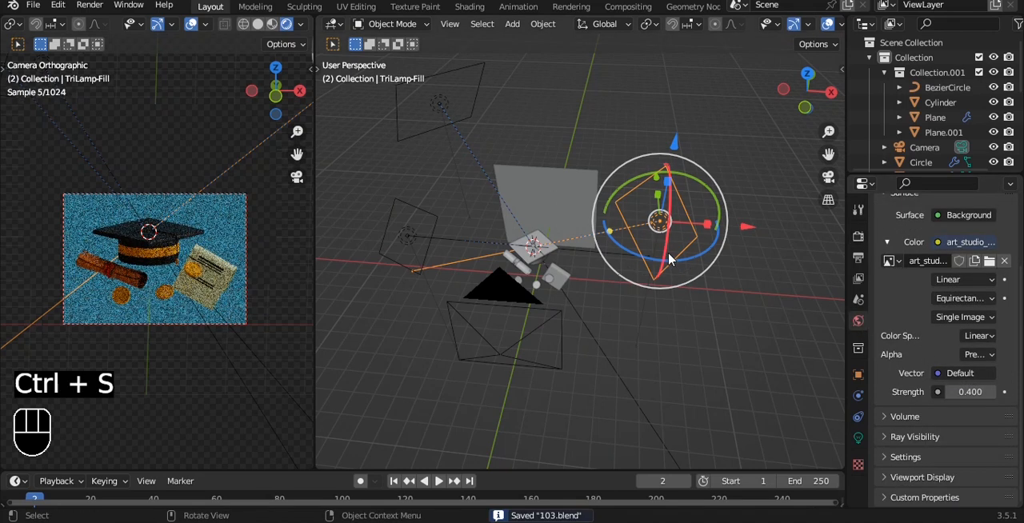
Try a power of 500 W and then another value on the fill light, and save the file
middle_drag(689, 272, 737, 244)
click(858, 438)
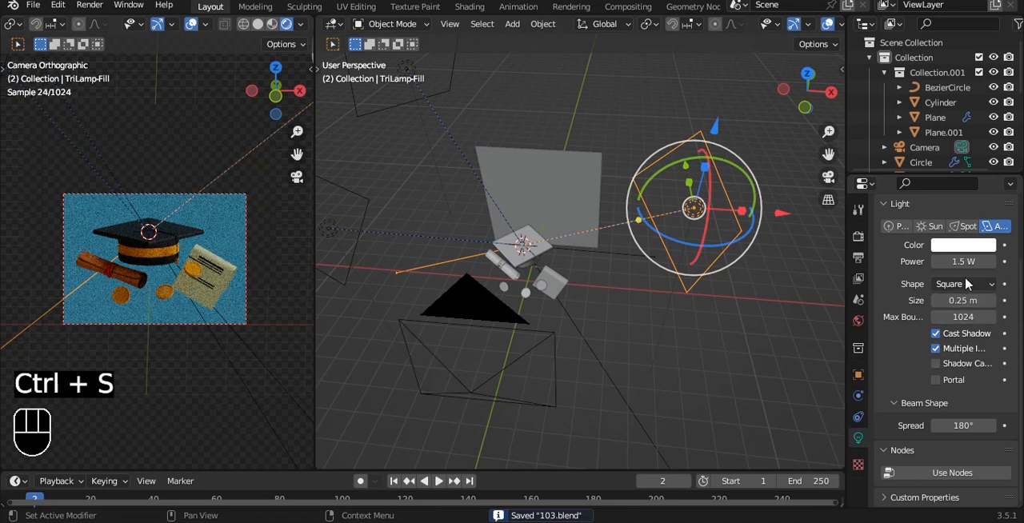
text(500)
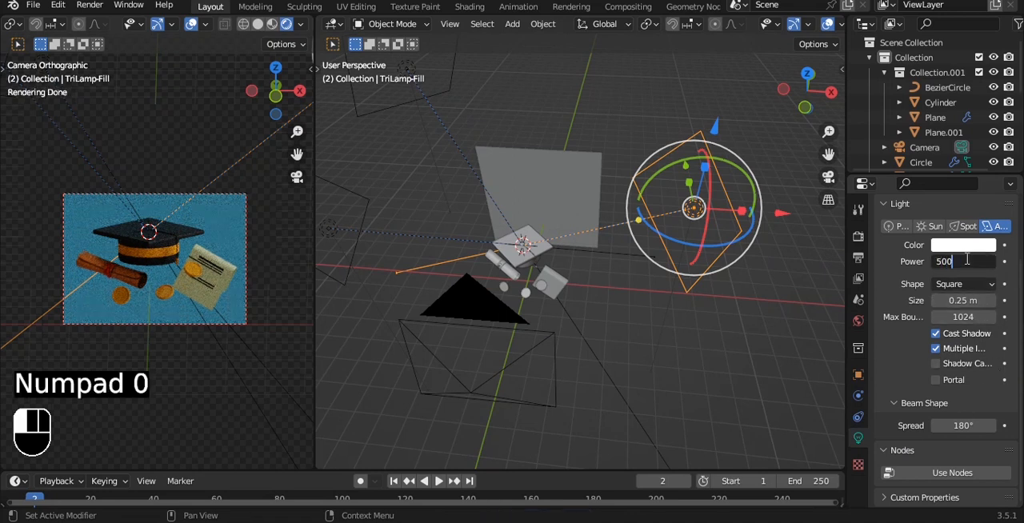
key(Return)
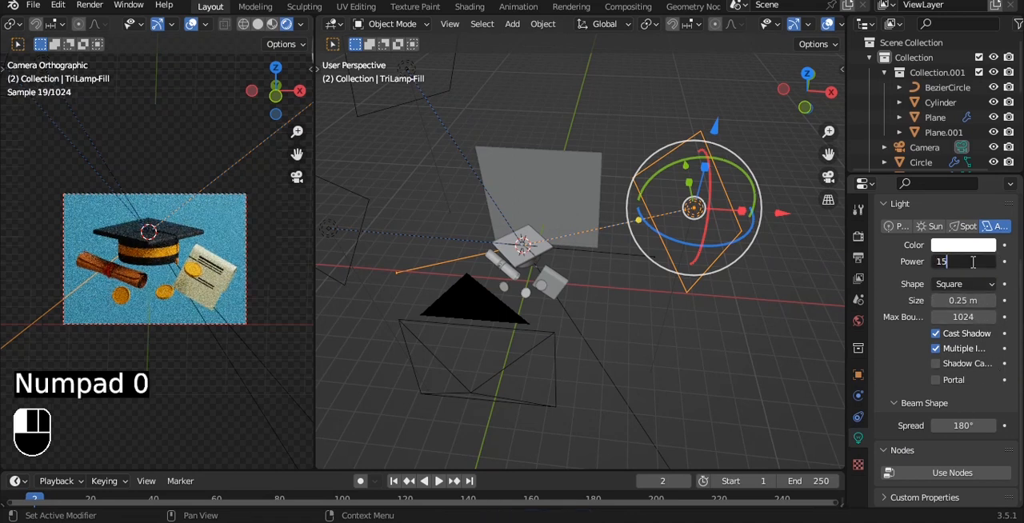
key(ctrl+s)
Move the key light forward, beside the camera and opposite the fill light
middle_drag(704, 228, 689, 216)
alt+drag(468, 279, 486, 372)
click(468, 405)
drag(532, 413, 475, 390)
drag(417, 325, 415, 277)
drag(490, 378, 476, 366)
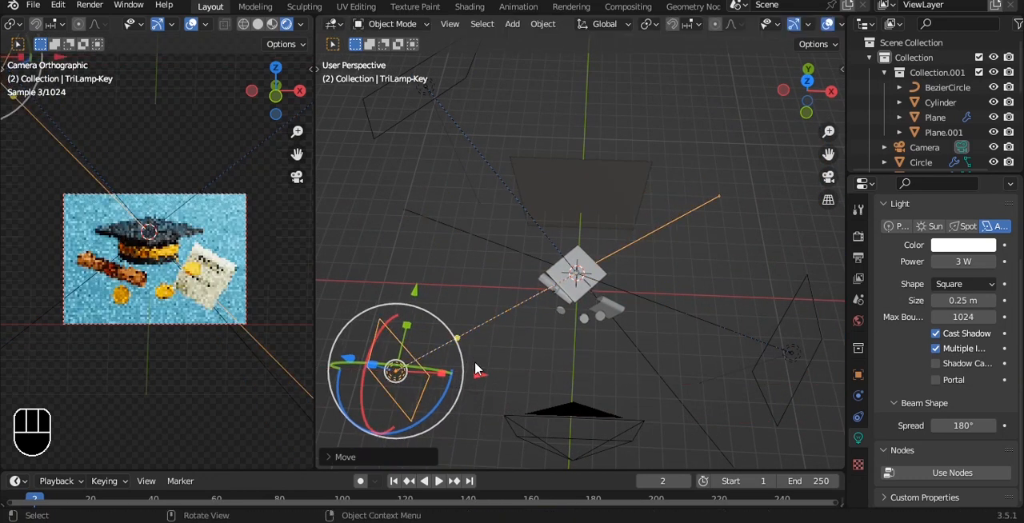
Try the key light at 500 W, raise its power to 800 W, and save the file
click(975, 262)
text(500)
key(Return)
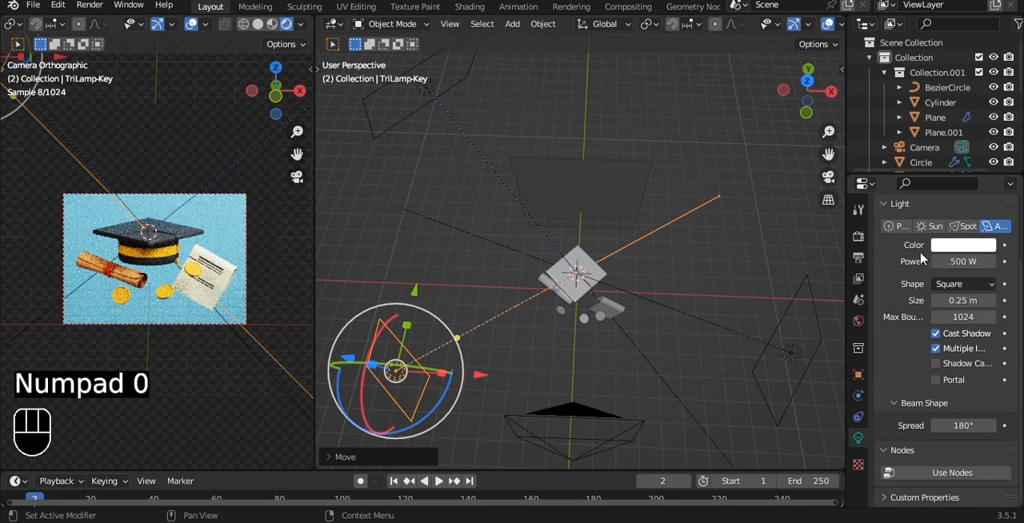
click(773, 359)
click(480, 325)
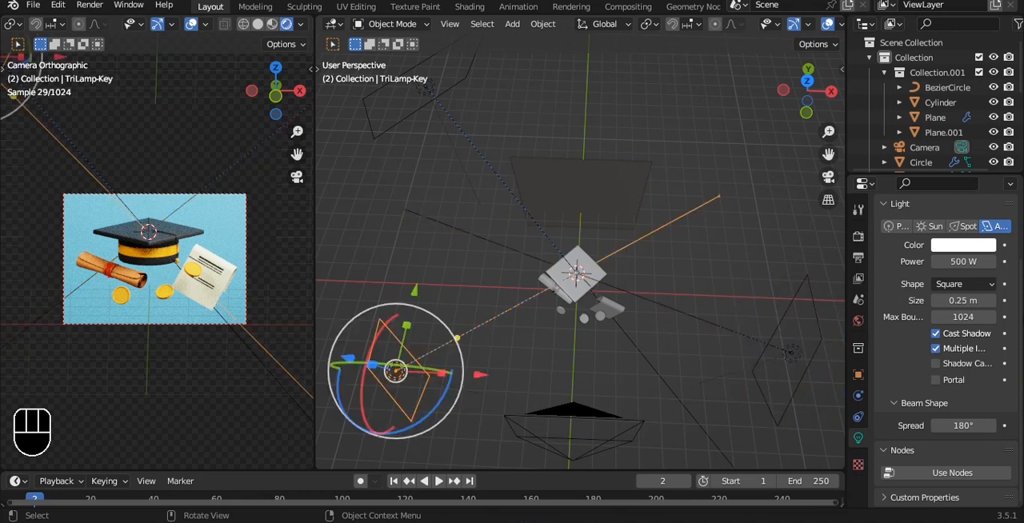
click(973, 256)
text(800)
key(Return)
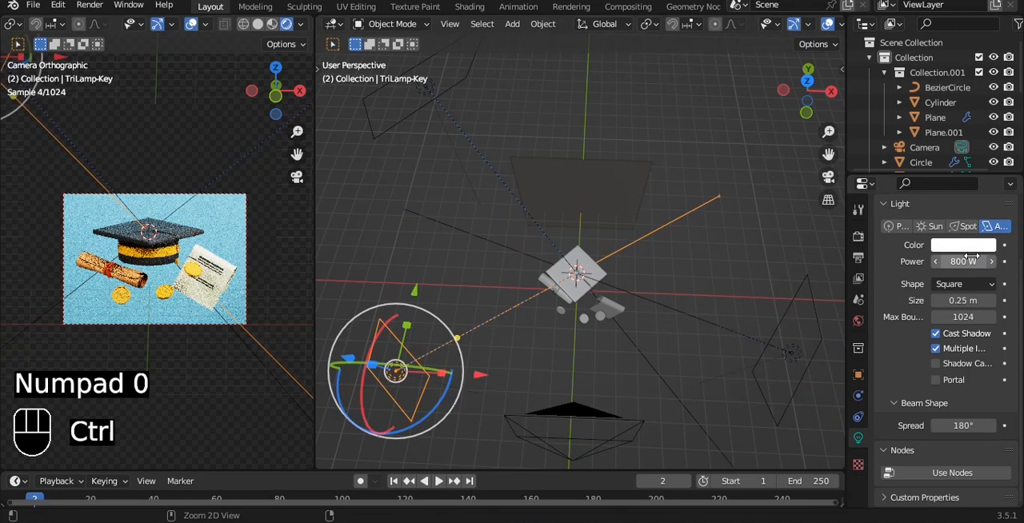
key(ctrl+s)
Set the back light's power to 500 W, deselect it, and save the file
click(426, 93)
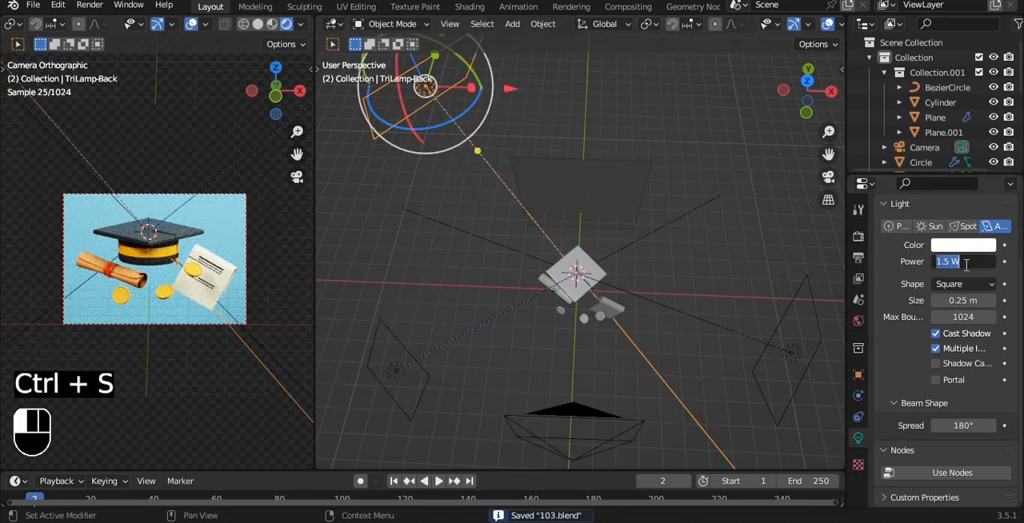
text(500)
key(Return)
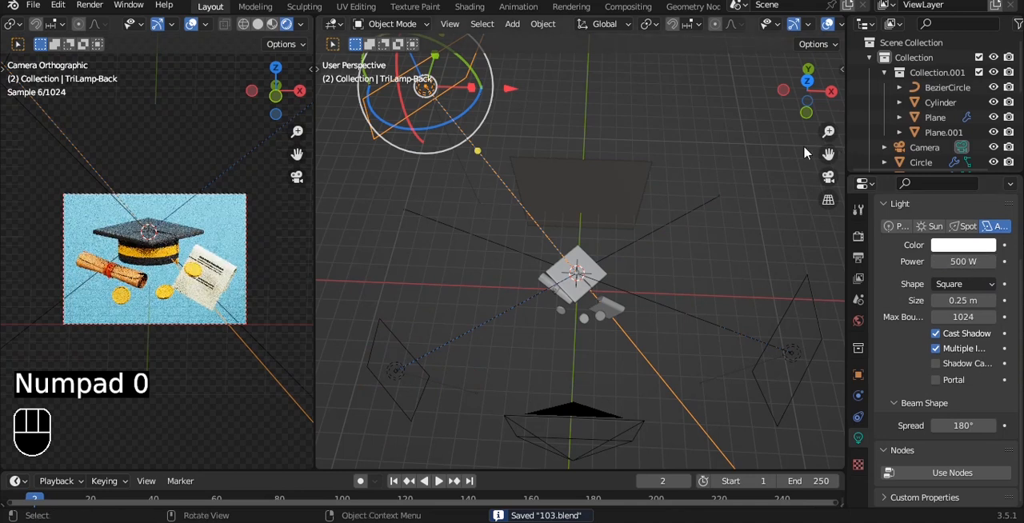
click(709, 181)
key(ctrl+s)
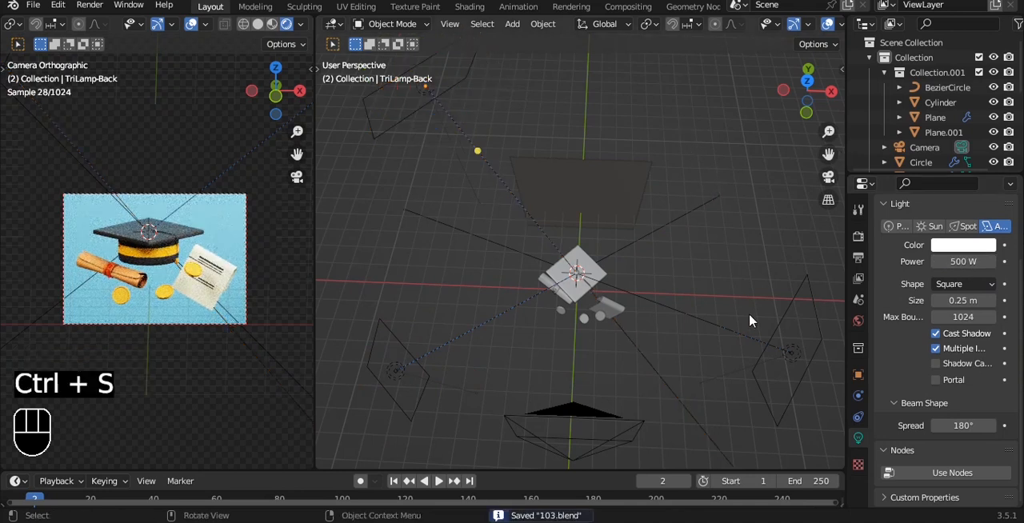
Set the fill light's power to 1000 W
click(788, 353)
click(942, 262)
text(1)
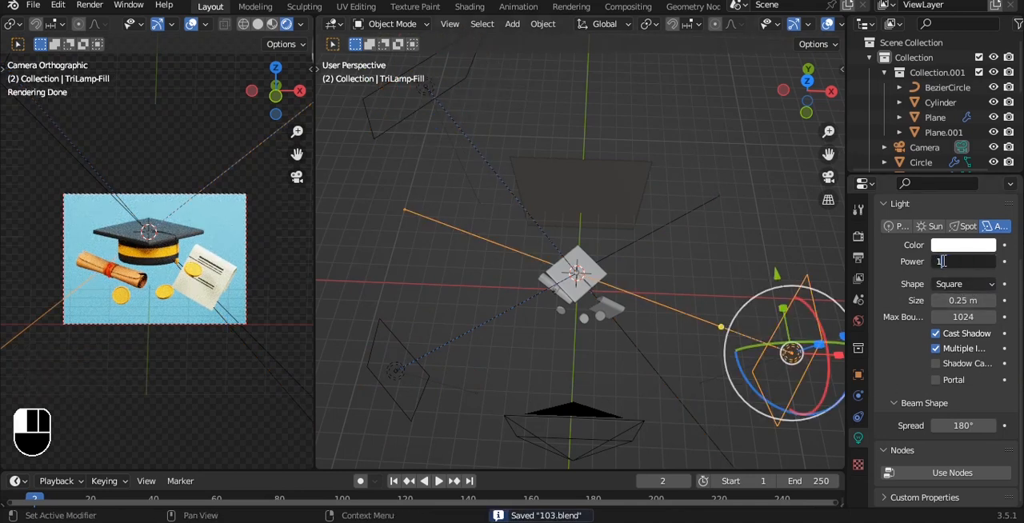
text(000)
key(Return)
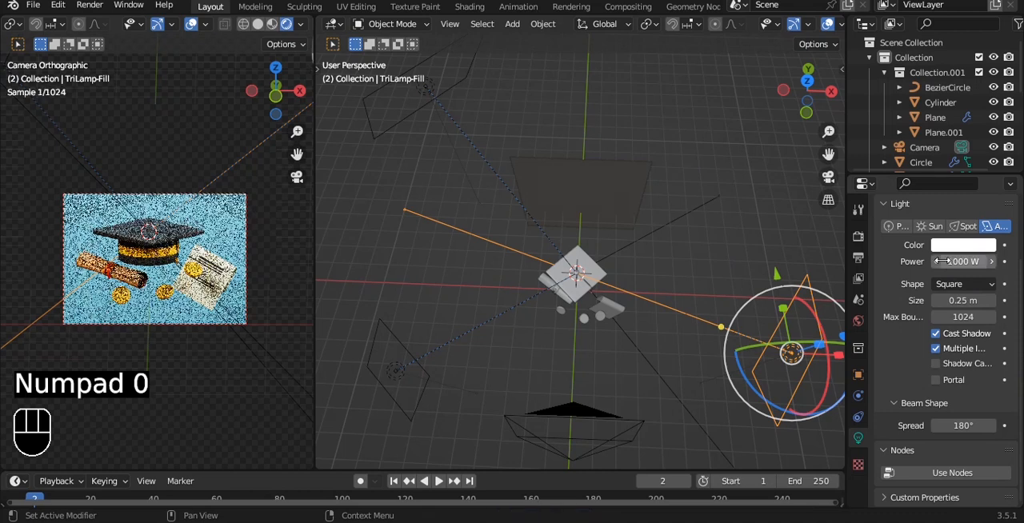
Set the key light's power to 600 W, deselect it, and save the file
click(429, 354)
click(966, 261)
text(6)
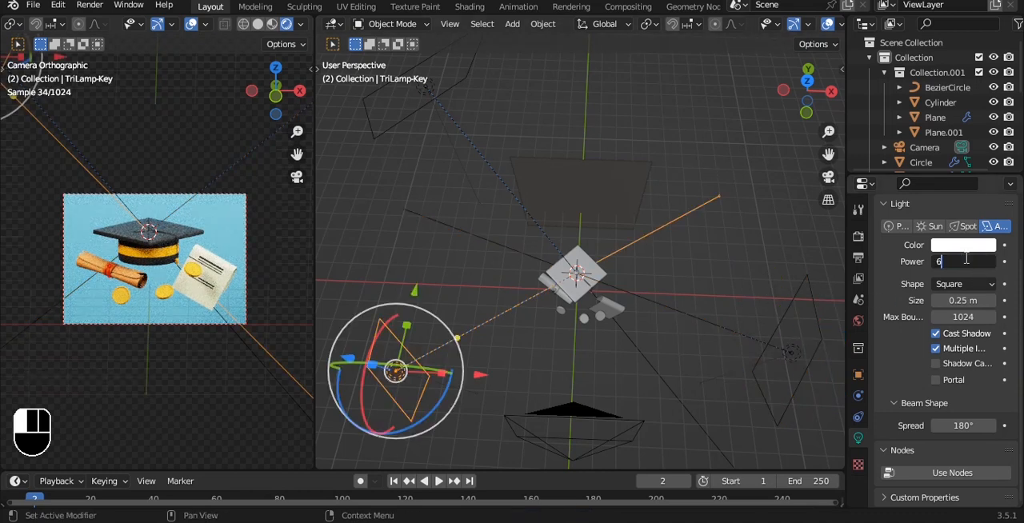
text(00)
key(Return)
click(697, 126)
key(ctrl+s)
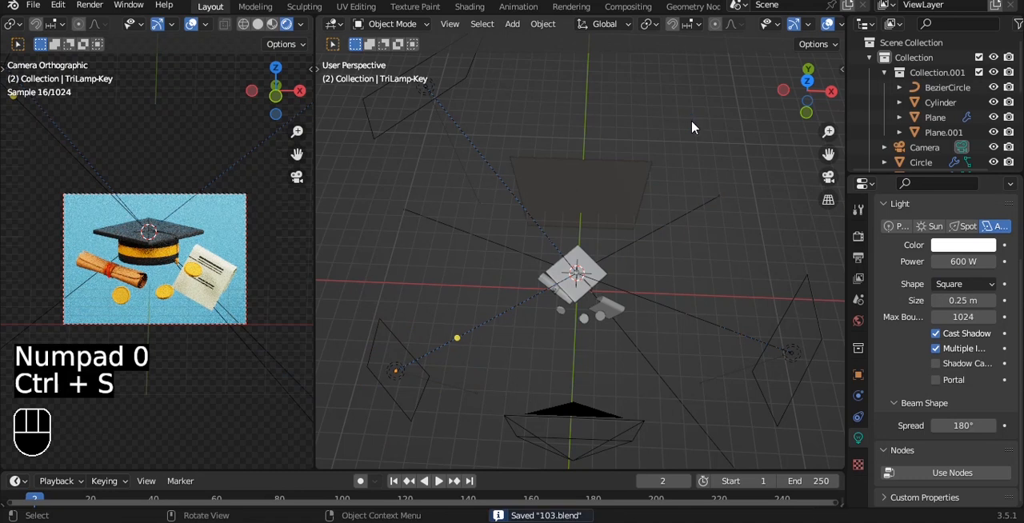
Adjust an option in the scene's render settings, check the settings down to Color Management, and save the file
click(858, 237)
click(968, 196)
click(960, 240)
scroll(919, 376, down, 12)
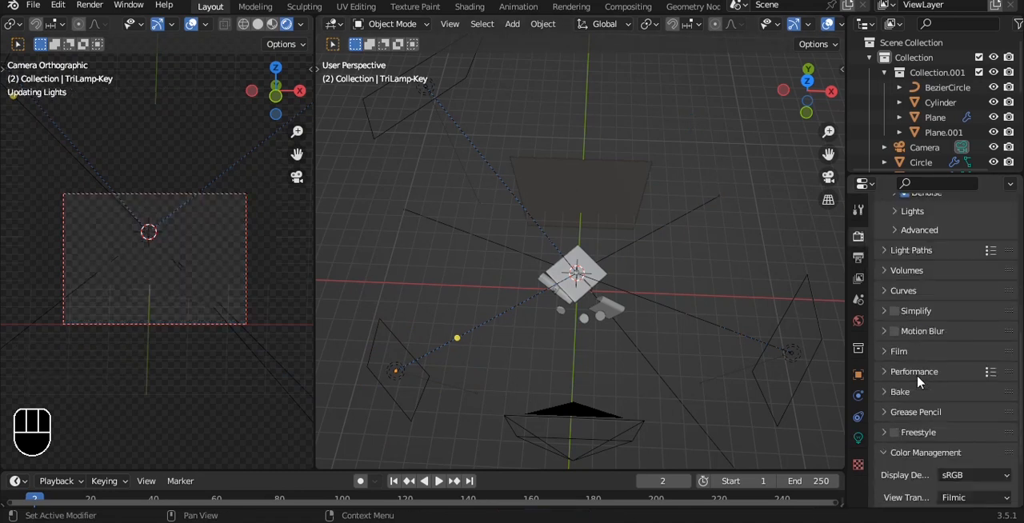
key(ctrl+s)
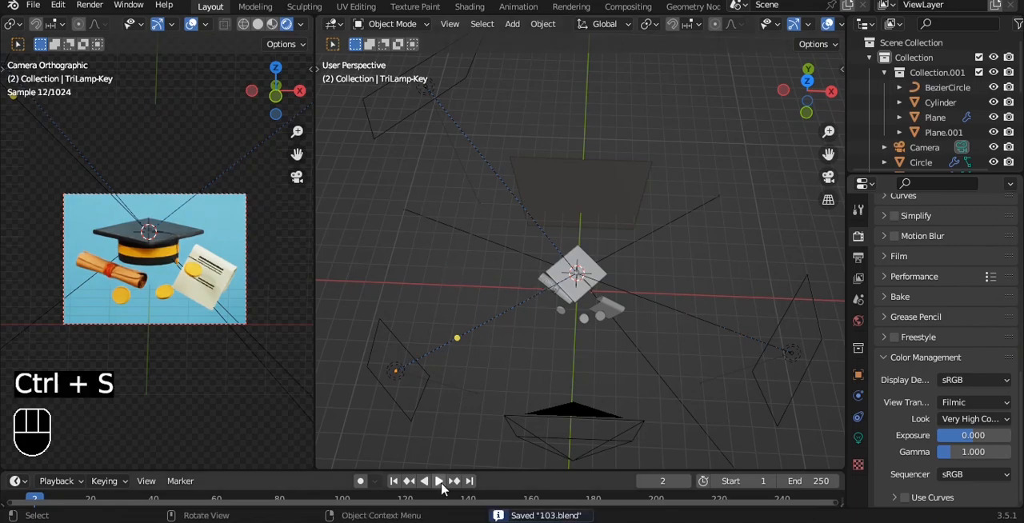